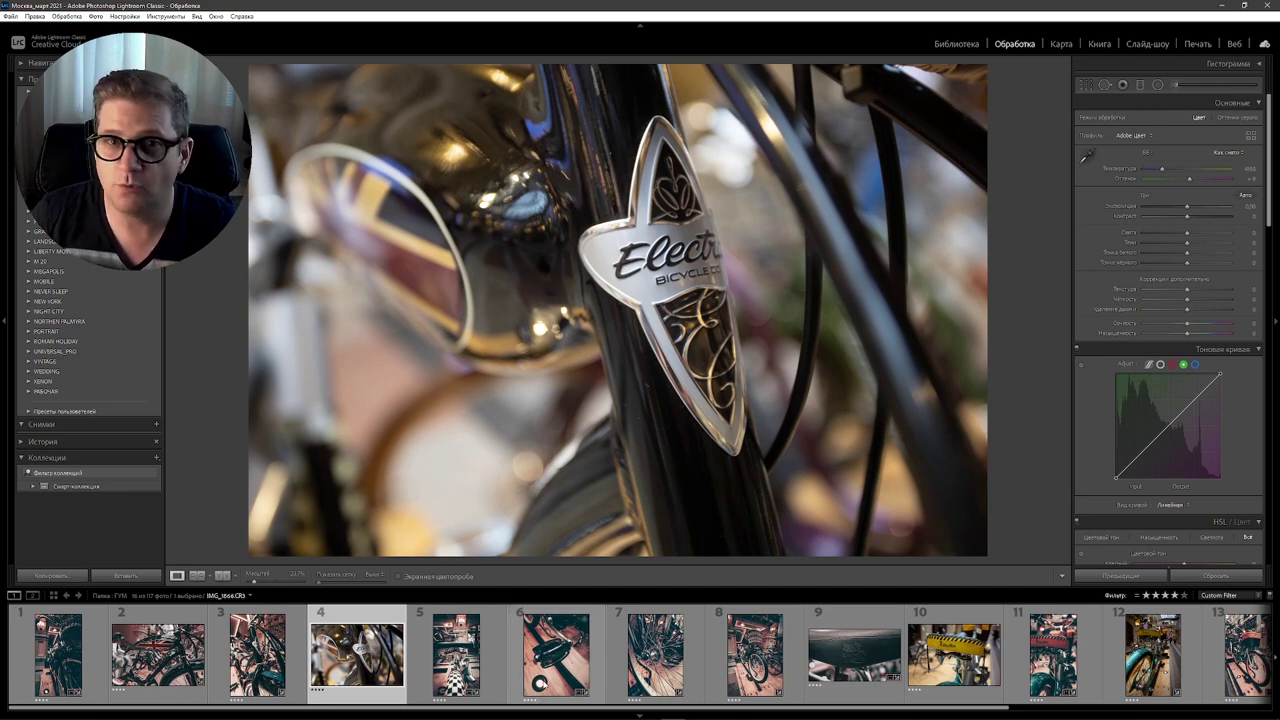
Step: Preview the graded Union Jack, basket, pedal, leather saddle and yellow Electra saddle bicycle photos
{"action": "left_click", "coordinate": [130, 667]}
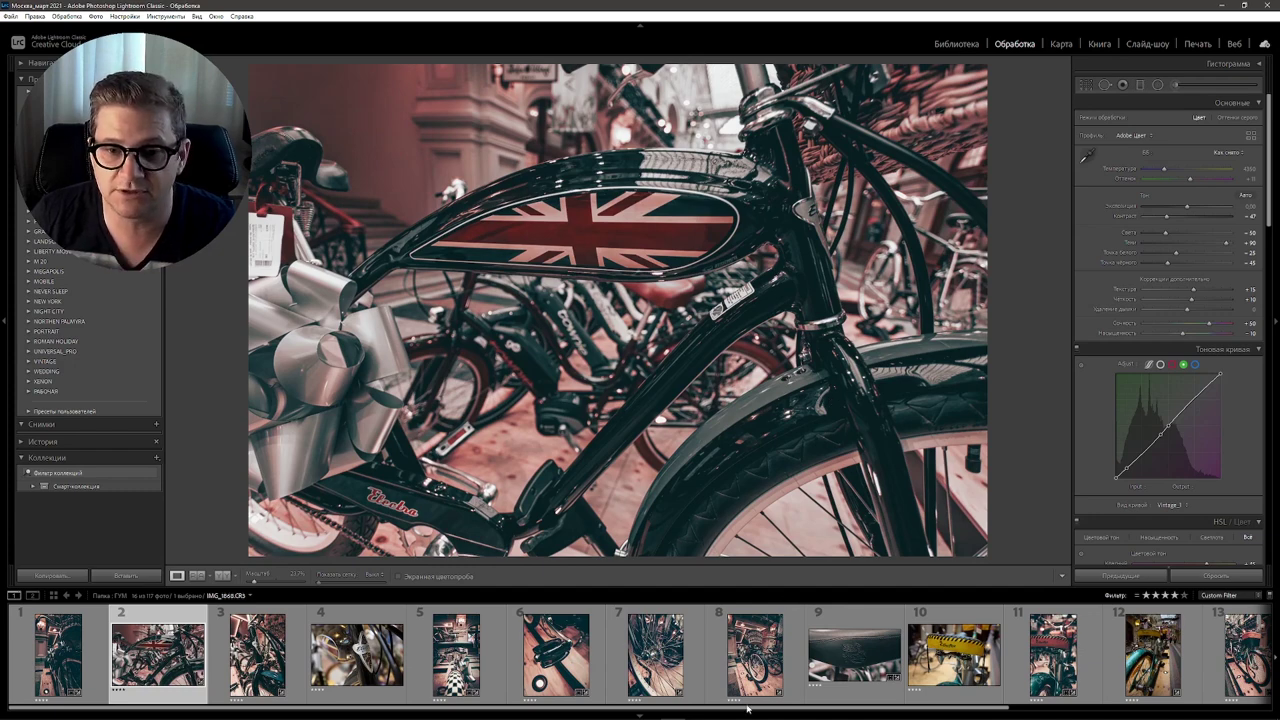
{"action": "left_click", "coordinate": [752, 668]}
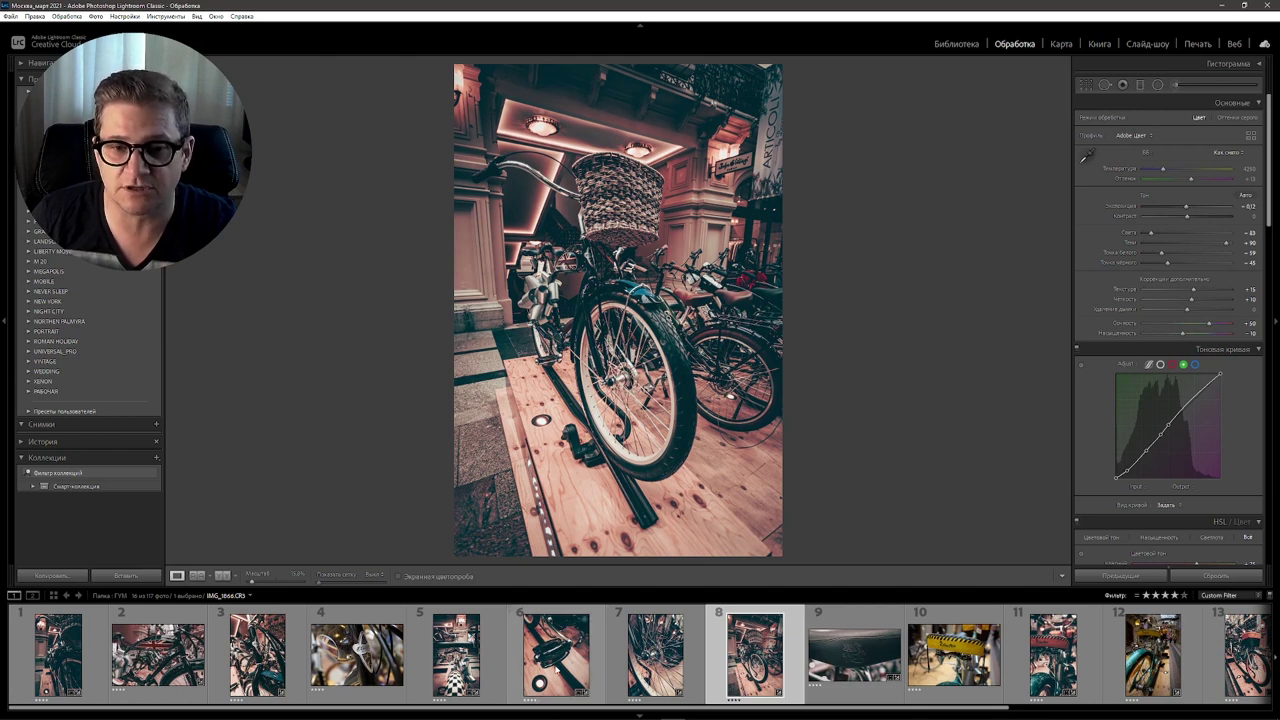
{"action": "left_click", "coordinate": [541, 675]}
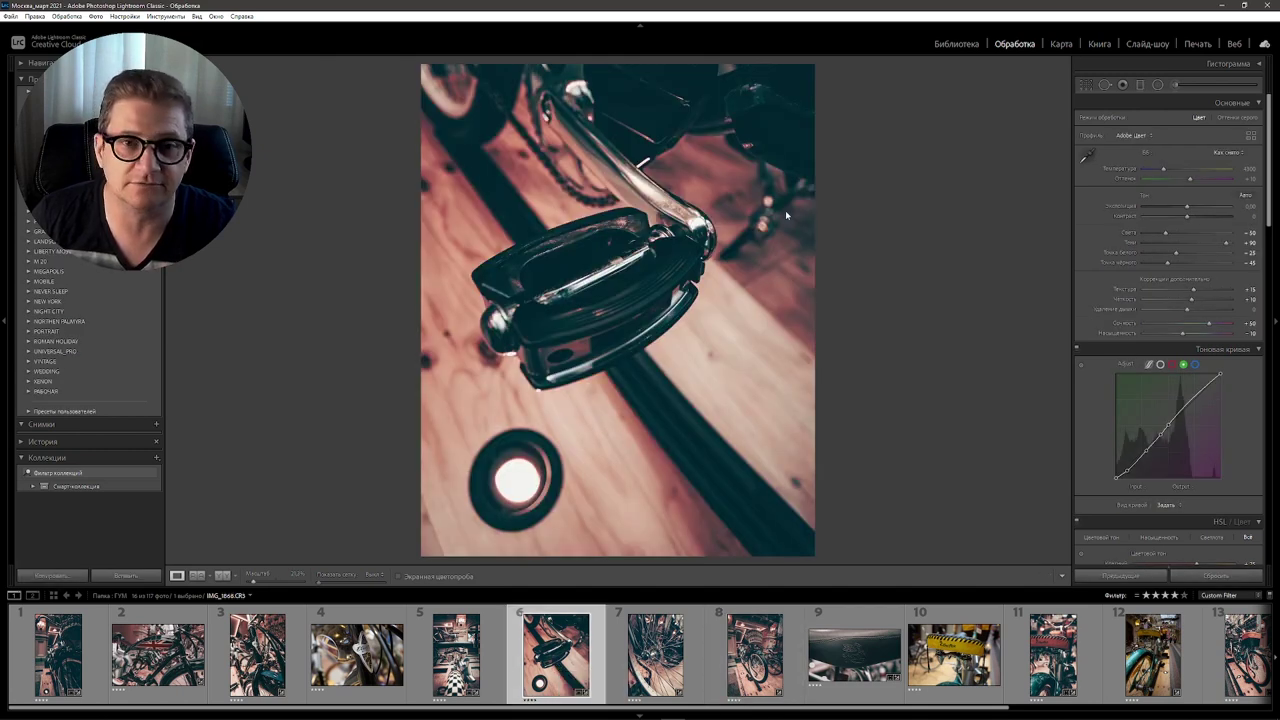
{"action": "key", "text": "Left"}
{"action": "key", "text": "Left"}
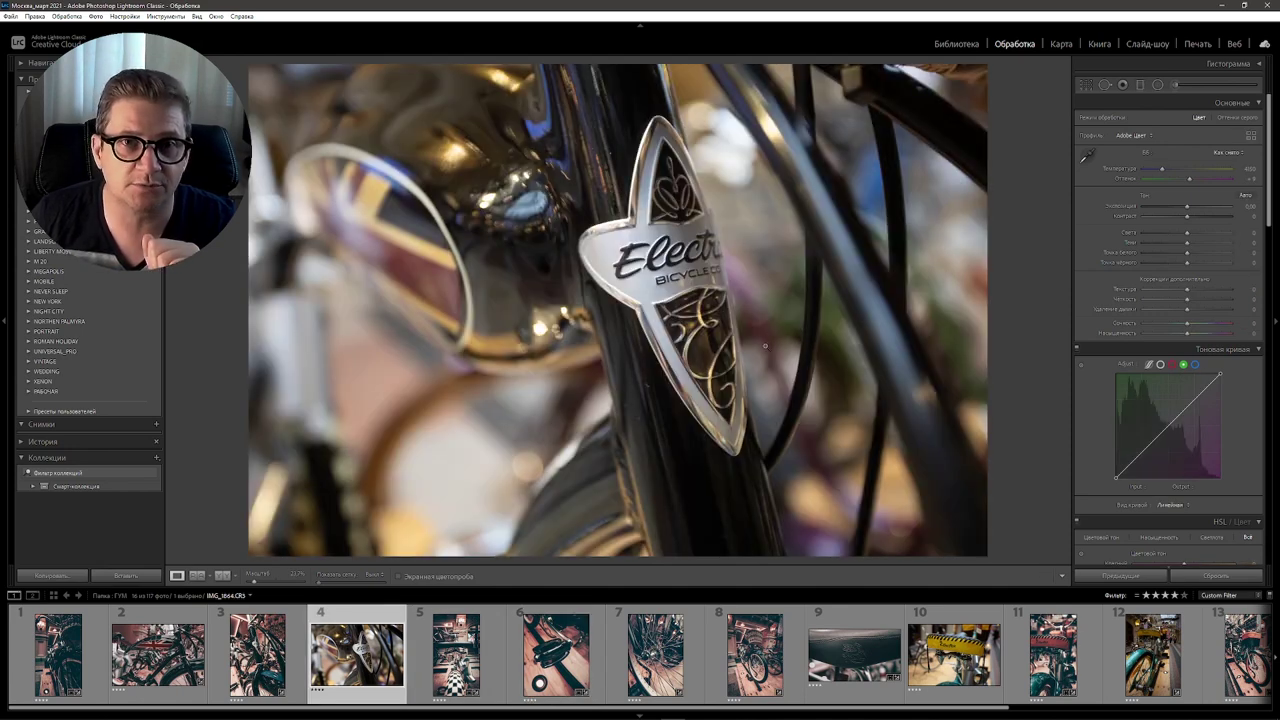
{"action": "left_click", "coordinate": [862, 662]}
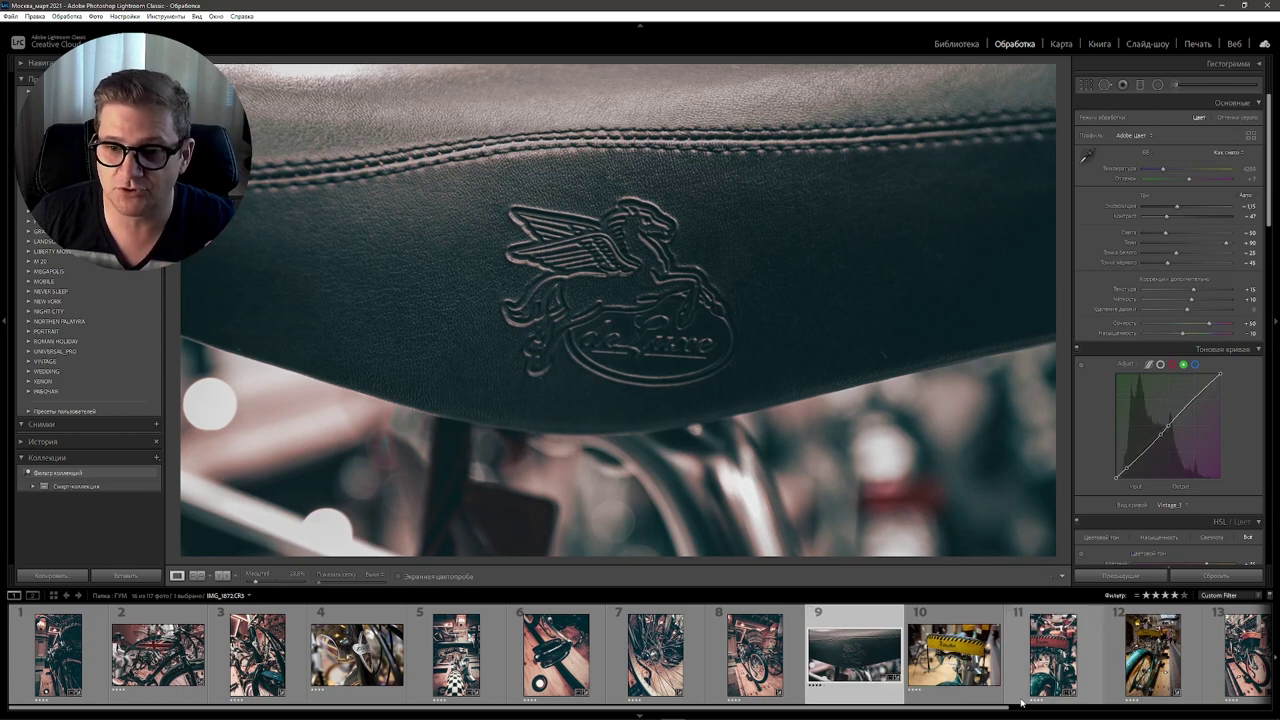
{"action": "left_click", "coordinate": [955, 666]}
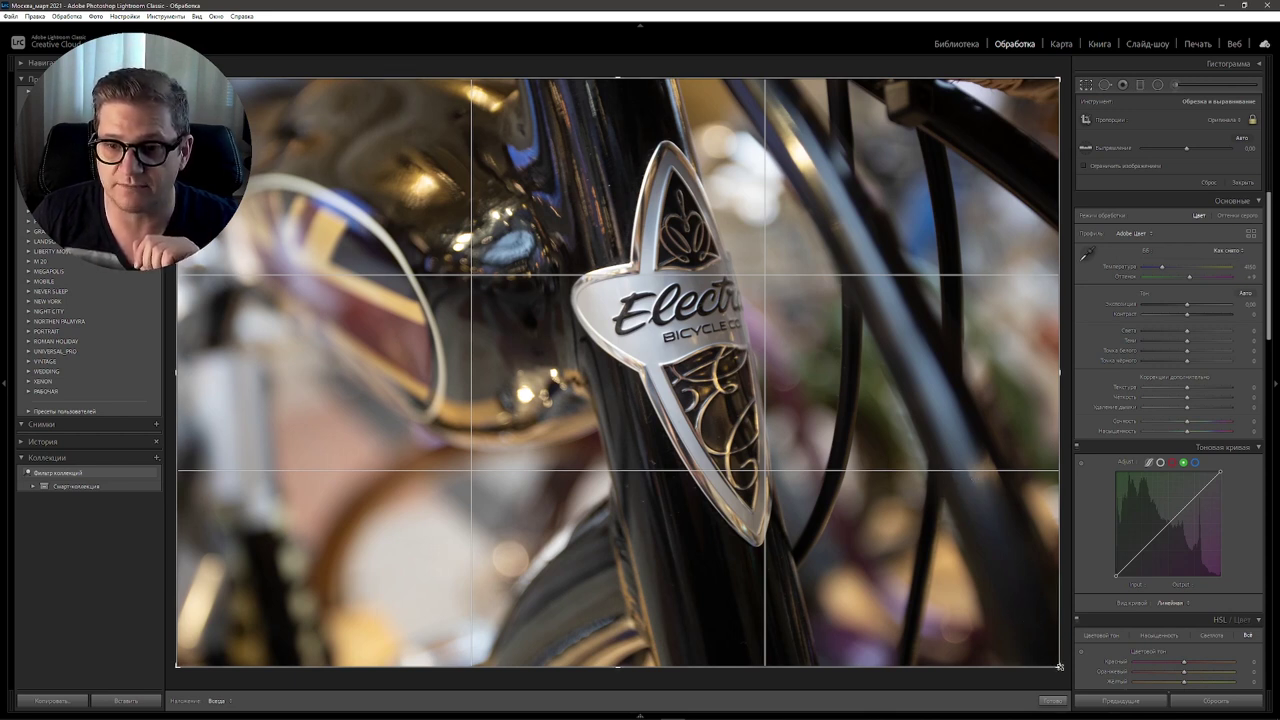
Step: Pull the right crop corners inward around the Electra badge and apply the crop
{"action": "left_click_drag", "start_coordinate": [1057, 665], "coordinate": [1002, 628]}
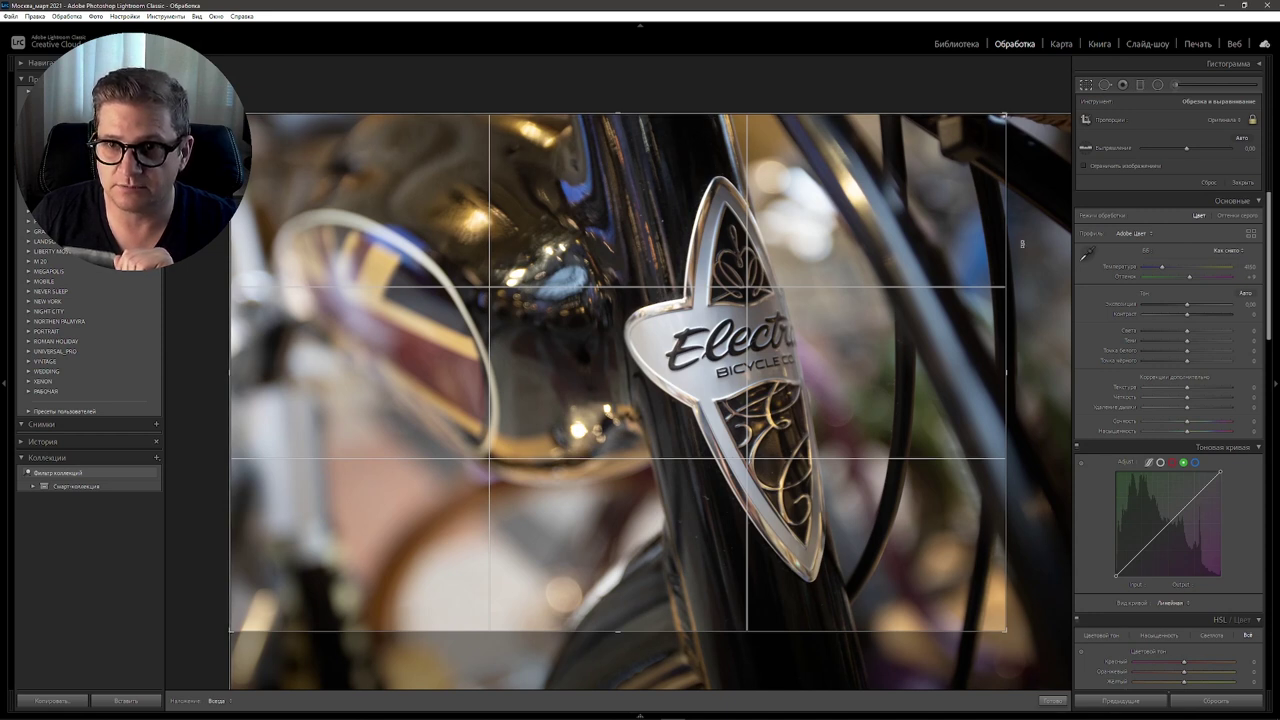
{"action": "left_click_drag", "start_coordinate": [1004, 116], "coordinate": [995, 114]}
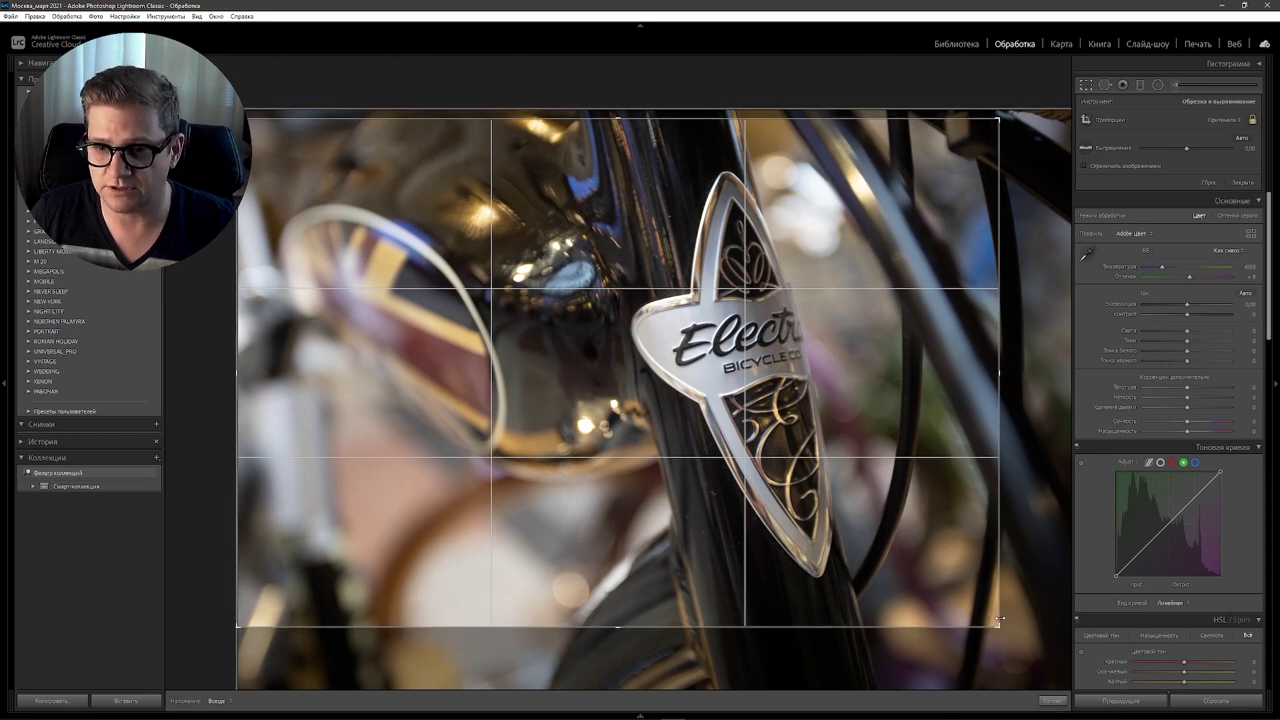
{"action": "left_click_drag", "start_coordinate": [999, 627], "coordinate": [1002, 628]}
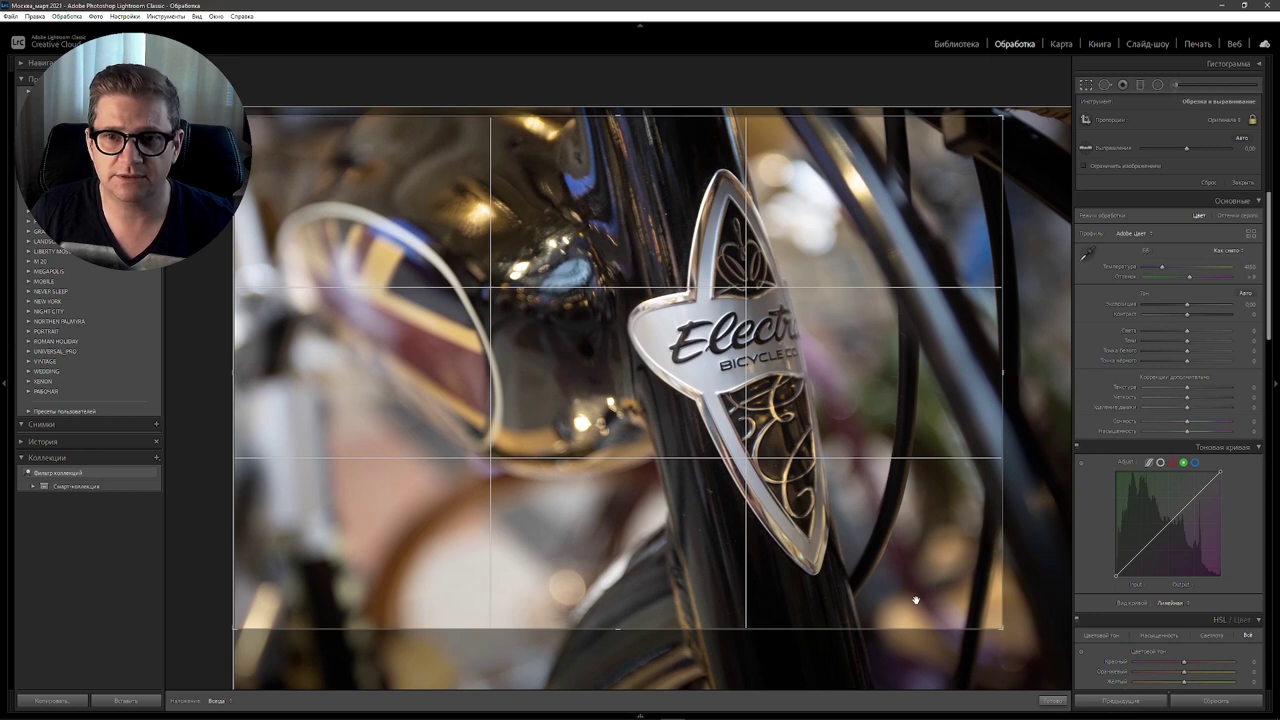
{"action": "key", "text": "Return"}
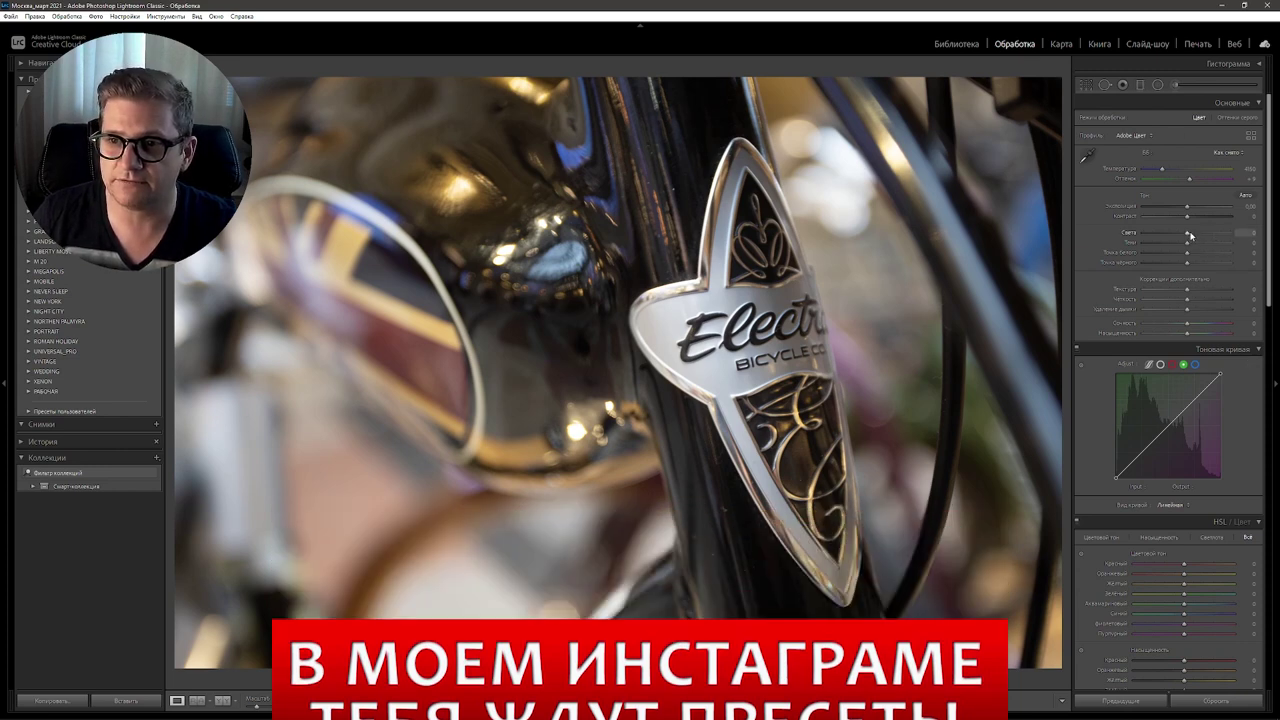
Step: In the Basic panel, drag Highlights to -90, Shadows to +100 and Whites to -50
{"action": "left_click_drag", "start_coordinate": [1190, 233], "coordinate": [1148, 236]}
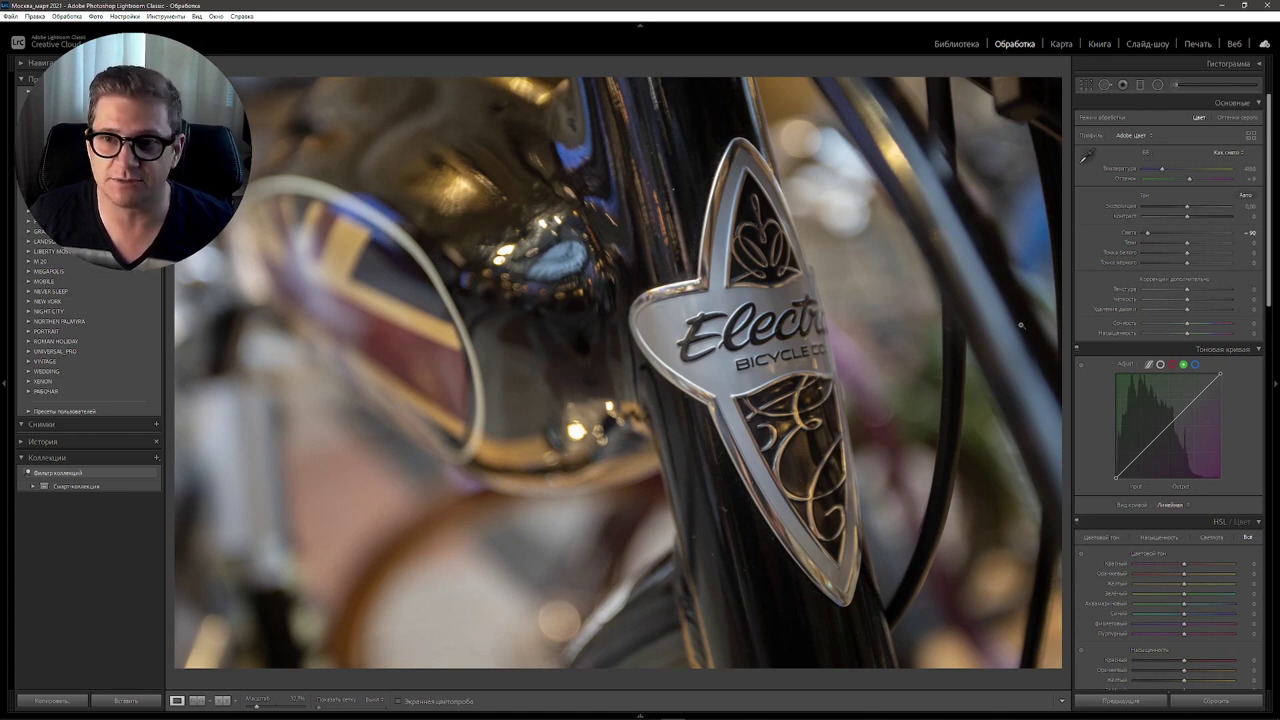
{"action": "left_click_drag", "start_coordinate": [1187, 242], "coordinate": [1243, 254]}
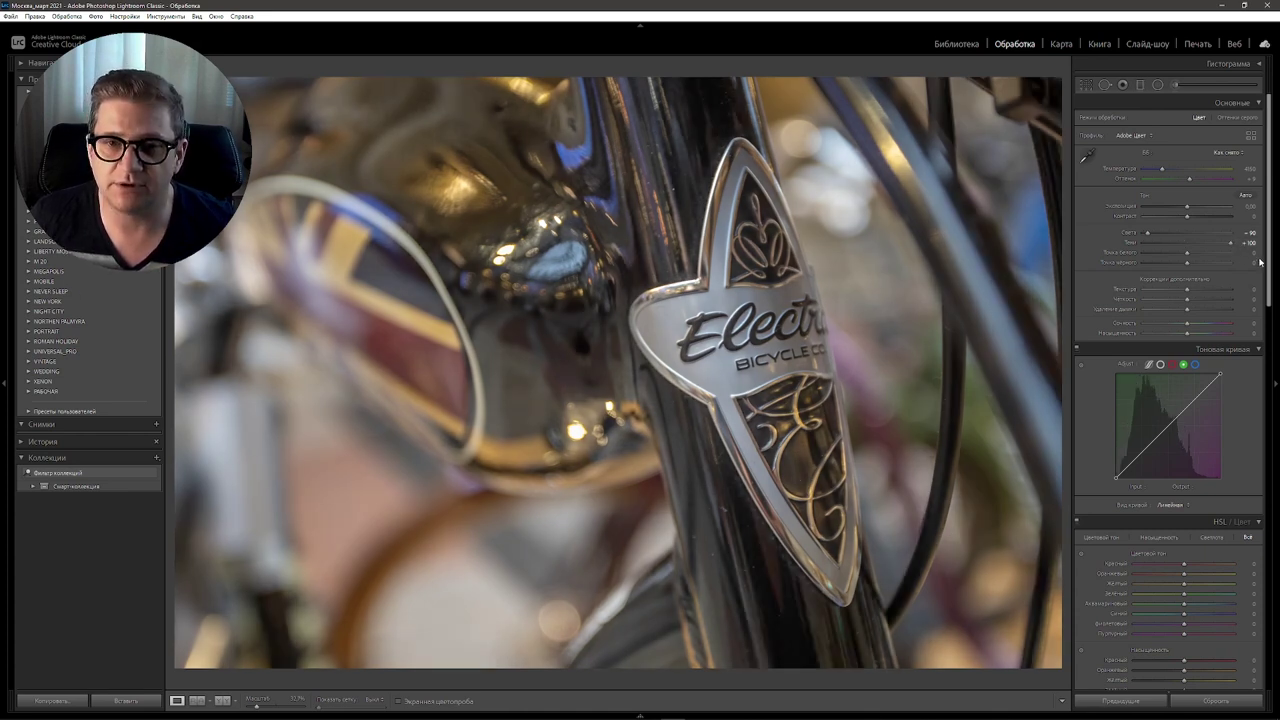
{"action": "left_click_drag", "start_coordinate": [1187, 252], "coordinate": [1168, 255]}
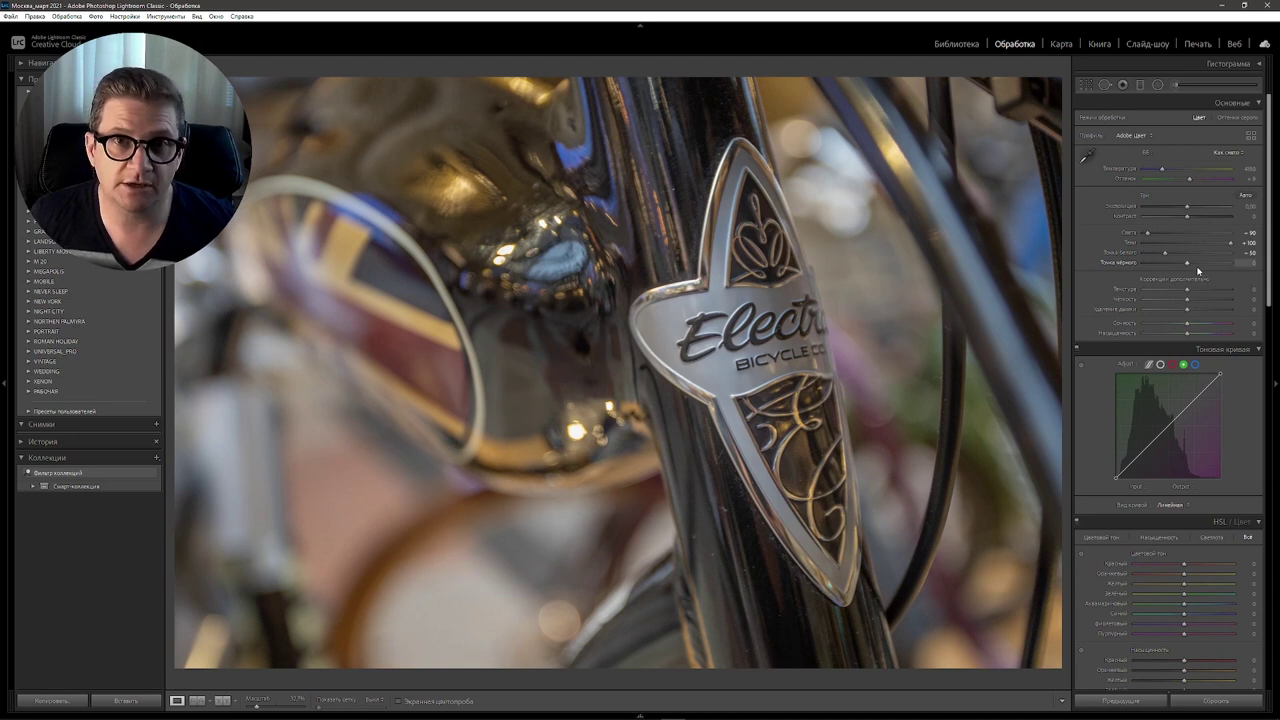
Step: Switch the tone curve to the RGB channel and lift its black point
{"action": "left_click", "coordinate": [1161, 366]}
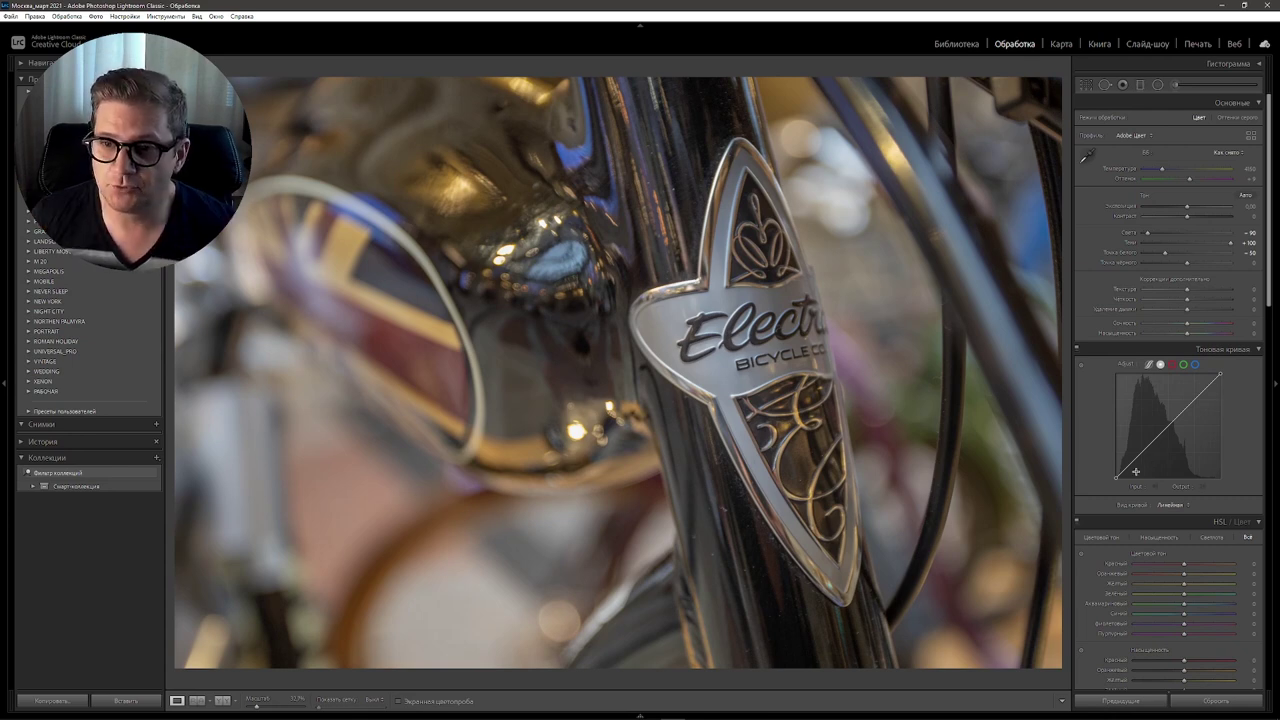
{"action": "mouse_move", "coordinate": [1116, 477]}
{"action": "left_click_drag", "start_coordinate": [1116, 477], "coordinate": [1107, 455]}
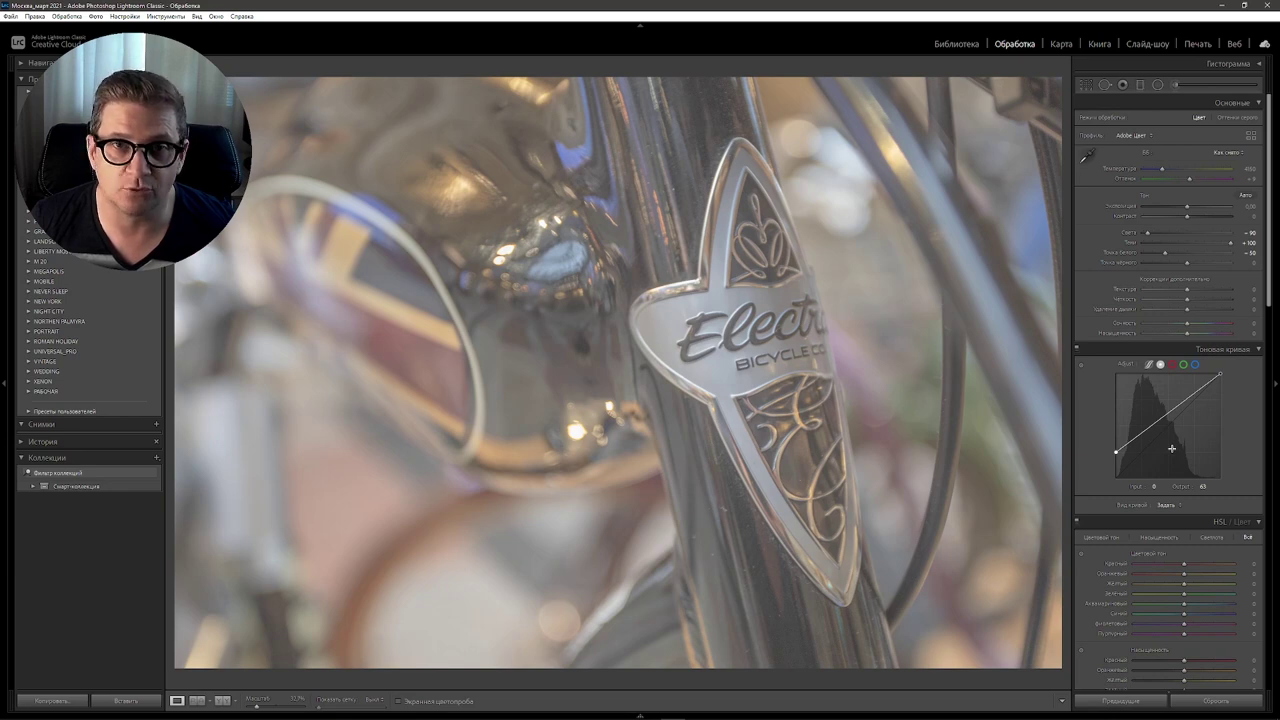
Step: Darken the RGB curve's midtones, add shadow and highlight points, and lower the white endpoint
{"action": "left_click_drag", "start_coordinate": [1171, 447], "coordinate": [1197, 494]}
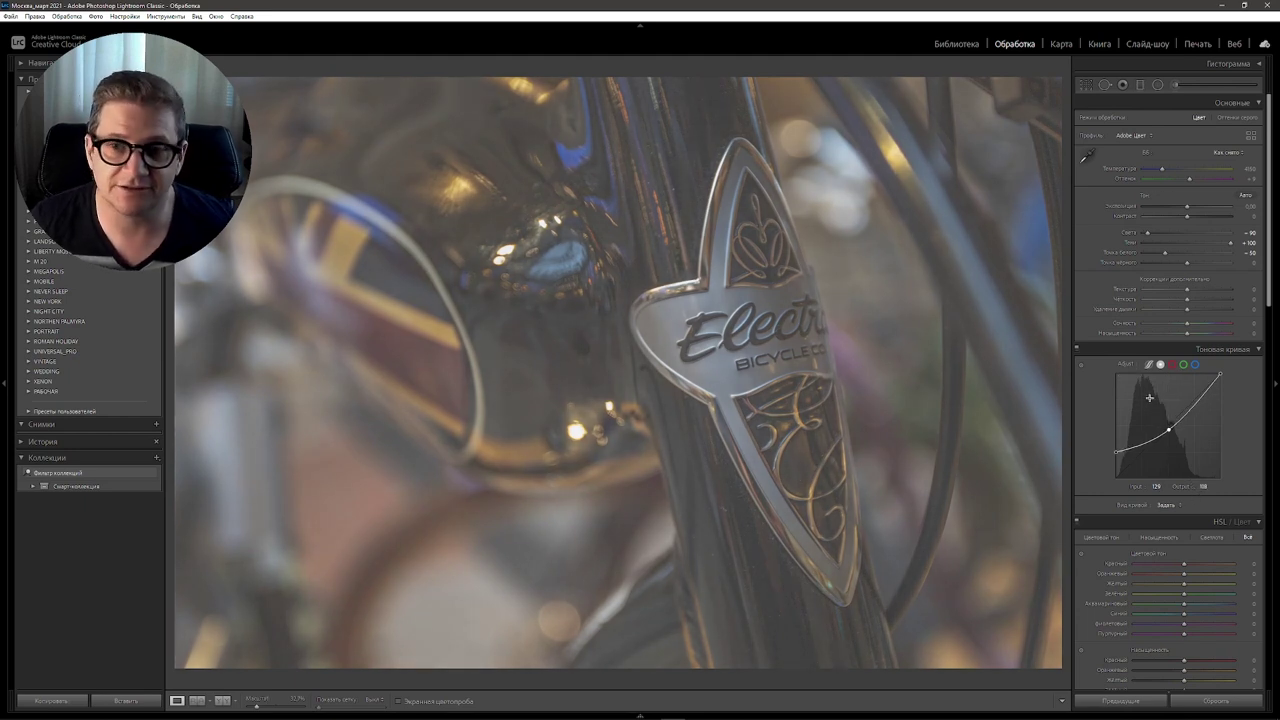
{"action": "left_click", "coordinate": [1143, 445]}
{"action": "left_click_drag", "start_coordinate": [1147, 465], "coordinate": [1154, 525]}
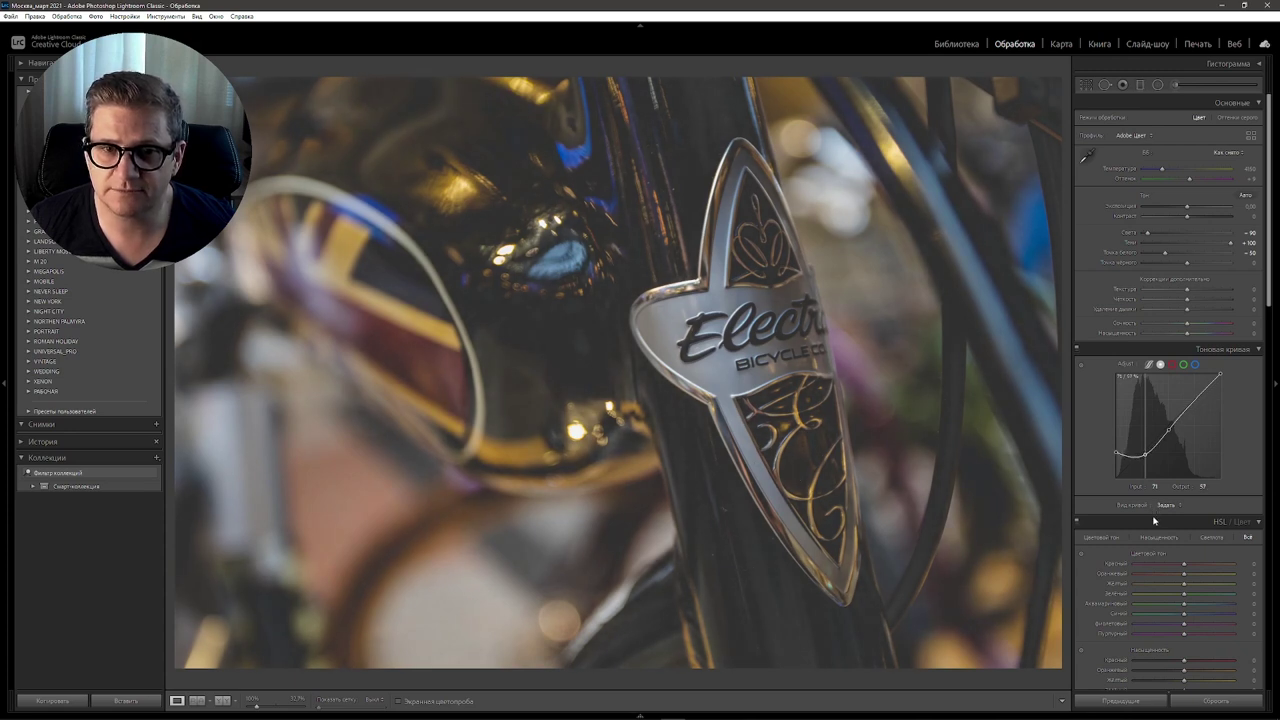
{"action": "left_click", "coordinate": [1193, 399]}
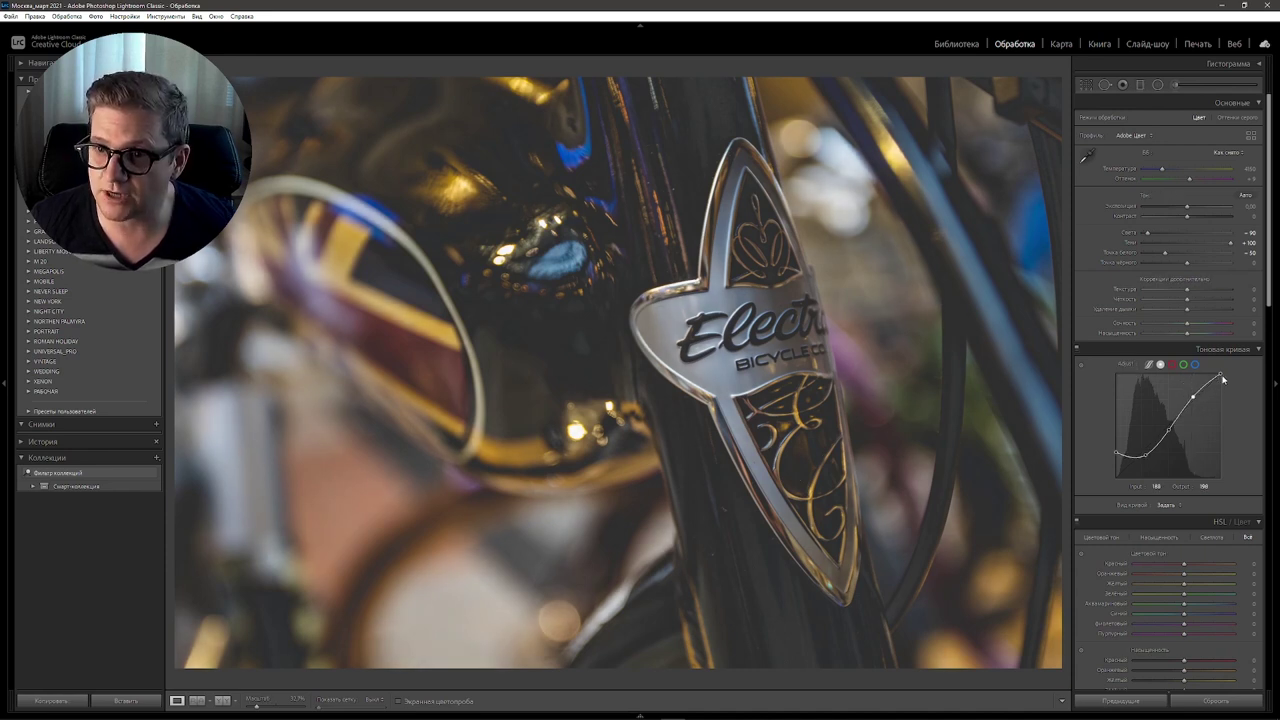
{"action": "left_click_drag", "start_coordinate": [1222, 378], "coordinate": [1231, 398]}
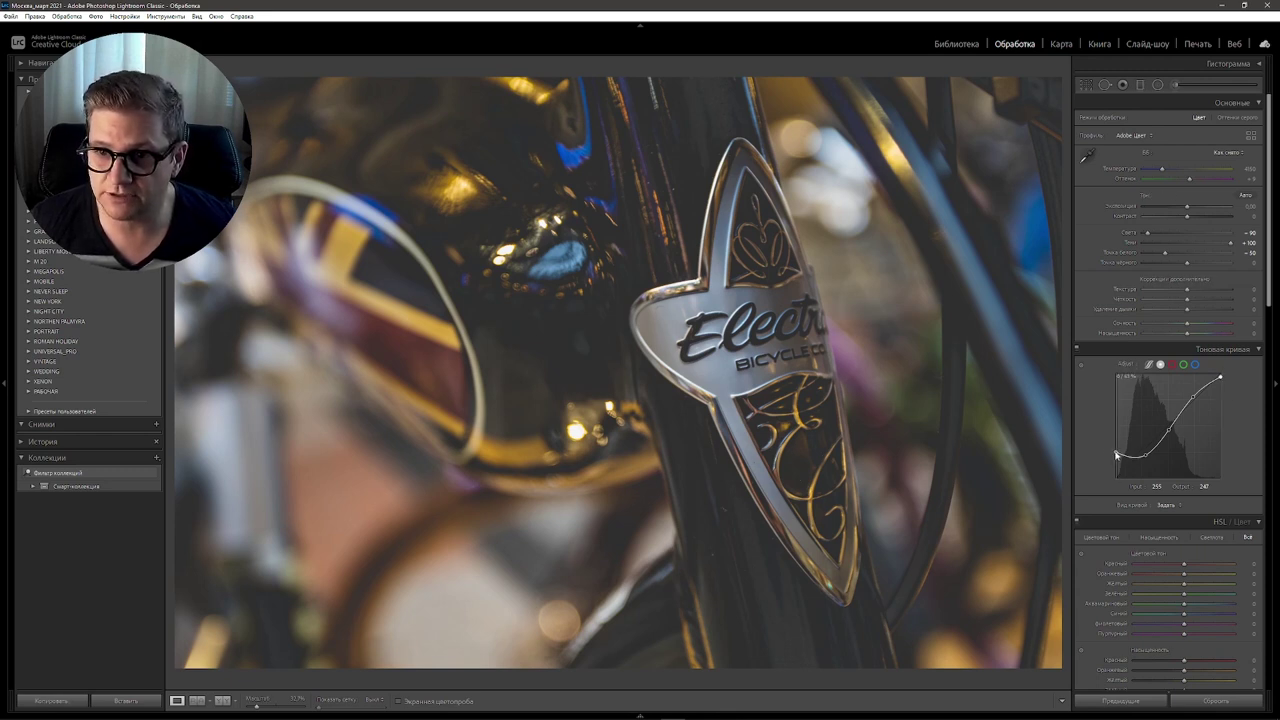
Step: Fine-tune the faded black endpoint and set the shadow point to input 44, output 33
{"action": "left_click_drag", "start_coordinate": [1116, 456], "coordinate": [1107, 475]}
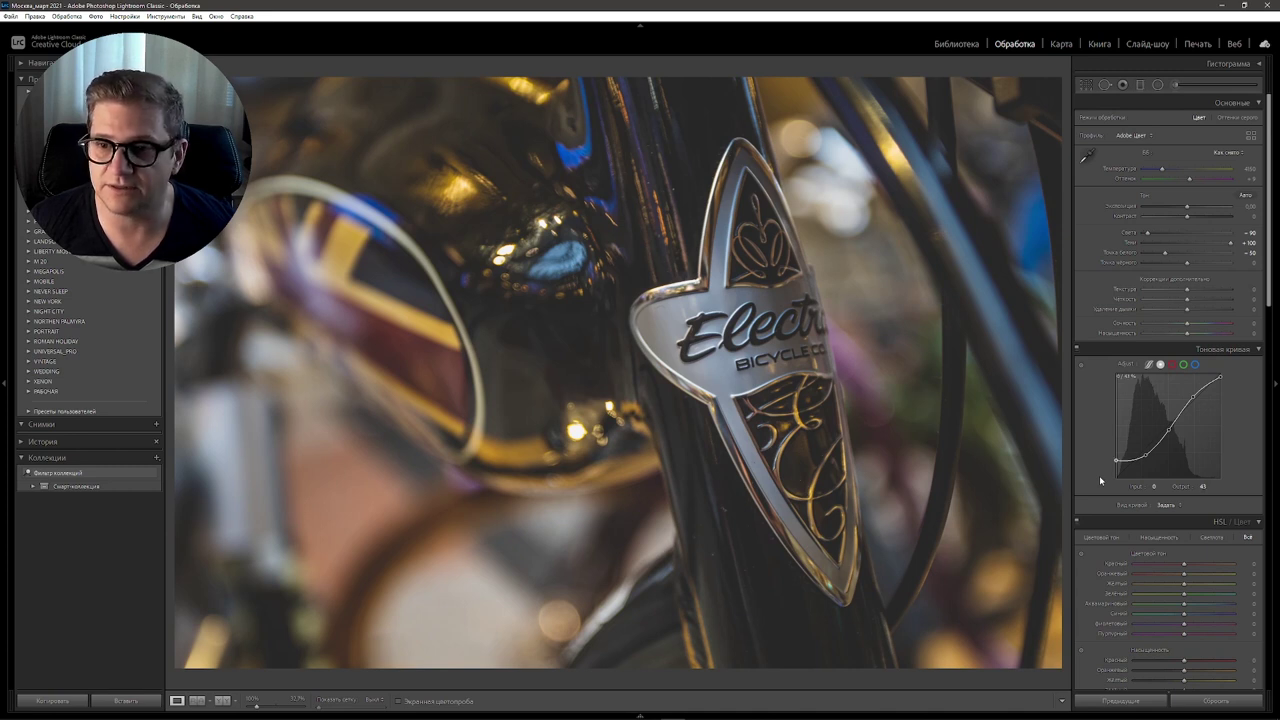
{"action": "left_click_drag", "start_coordinate": [1100, 478], "coordinate": [1146, 453]}
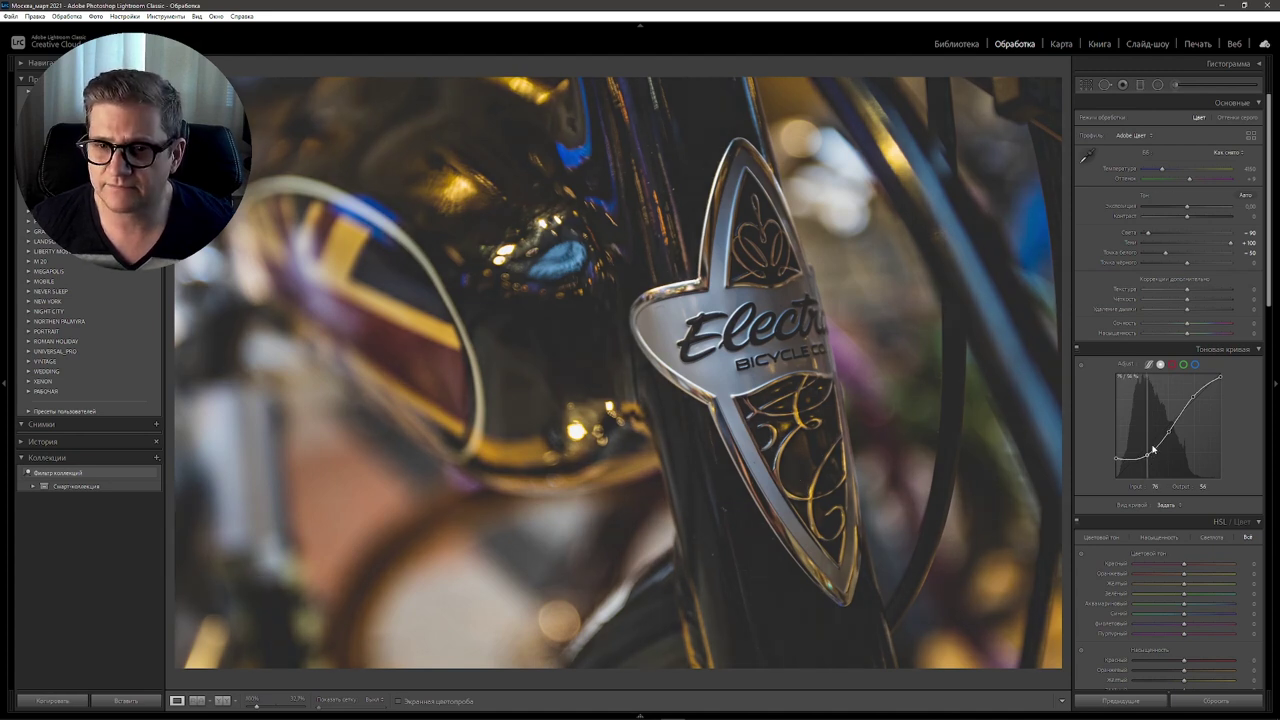
{"action": "left_click_drag", "start_coordinate": [1150, 458], "coordinate": [1152, 467]}
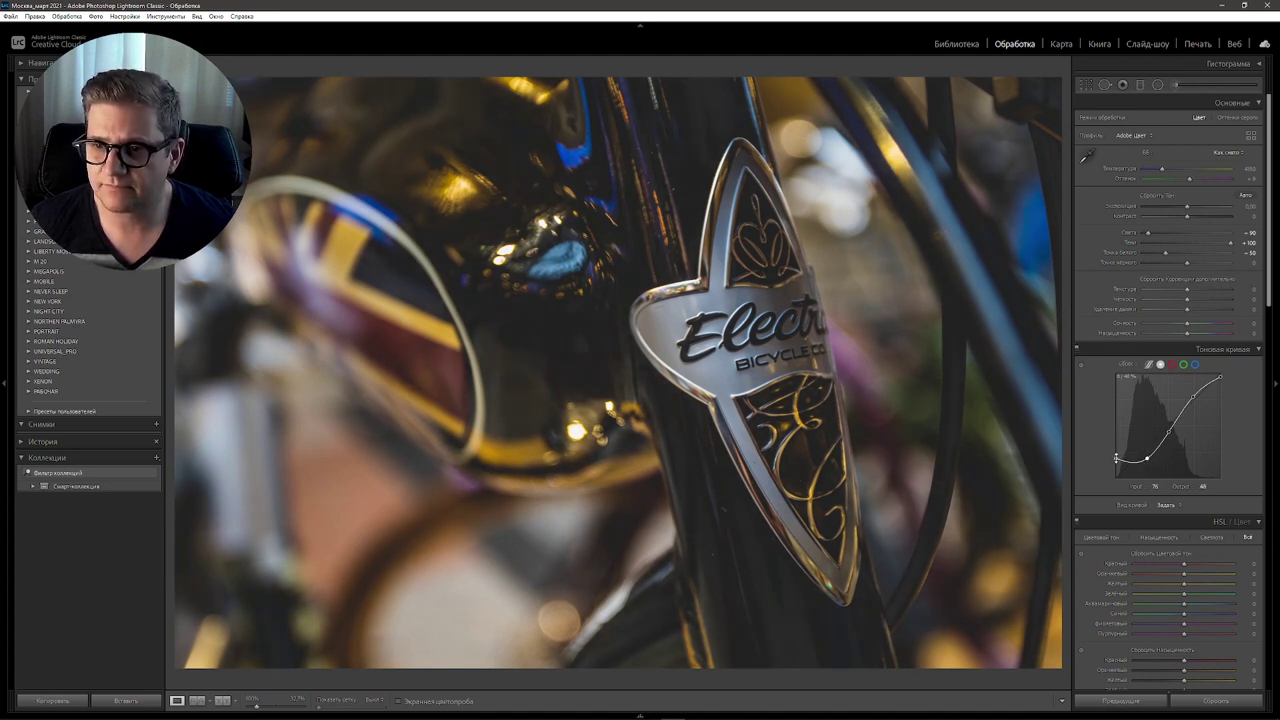
{"action": "left_click_drag", "start_coordinate": [1115, 461], "coordinate": [1134, 478]}
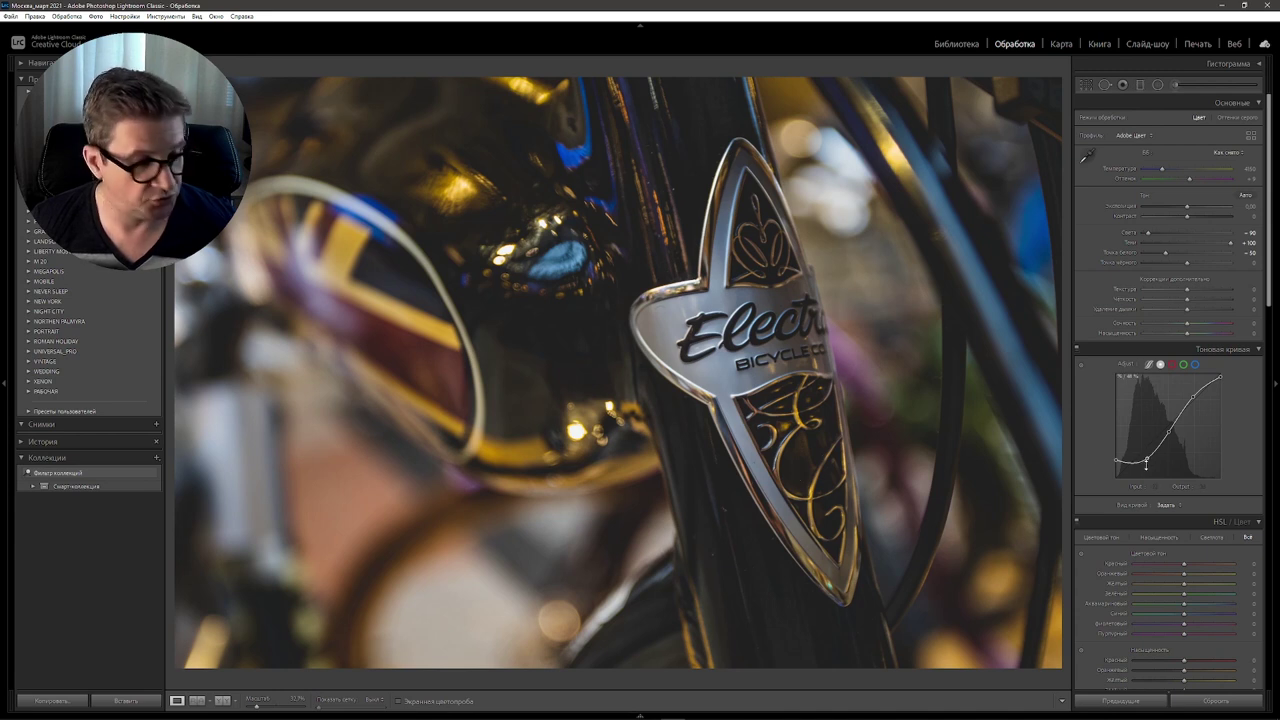
{"action": "key", "text": "alt"}
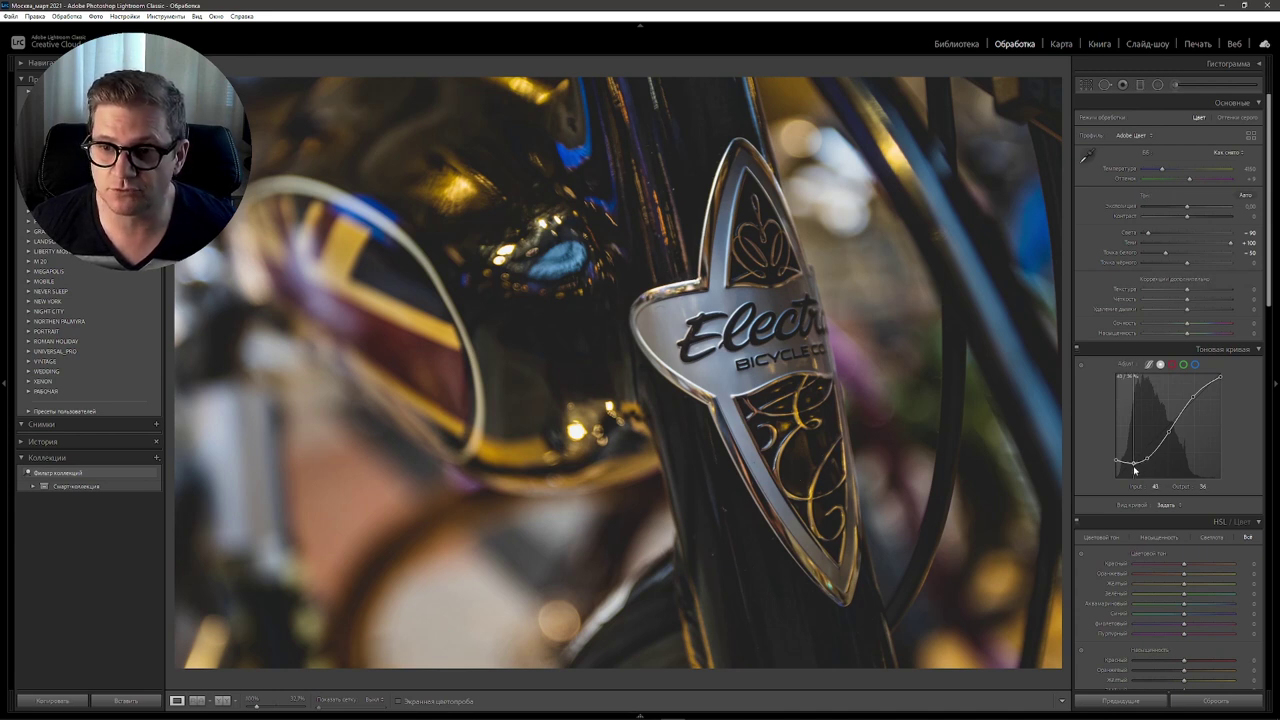
{"action": "left_click_drag", "start_coordinate": [1135, 483], "coordinate": [1136, 480]}
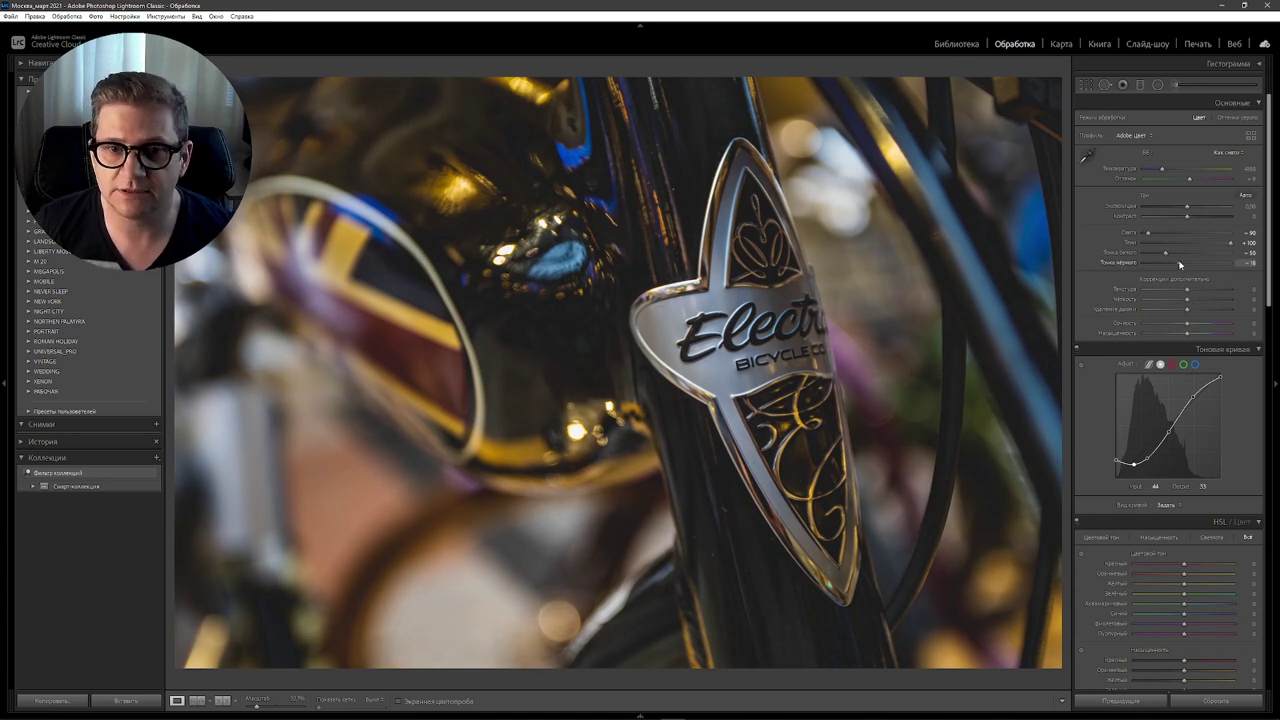
Step: Set Blacks to -35 and toggle the before/after view against the original
{"action": "left_click_drag", "start_coordinate": [1187, 262], "coordinate": [1172, 262]}
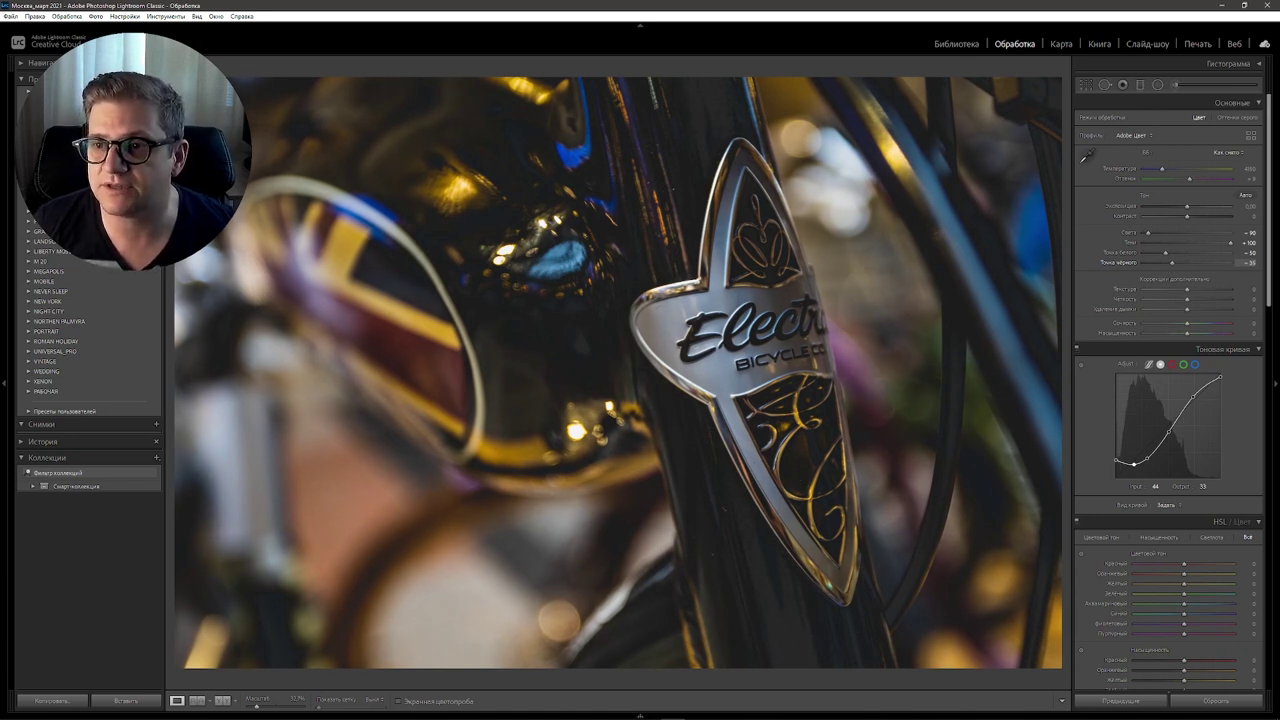
{"action": "key", "text": "backslash"}
{"action": "key", "text": "backslash"}
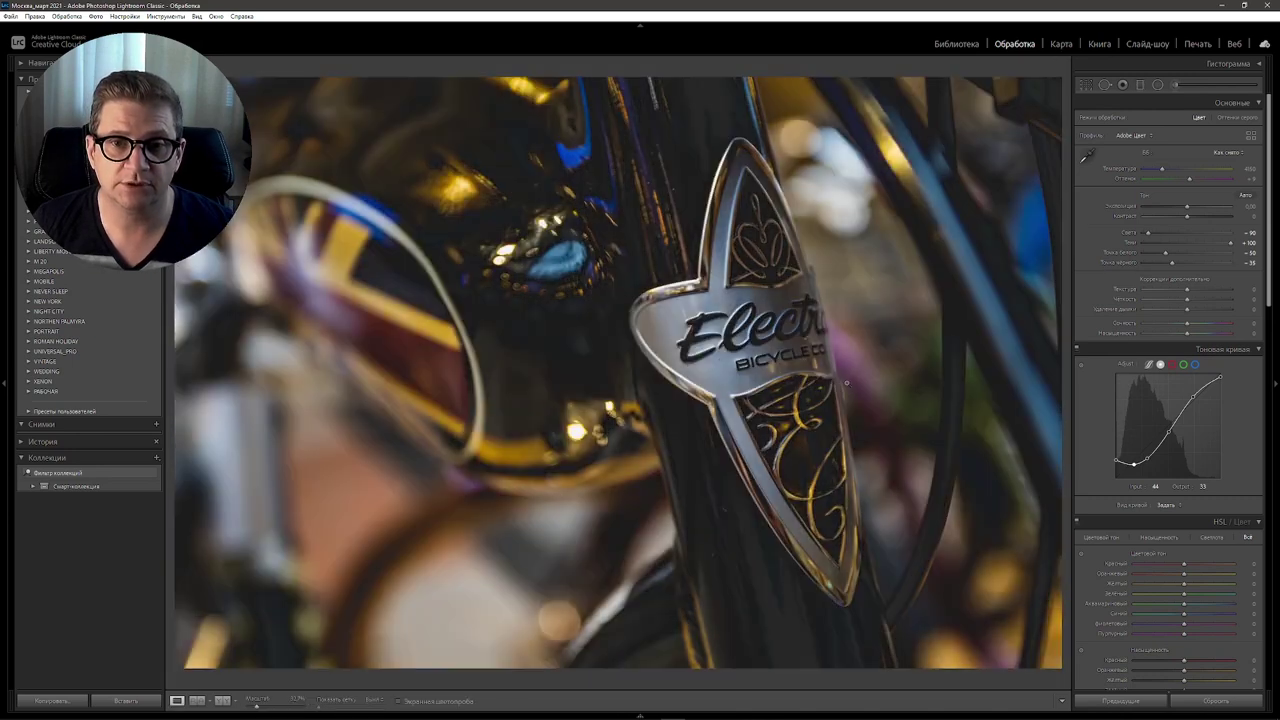
{"action": "key", "text": "backslash"}
{"action": "key", "text": "backslash"}
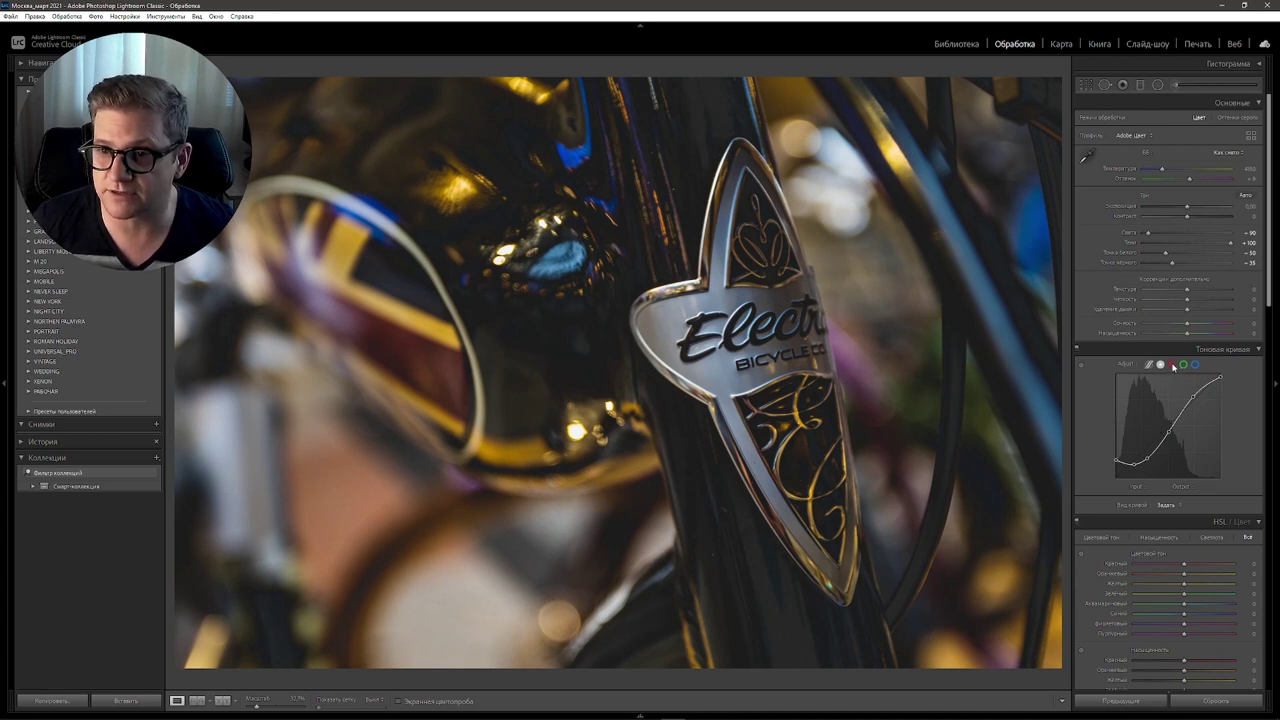
Step: Pin the Red curve's midpoint and pull its shadow point down to input 36, output 27
{"action": "left_click", "coordinate": [1172, 365]}
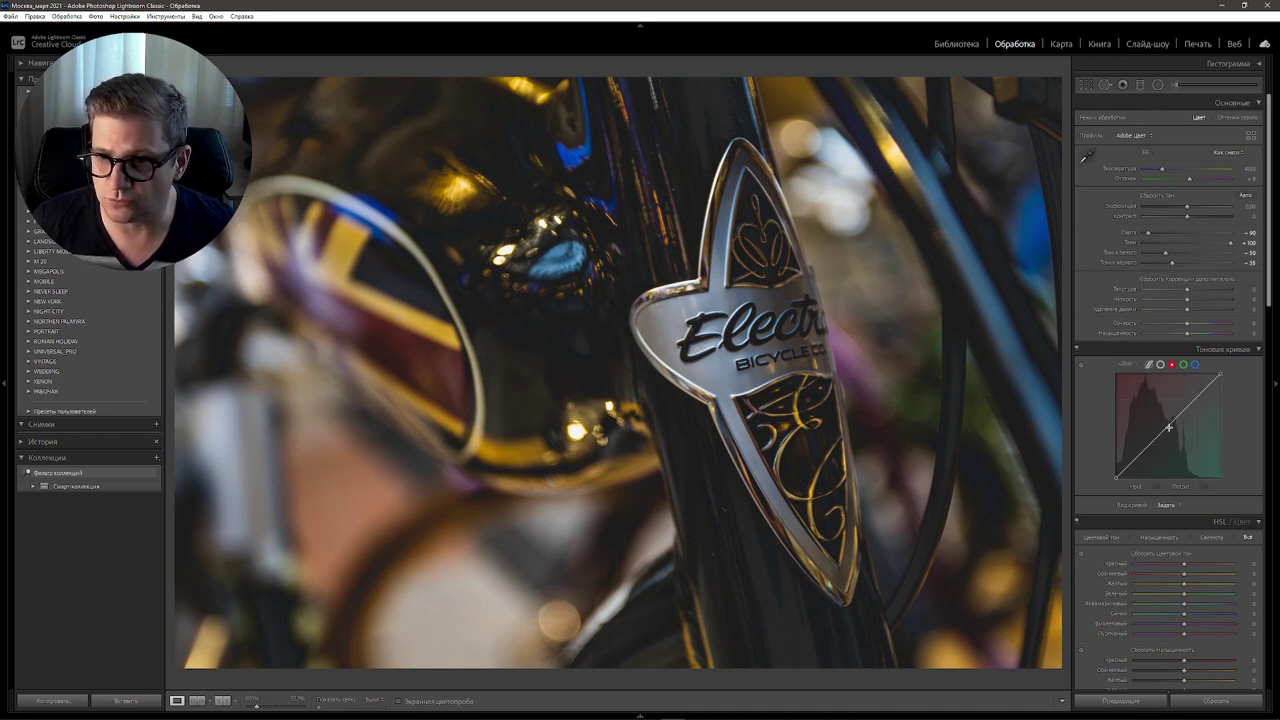
{"action": "left_click", "coordinate": [1168, 426]}
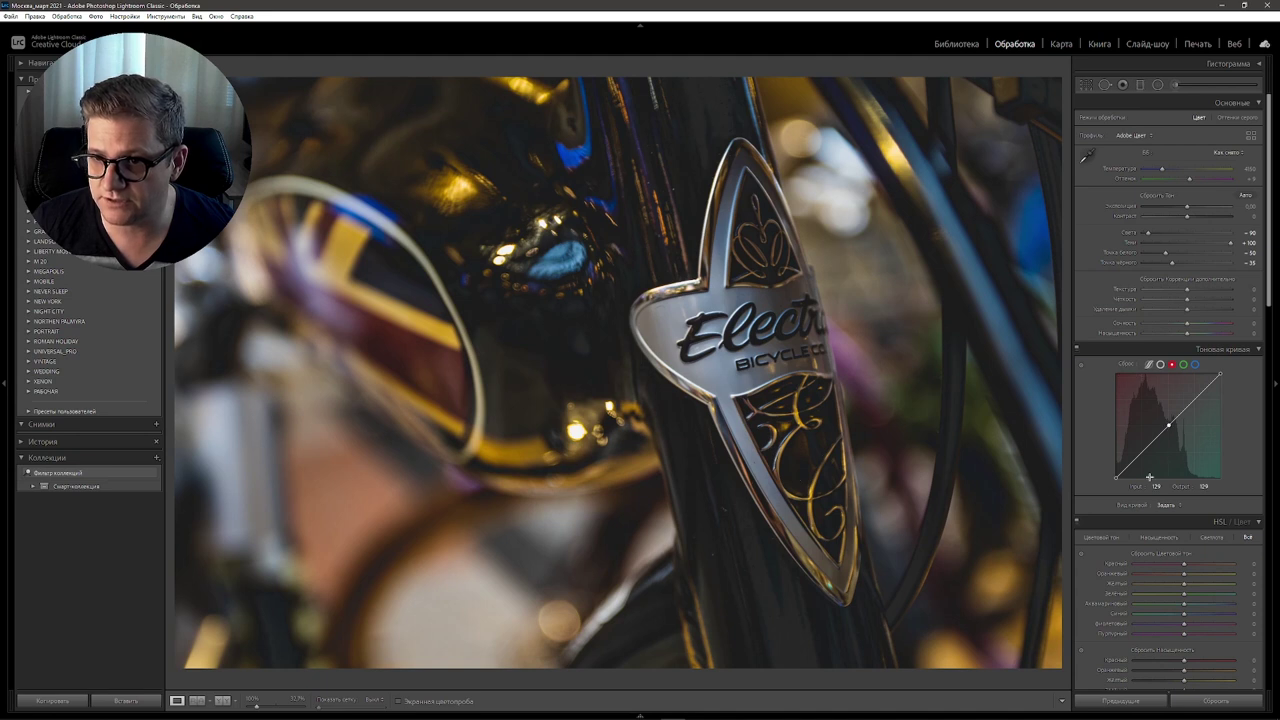
{"action": "mouse_move", "coordinate": [1128, 464]}
{"action": "left_mouse_down"}
{"action": "mouse_move", "coordinate": [1160, 437]}
{"action": "mouse_move", "coordinate": [1130, 469]}
{"action": "left_mouse_up"}
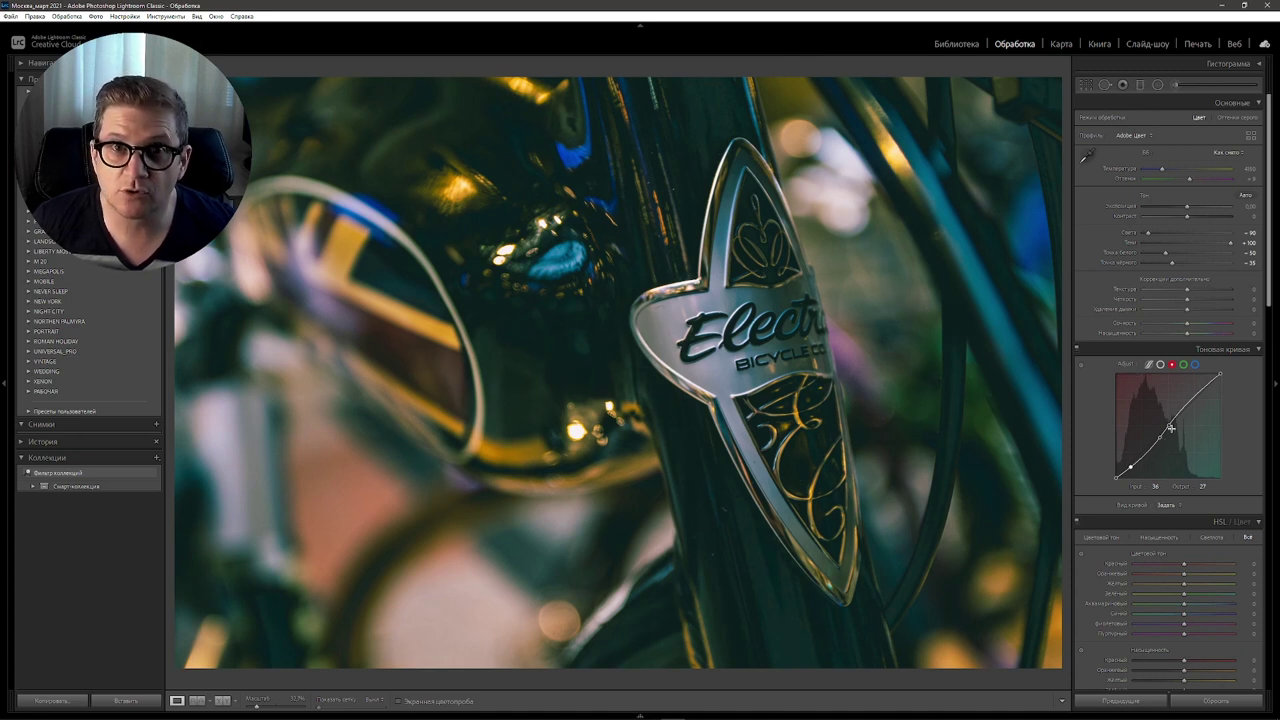
{"action": "key", "text": "alt"}
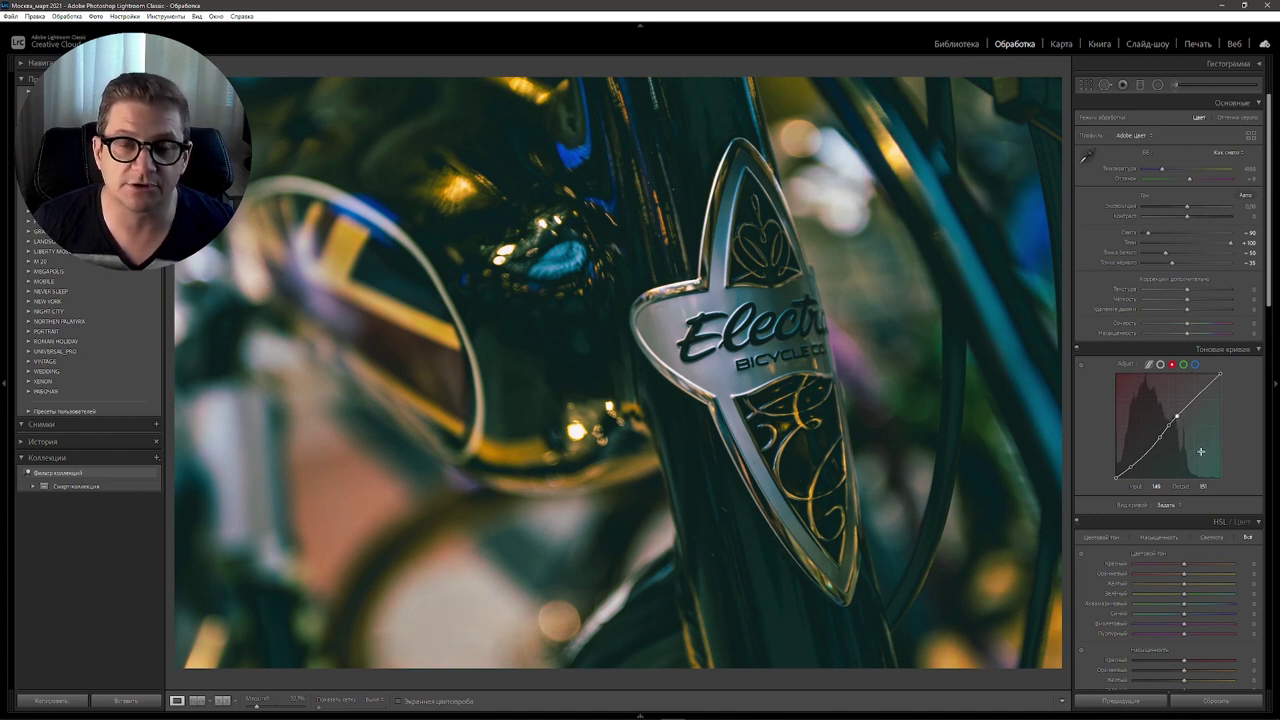
Step: Pin the Green curve's midpoint and add a shadow point lowered to input 30, output 25
{"action": "left_click", "coordinate": [1184, 364]}
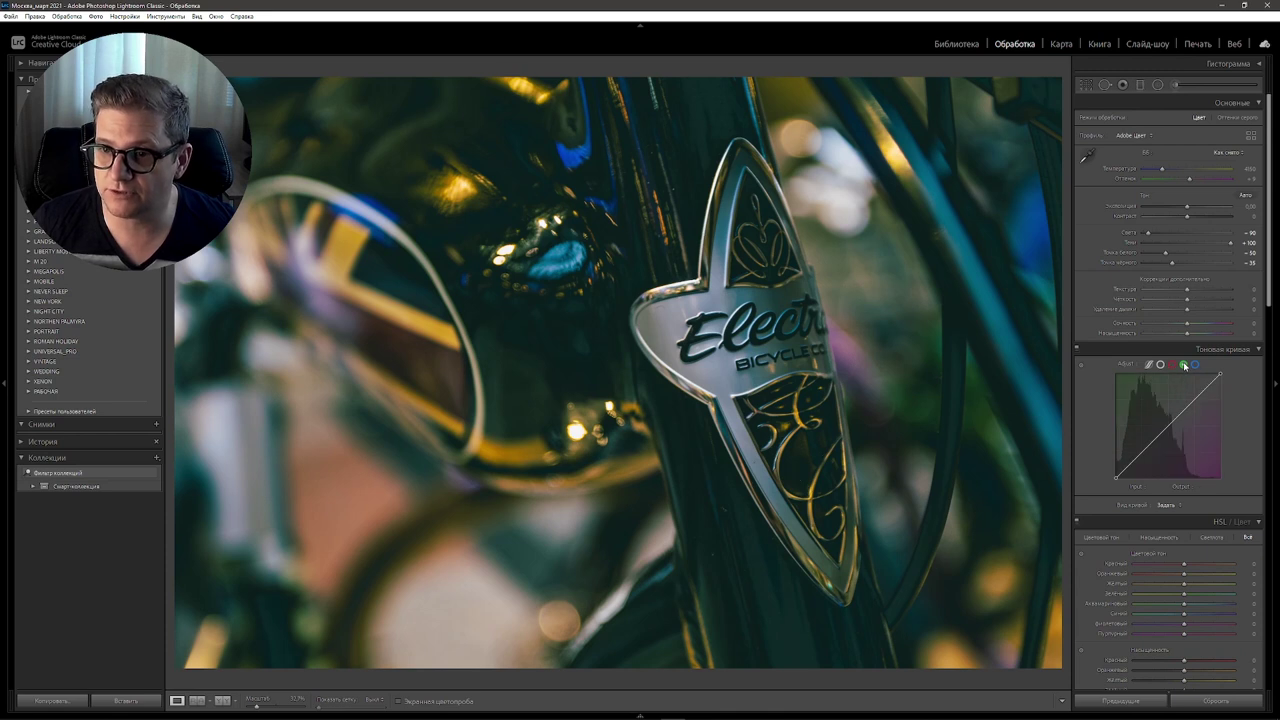
{"action": "left_click", "coordinate": [1170, 424]}
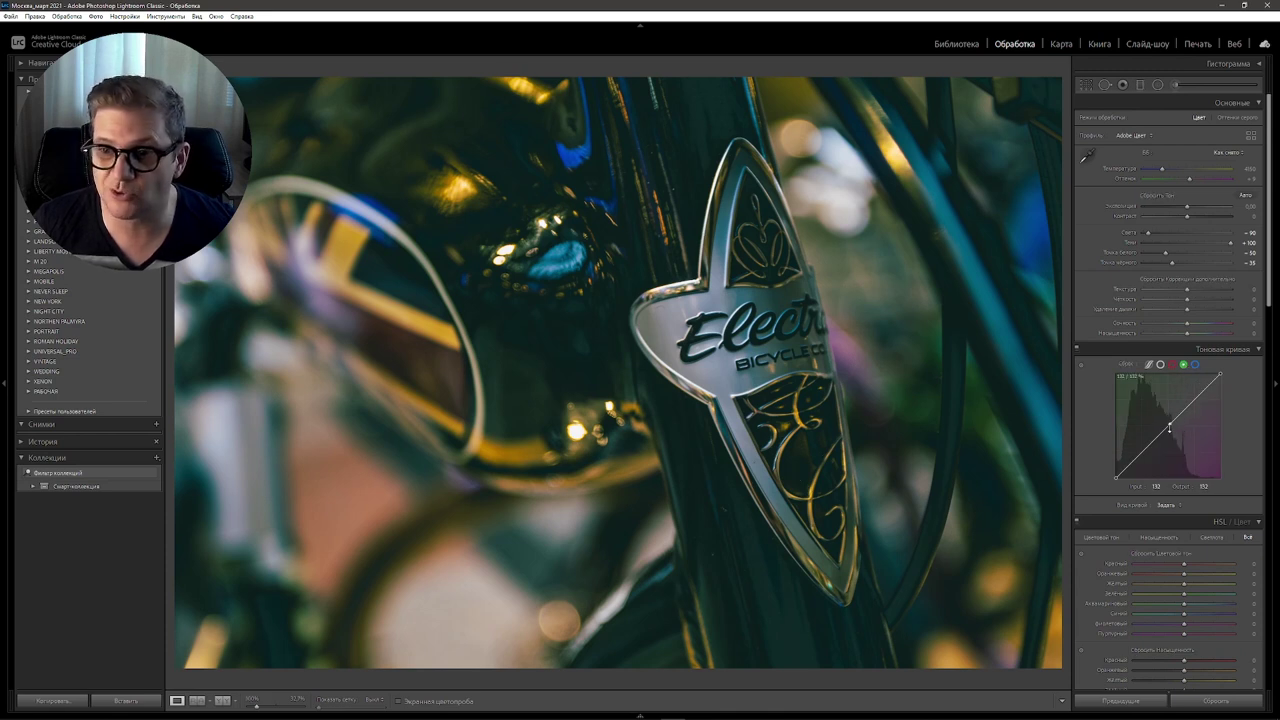
{"action": "left_click", "coordinate": [1127, 466]}
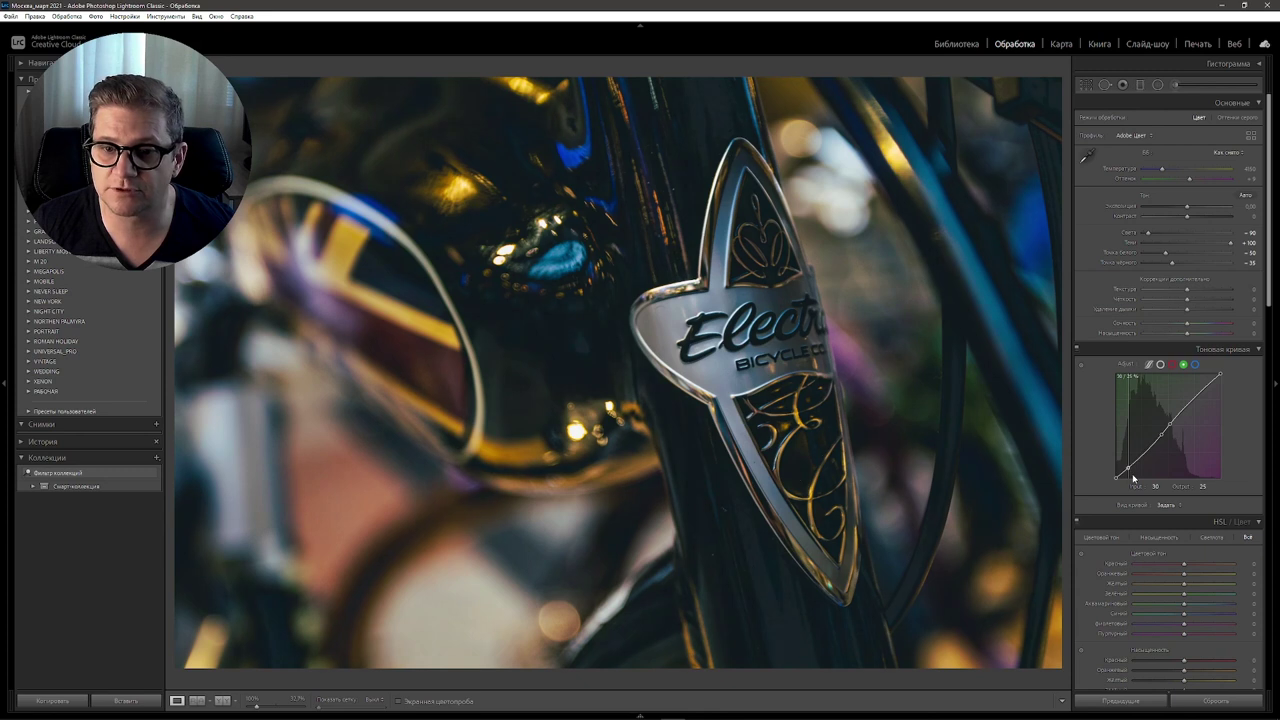
{"action": "key", "text": "alt"}
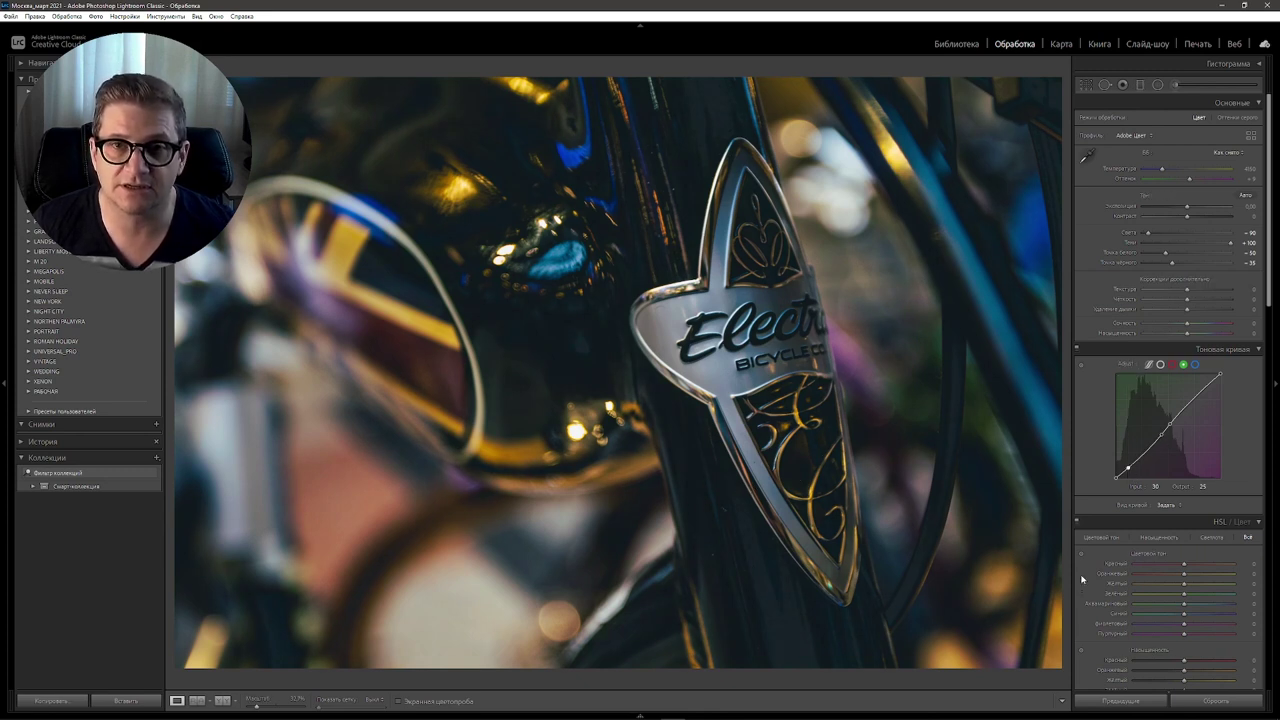
{"action": "key", "text": "alt"}
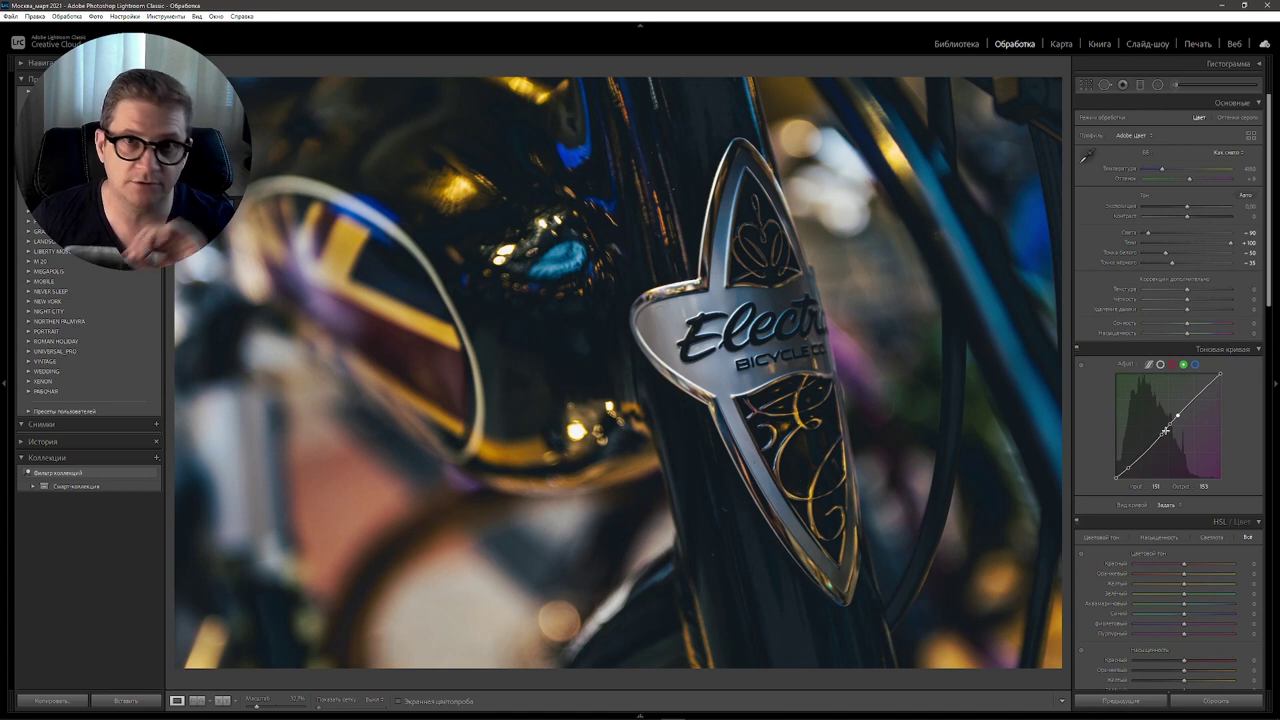
Step: Pin the Blue curve's midpoint, lift its black point and lower its shadow point for bluish shadows
{"action": "left_click", "coordinate": [1194, 364]}
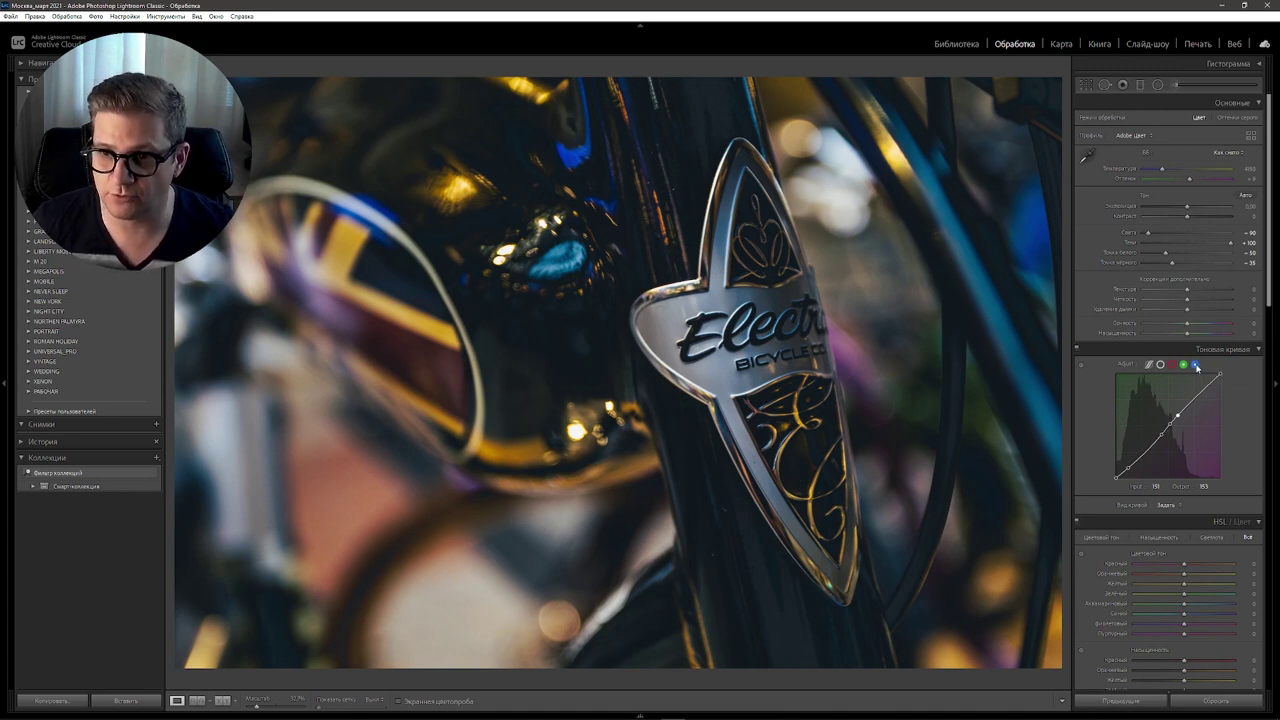
{"action": "key", "text": "alt"}
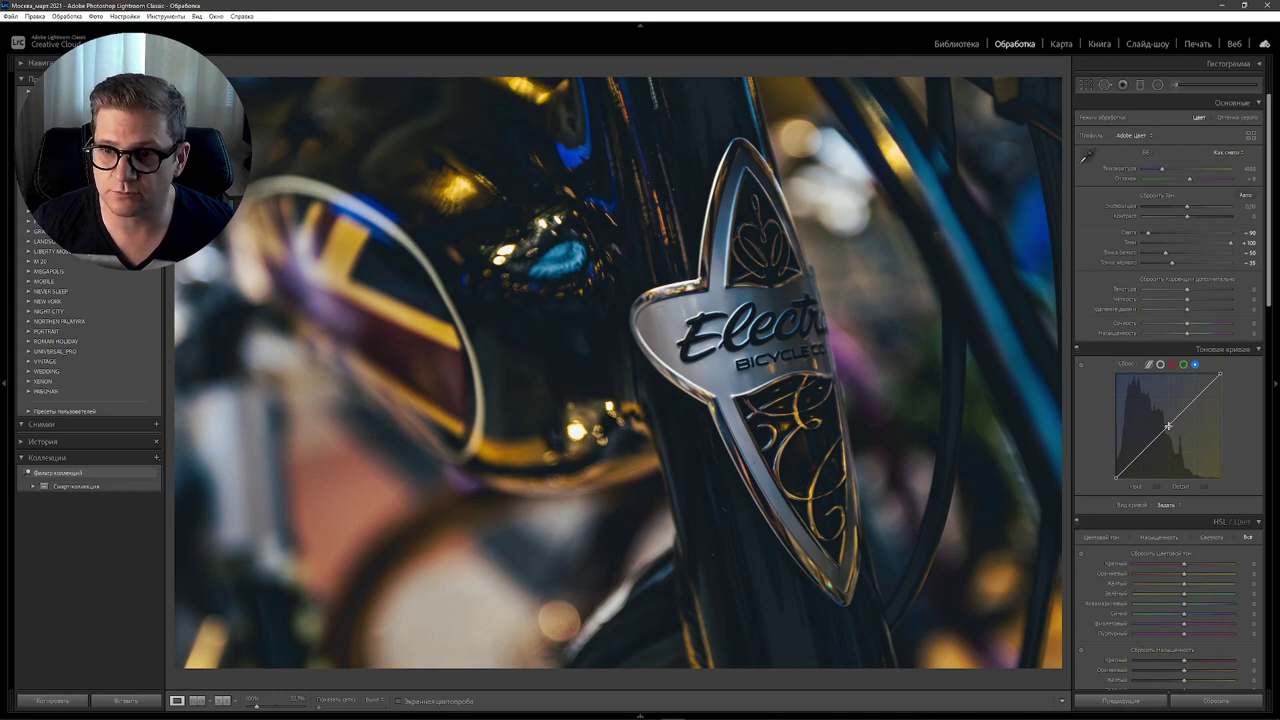
{"action": "left_click", "coordinate": [1168, 426]}
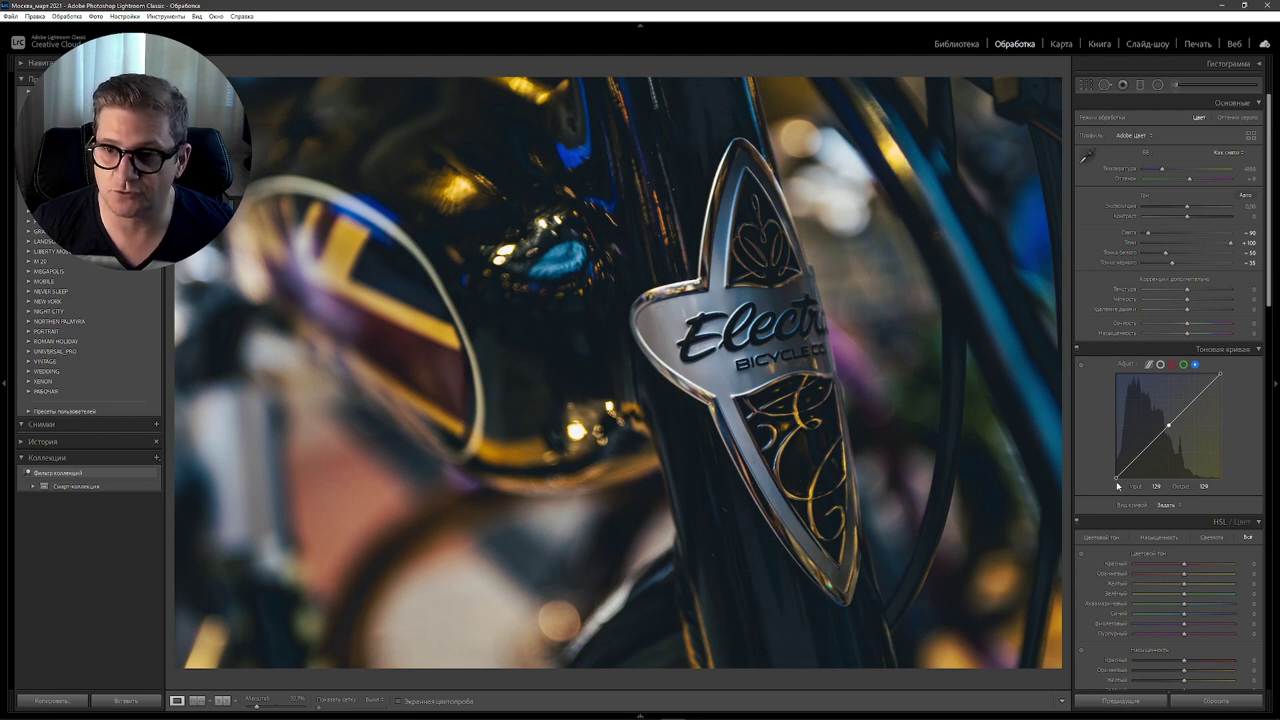
{"action": "left_click", "coordinate": [1115, 478]}
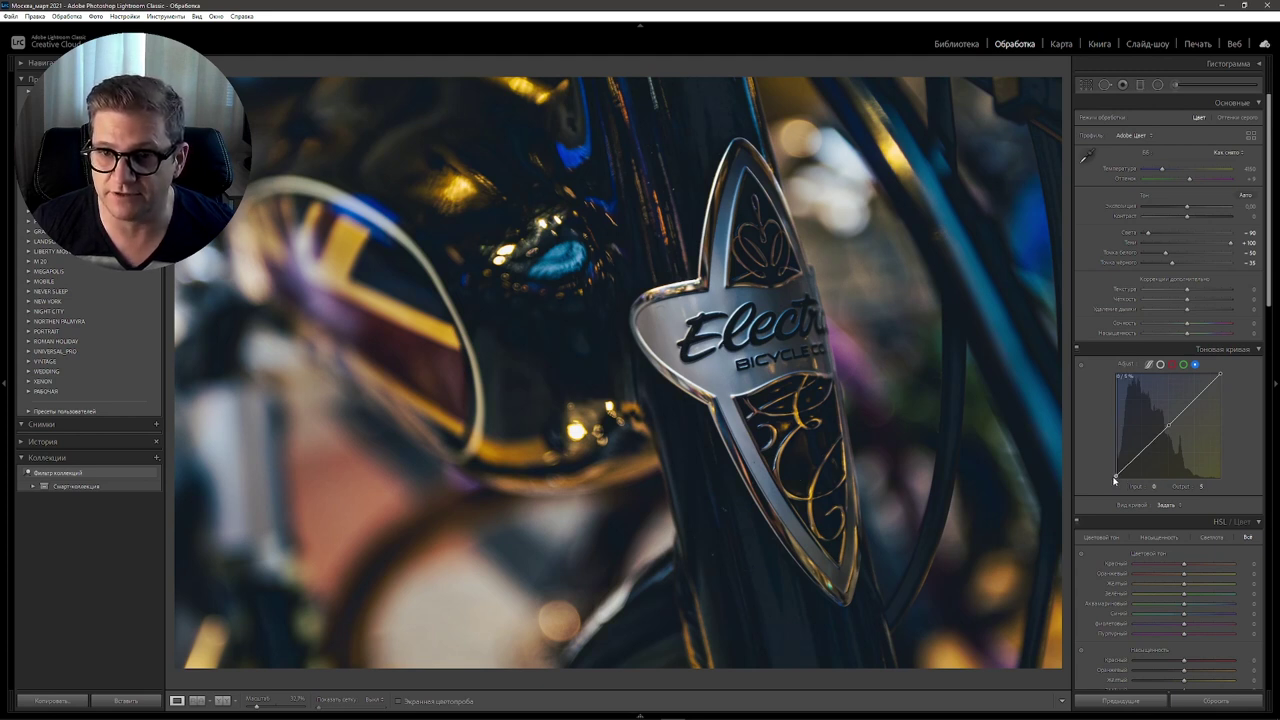
{"action": "left_click_drag", "start_coordinate": [1115, 480], "coordinate": [1111, 472]}
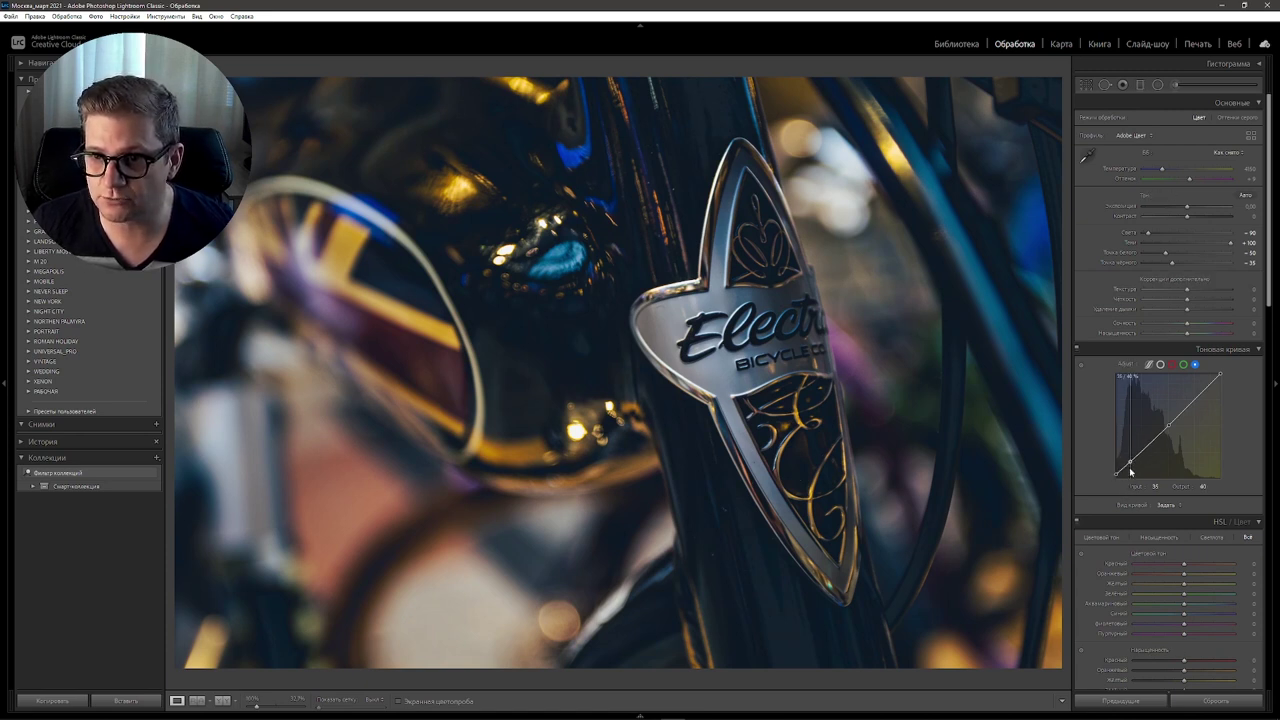
{"action": "left_click_drag", "start_coordinate": [1131, 471], "coordinate": [1132, 480]}
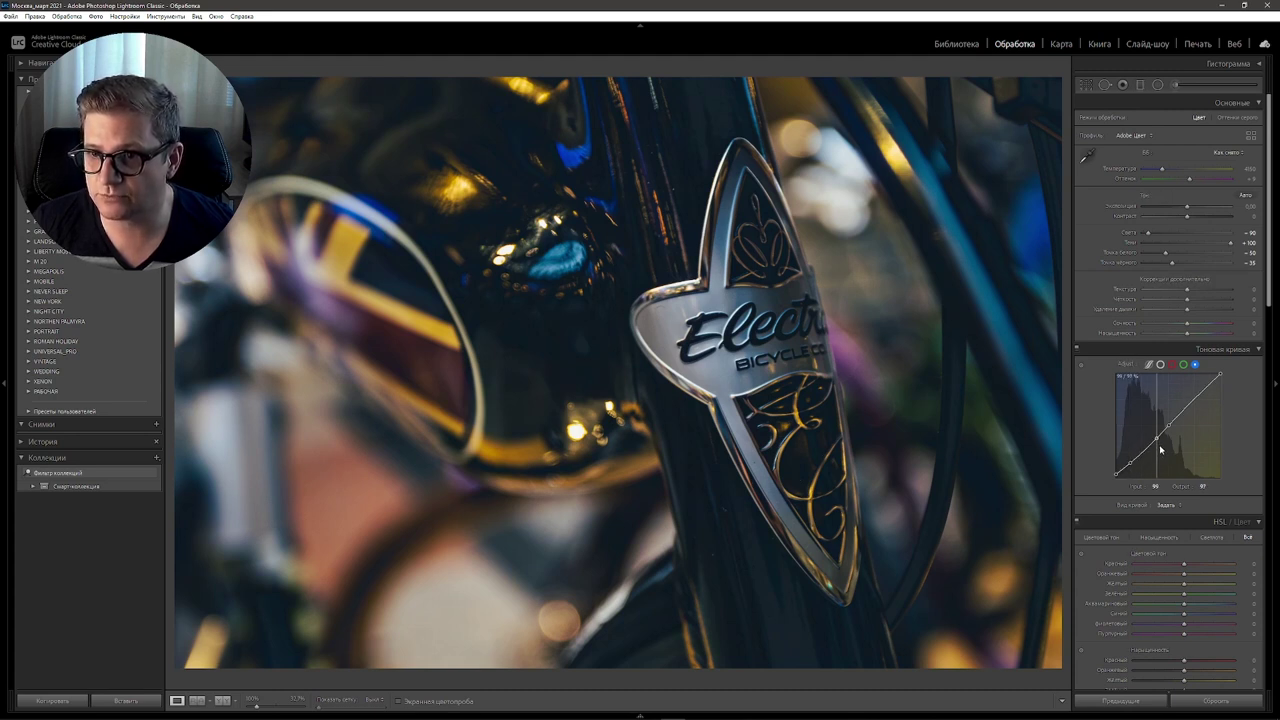
Step: Refine the blue midtone and upper-midtone points, then reduce the photo's overall Contrast
{"action": "left_click_drag", "start_coordinate": [1160, 449], "coordinate": [1161, 451]}
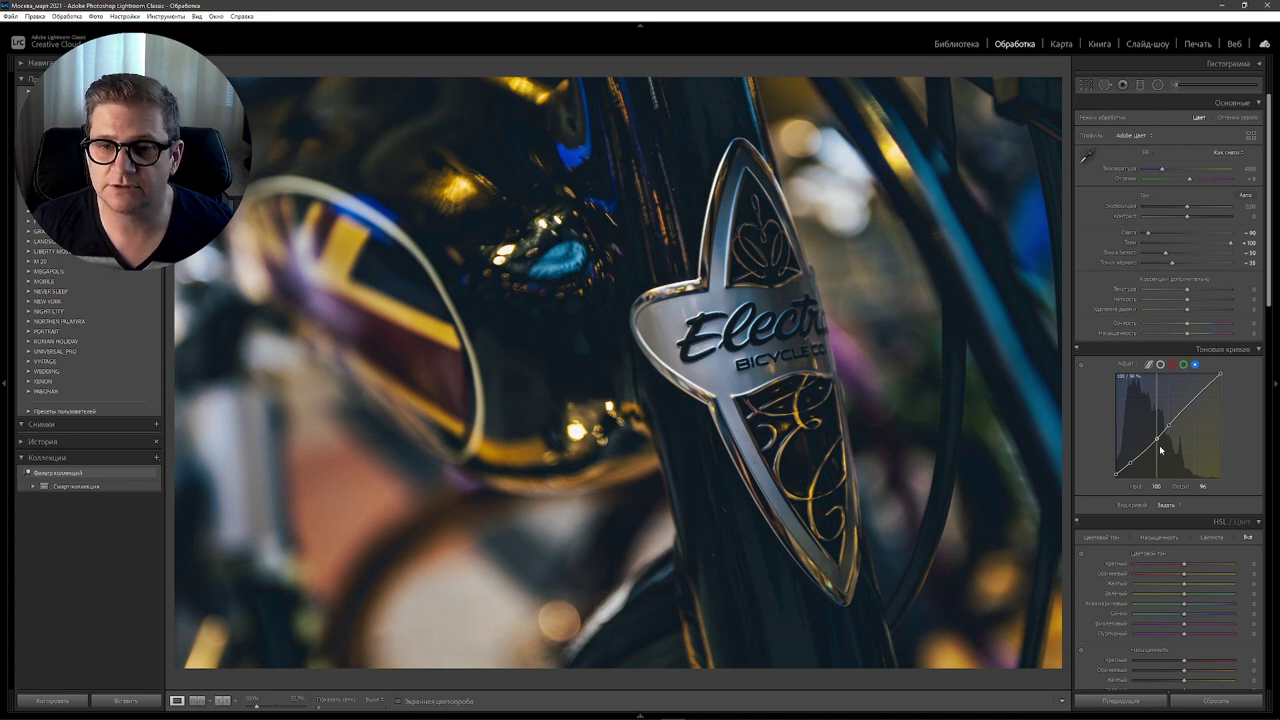
{"action": "key", "text": "alt"}
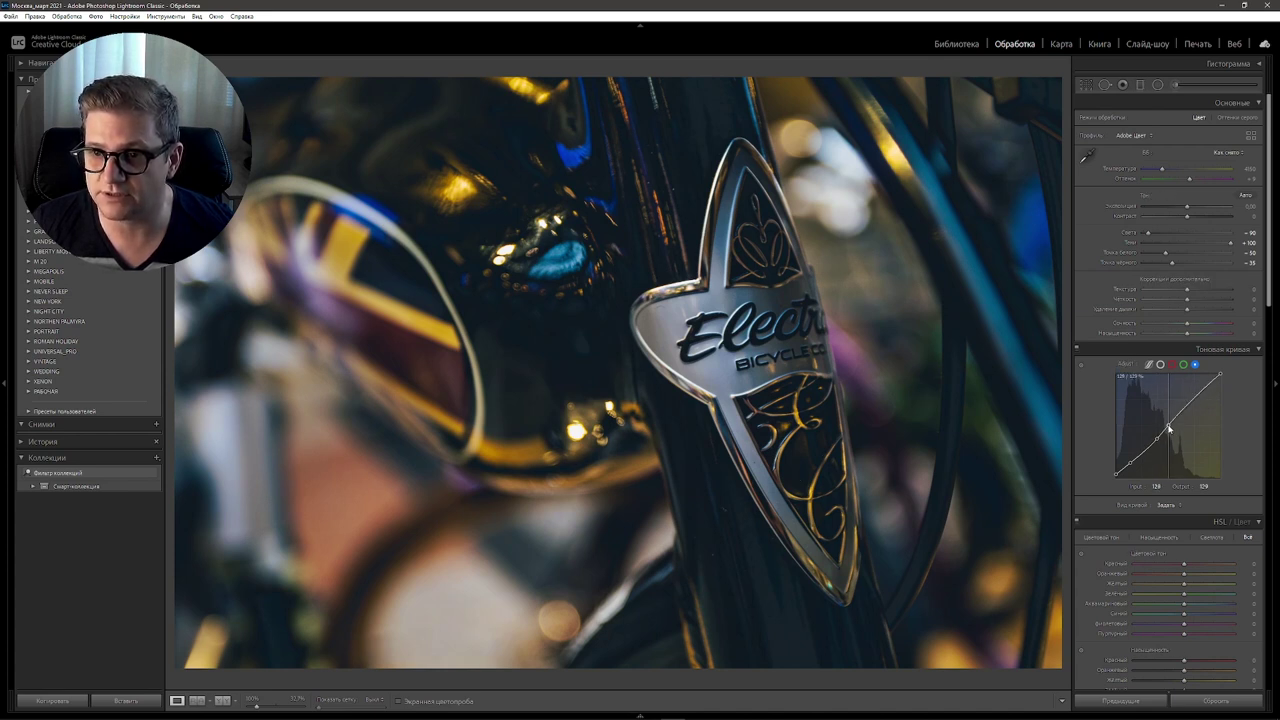
{"action": "left_click_drag", "start_coordinate": [1170, 427], "coordinate": [1168, 430]}
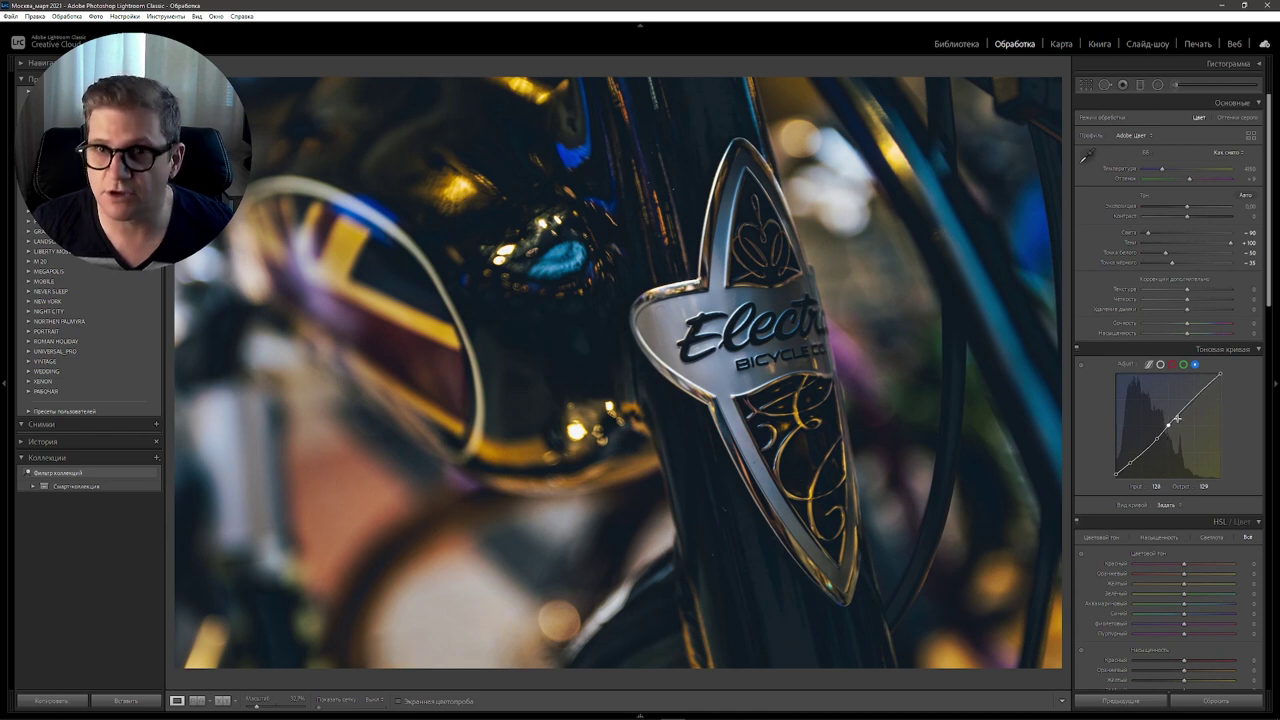
{"action": "key", "text": "alt"}
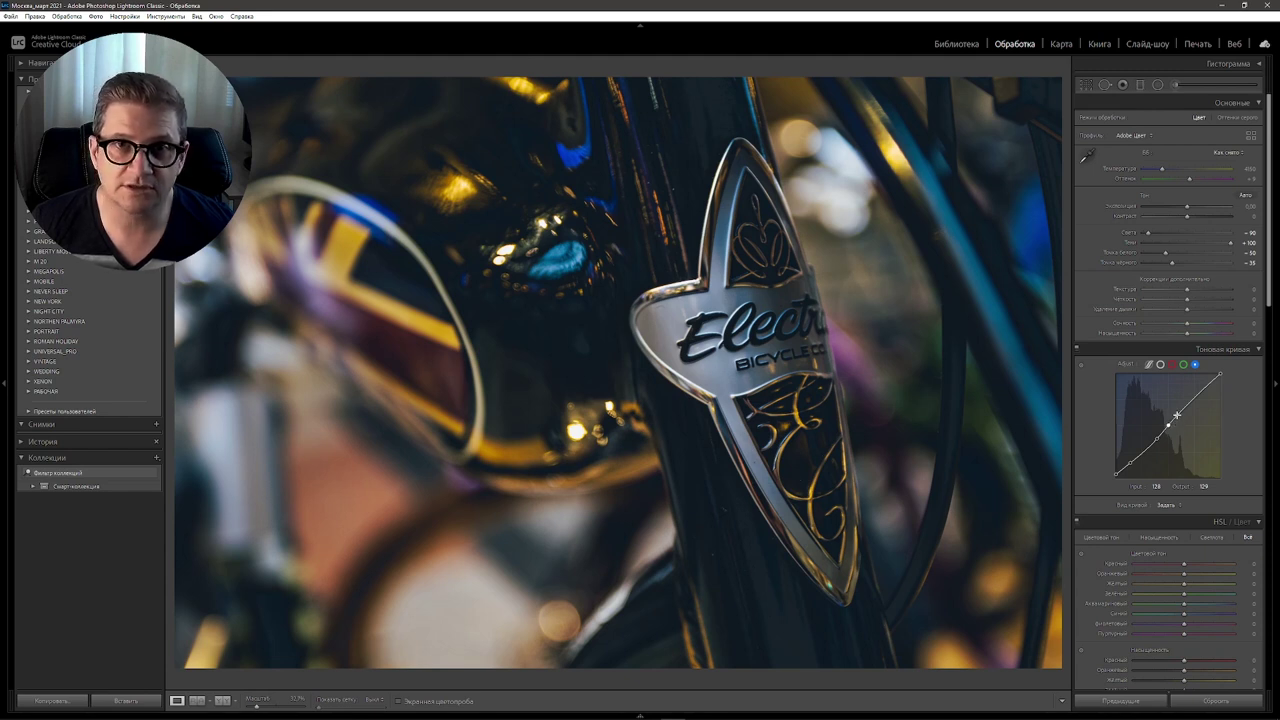
{"action": "left_click", "coordinate": [1178, 413]}
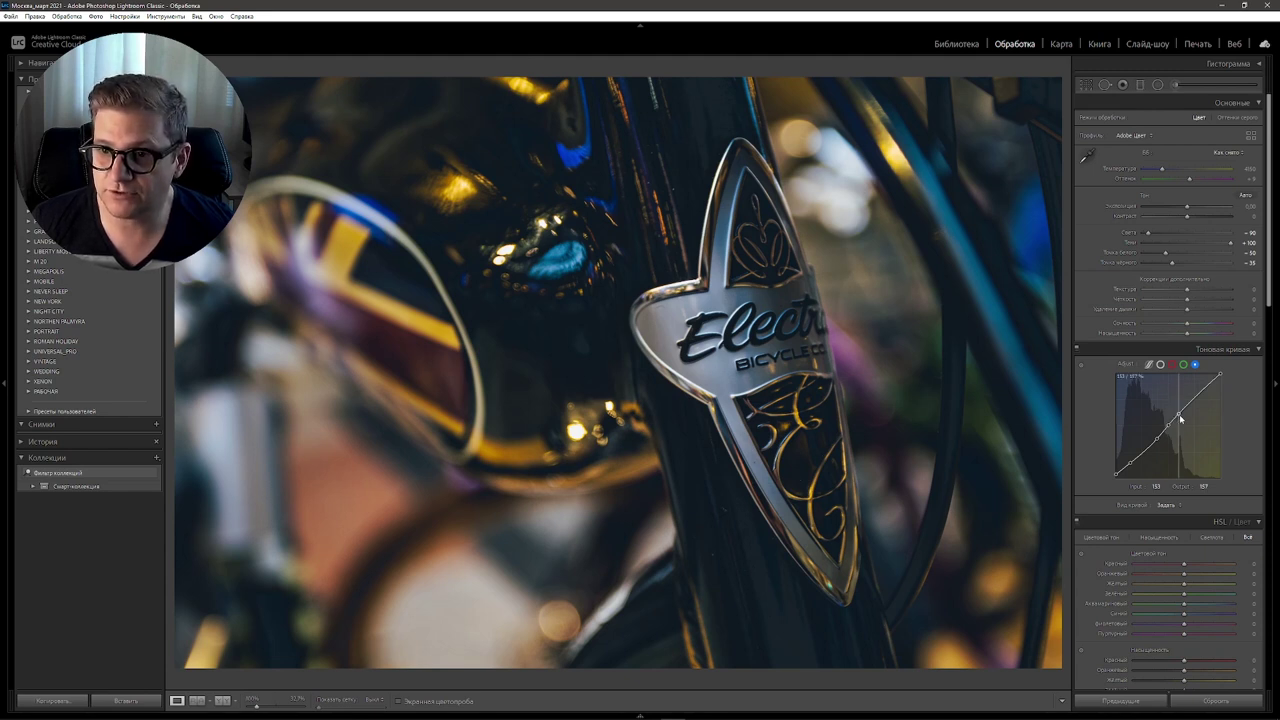
{"action": "left_click_drag", "start_coordinate": [1179, 415], "coordinate": [1181, 421]}
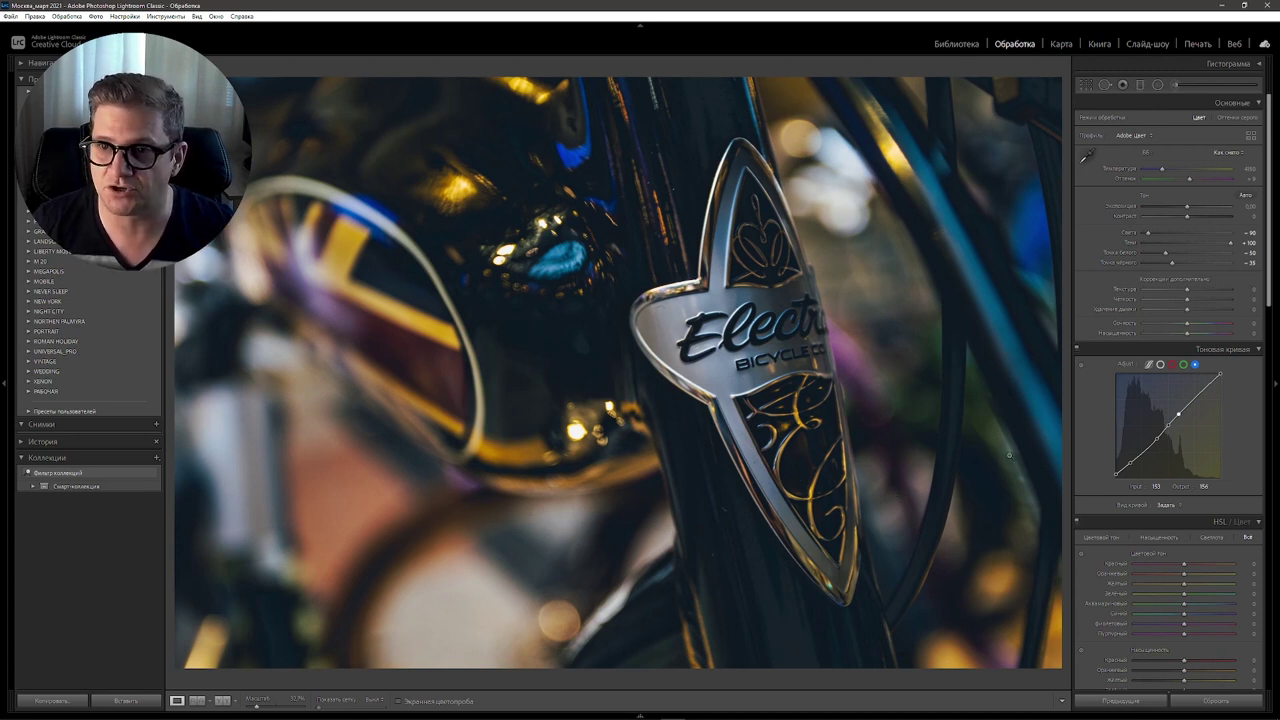
{"action": "left_click_drag", "start_coordinate": [1187, 216], "coordinate": [1171, 217]}
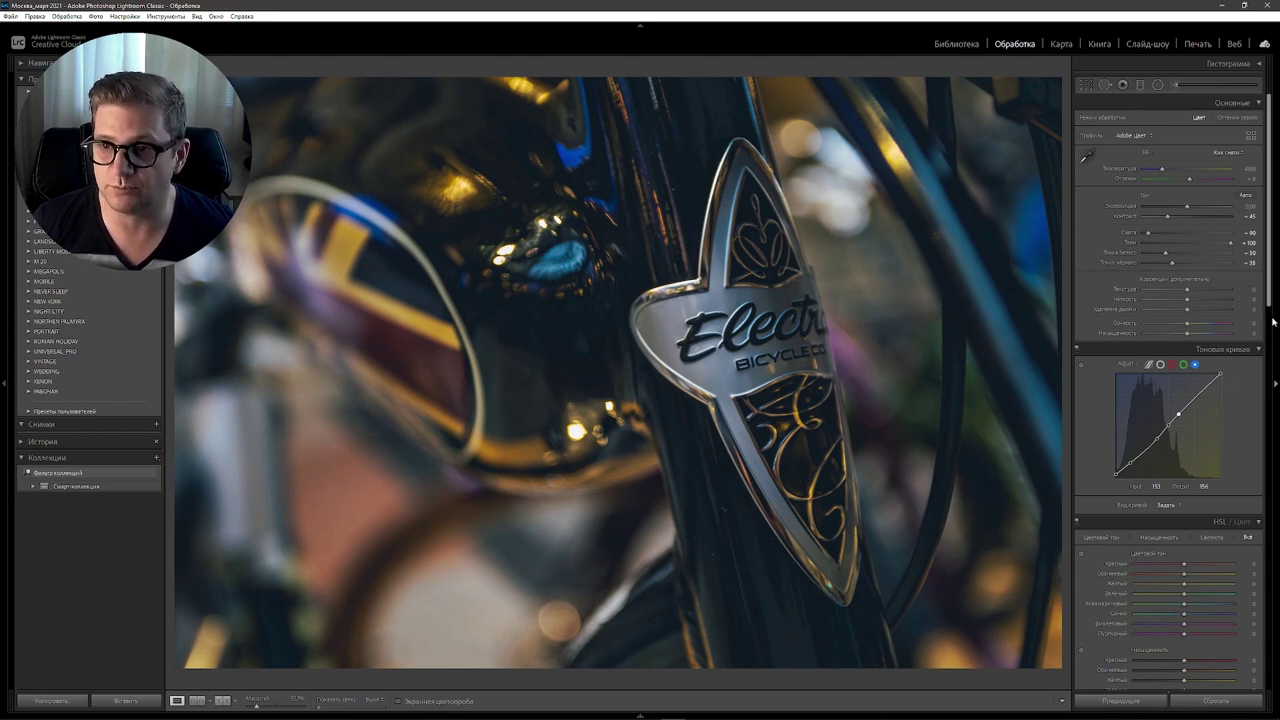
Step: Collapse the Tone Curve panel and enter Texture 20 and Clarity 10
{"action": "left_click", "coordinate": [1259, 350]}
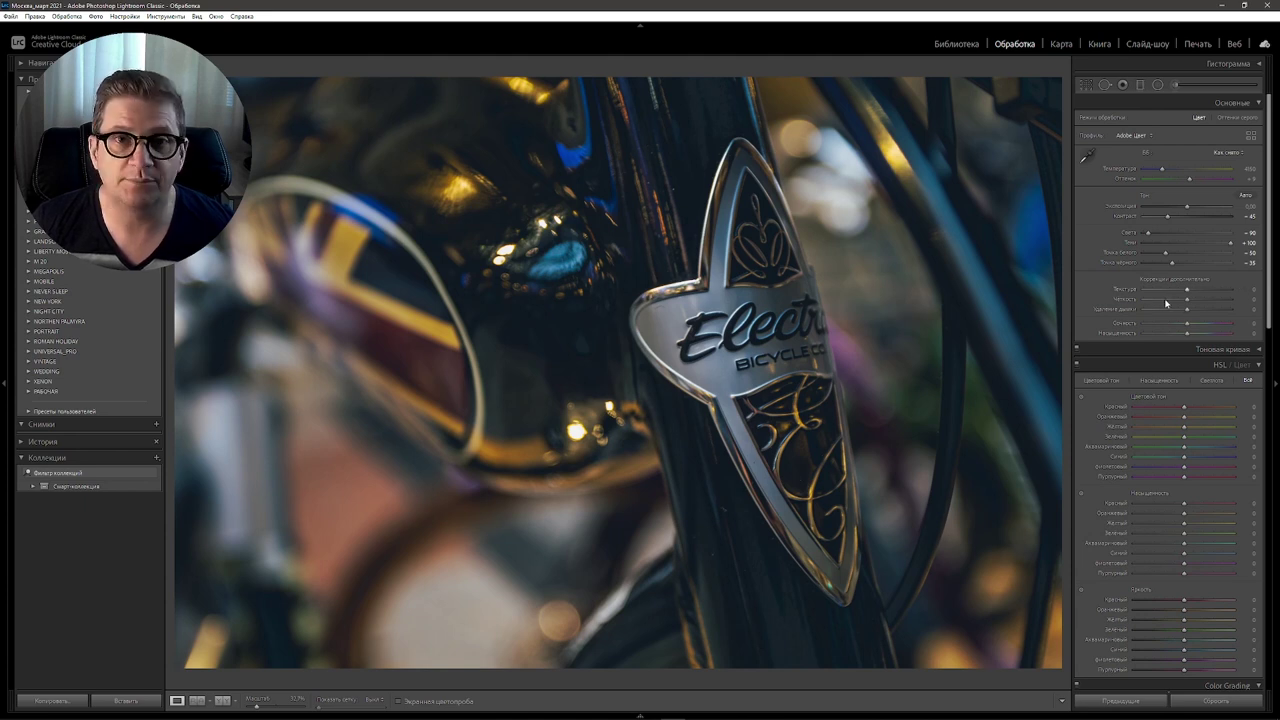
{"action": "left_click", "coordinate": [1252, 290]}
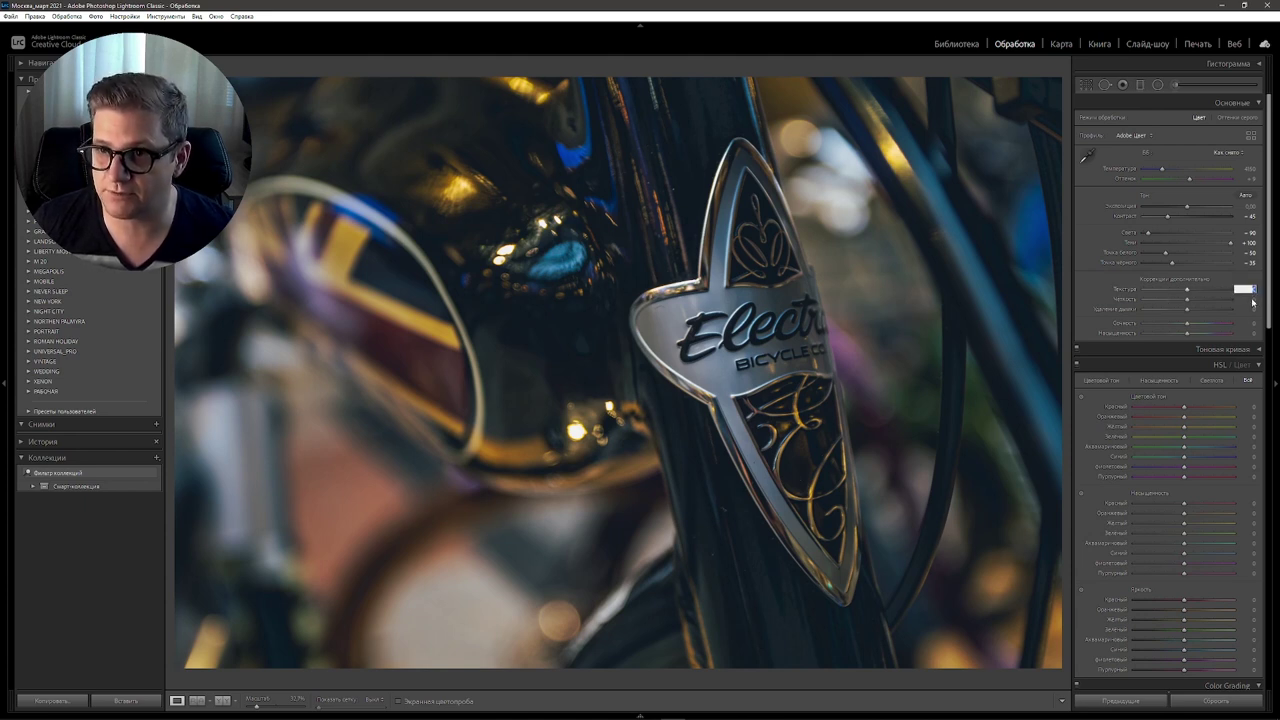
{"action": "type", "text": "20"}
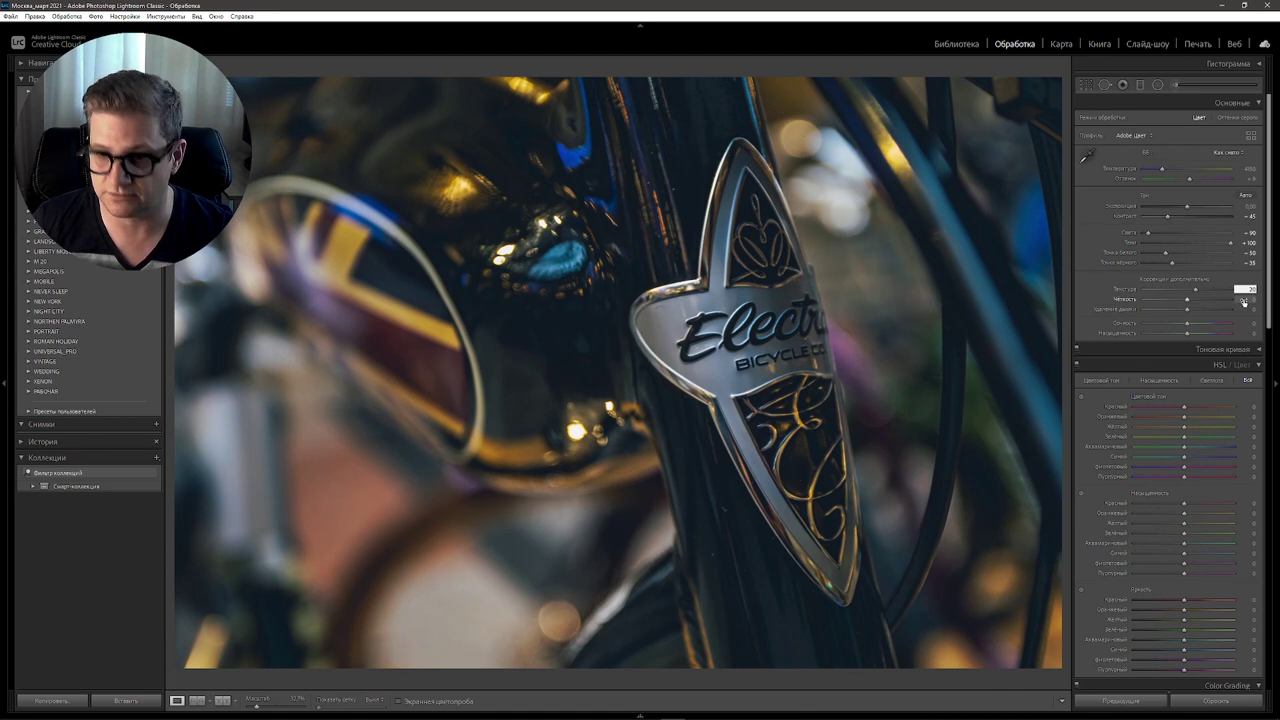
{"action": "left_click", "coordinate": [1245, 299]}
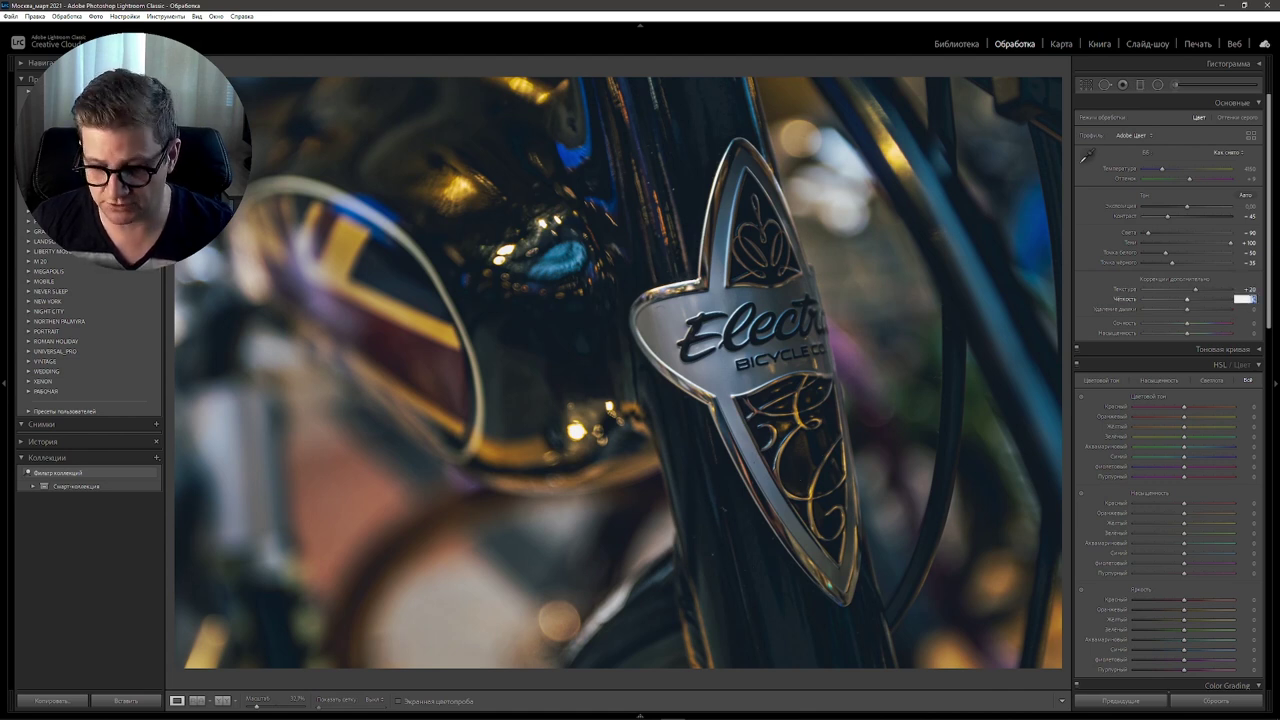
{"action": "type", "text": "10"}
{"action": "key", "text": "Return"}
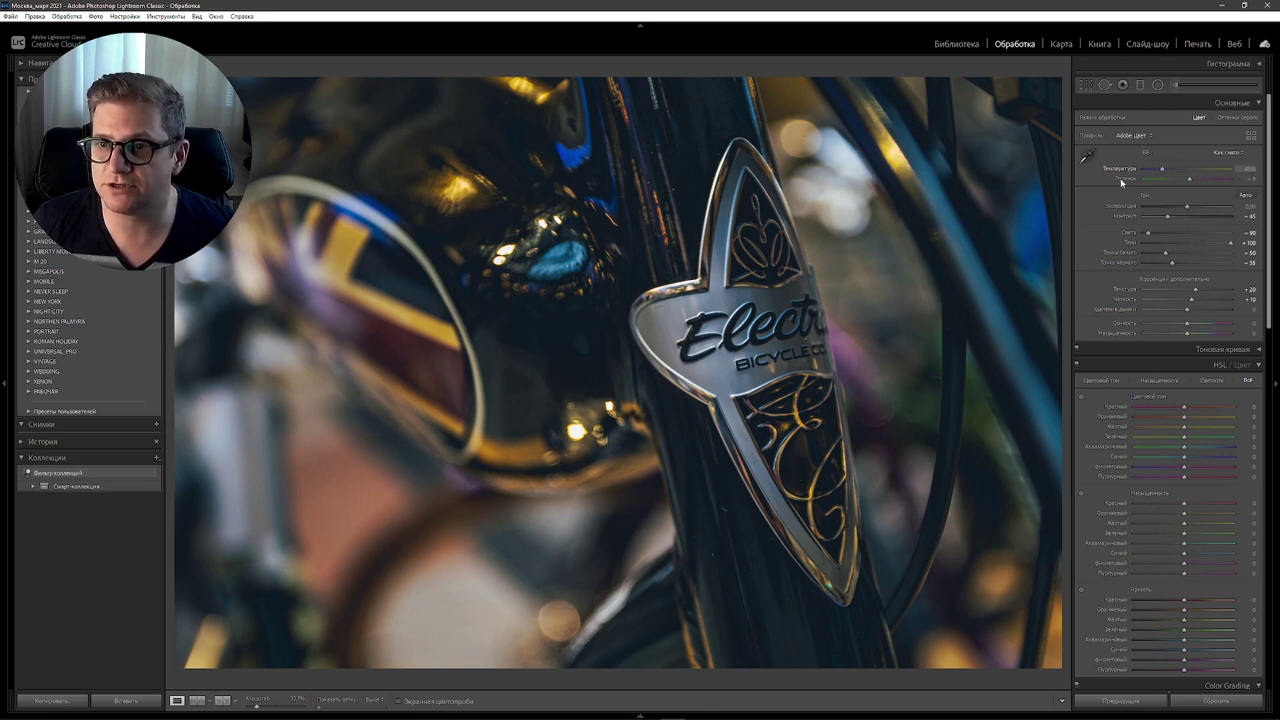
Step: Nudge the white balance temperature up to about 4058 K
{"action": "left_click_drag", "start_coordinate": [1162, 170], "coordinate": [1160, 169]}
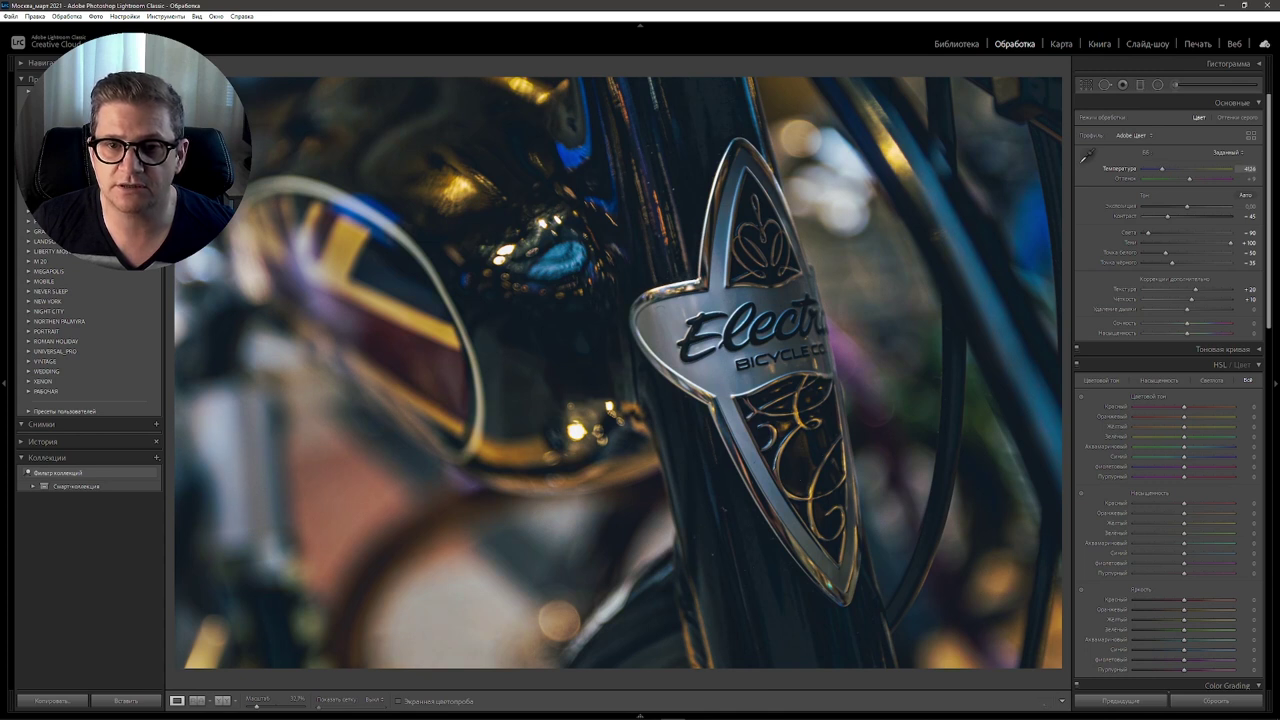
{"action": "left_click_drag", "start_coordinate": [1162, 169], "coordinate": [1163, 169]}
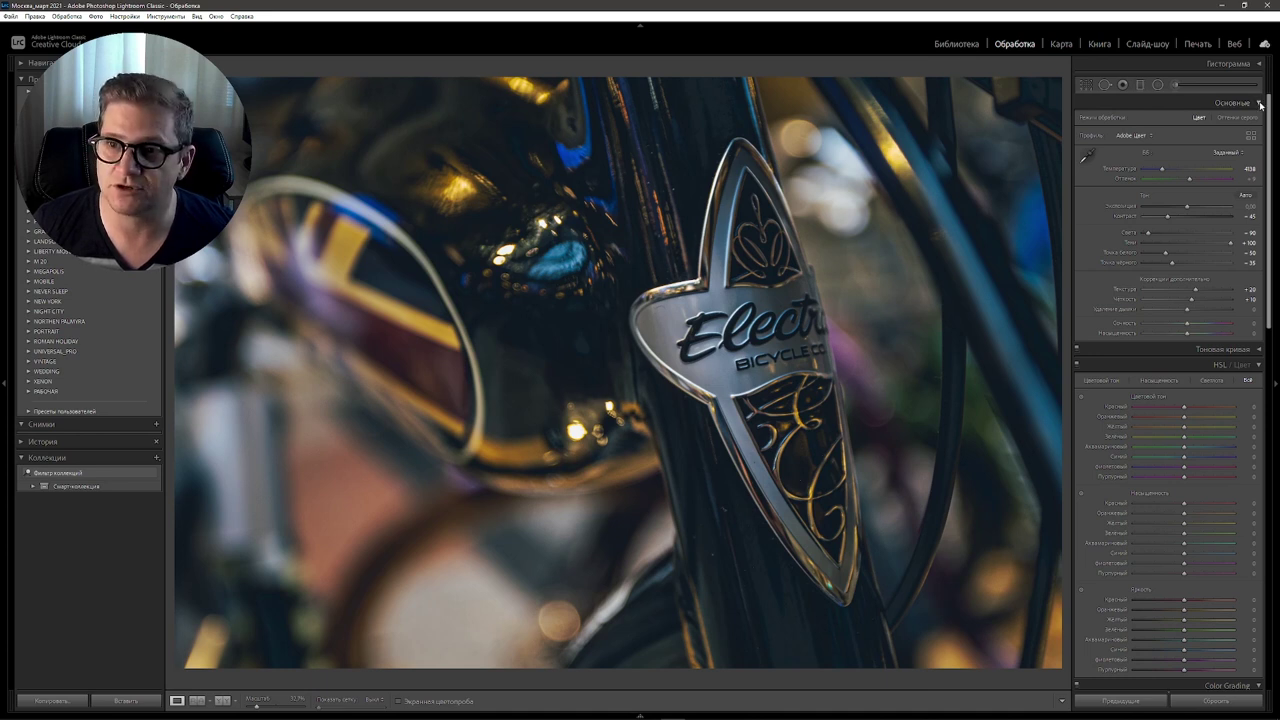
Step: Set HSL hue shifts to red +20, orange -25 and yellow -50
{"action": "left_click", "coordinate": [1260, 104]}
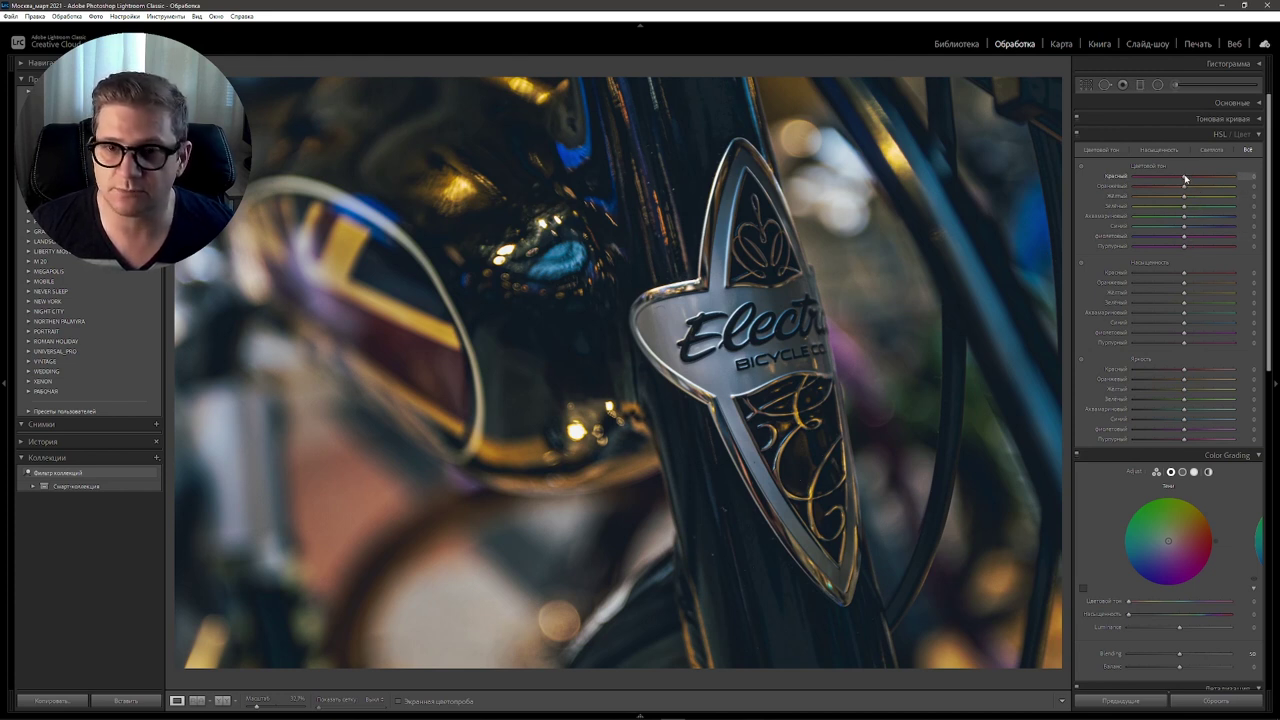
{"action": "left_click_drag", "start_coordinate": [1185, 178], "coordinate": [1193, 176]}
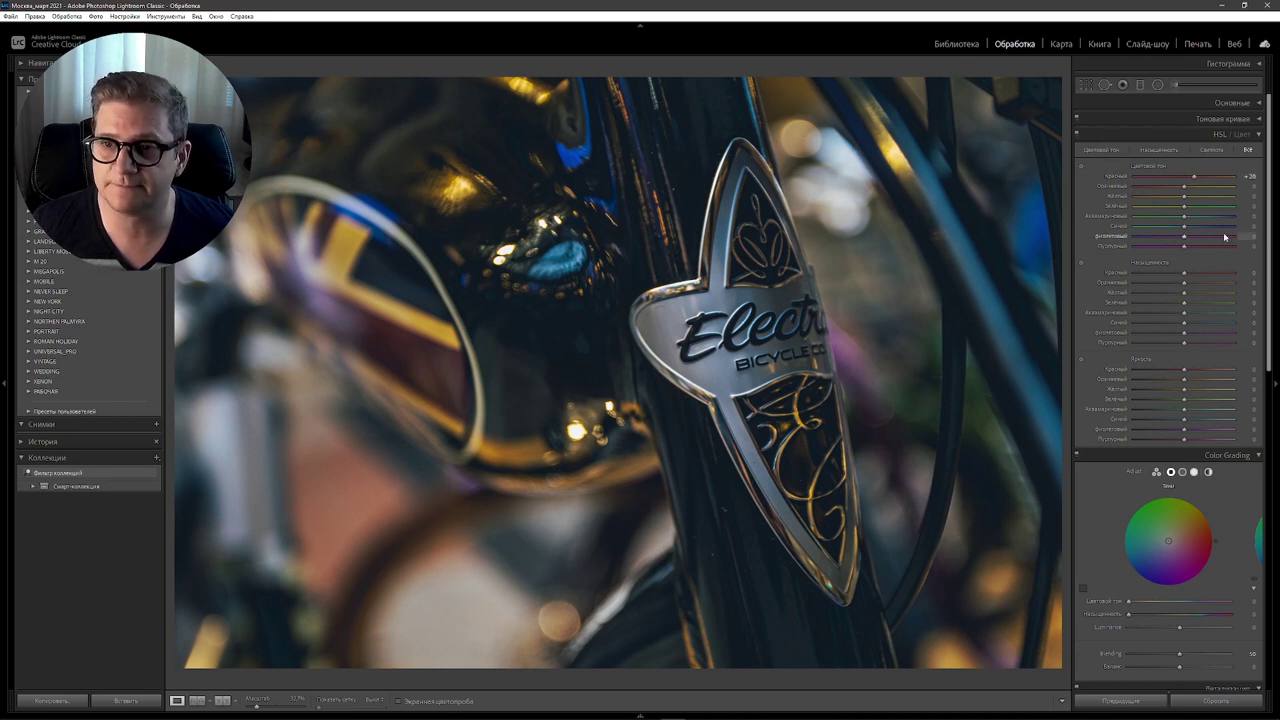
{"action": "left_click_drag", "start_coordinate": [1185, 188], "coordinate": [1167, 188]}
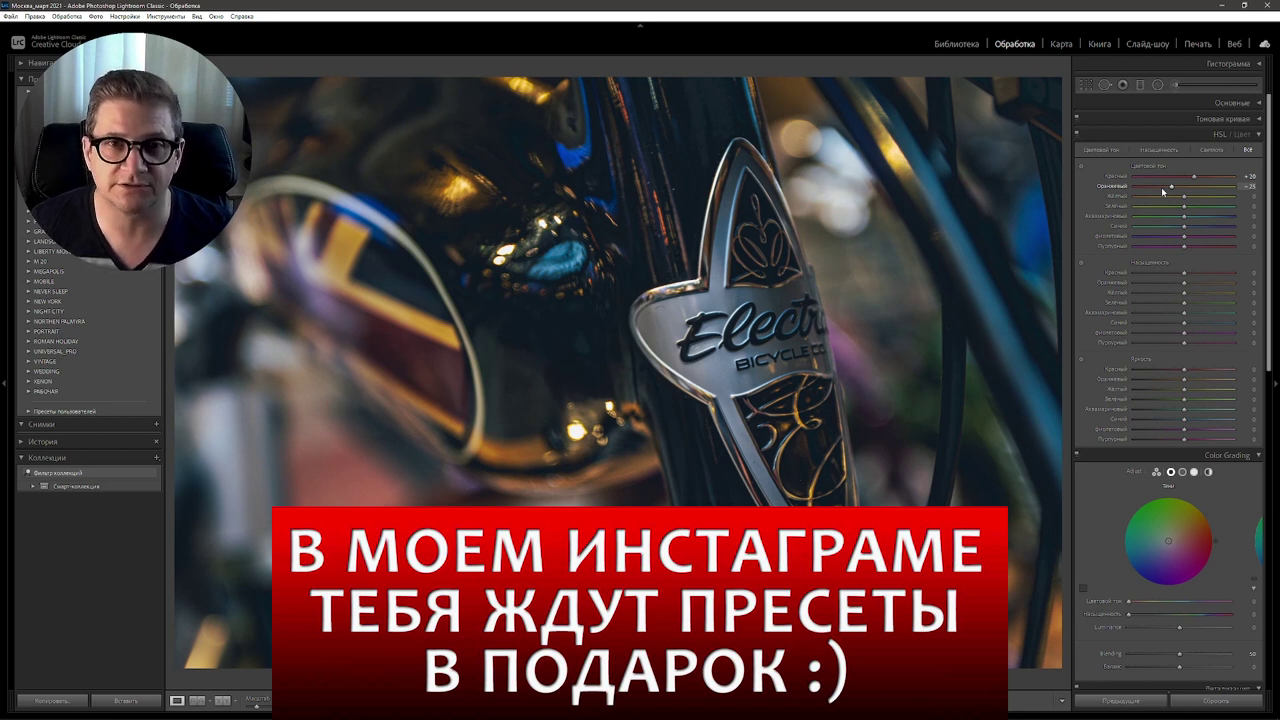
{"action": "left_click_drag", "start_coordinate": [1189, 201], "coordinate": [1185, 196]}
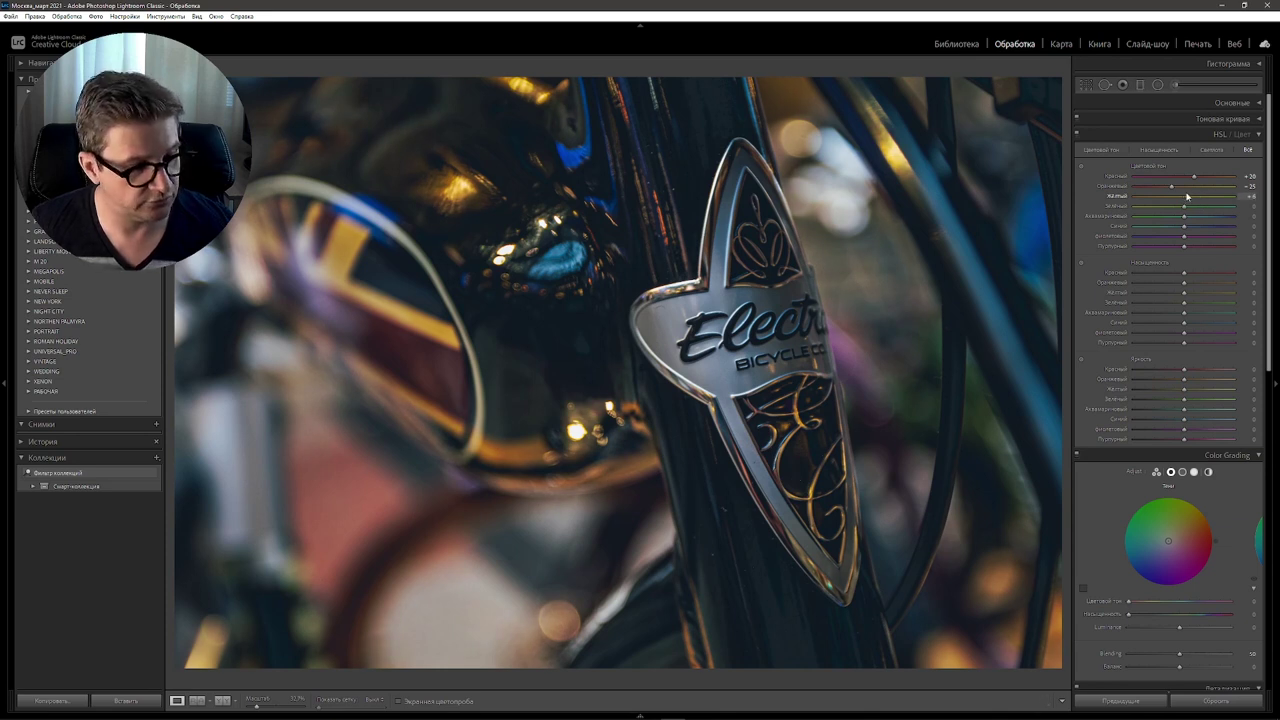
{"action": "left_click_drag", "start_coordinate": [1185, 196], "coordinate": [1179, 196]}
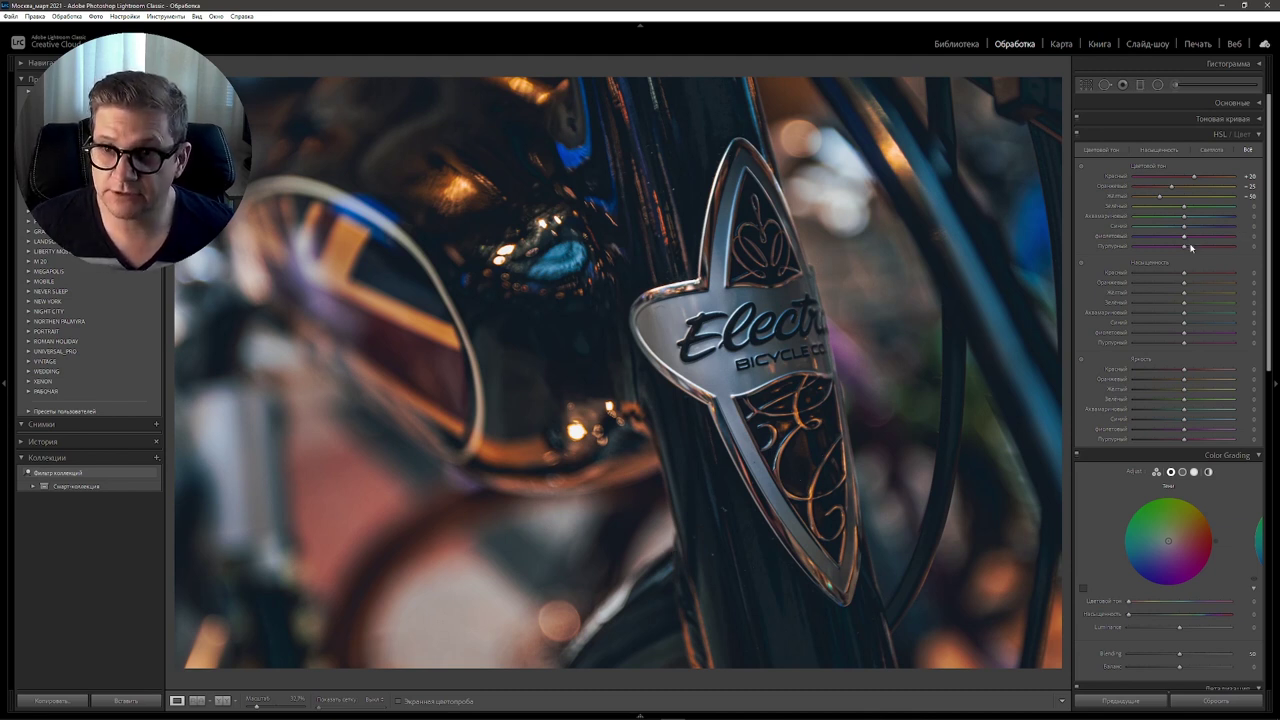
Step: Set green hue to +20, green saturation to -95 and aqua hue to +20
{"action": "mouse_move", "coordinate": [1184, 206]}
{"action": "left_mouse_down"}
{"action": "mouse_move", "coordinate": [1121, 210]}
{"action": "mouse_move", "coordinate": [1190, 216]}
{"action": "left_mouse_up"}
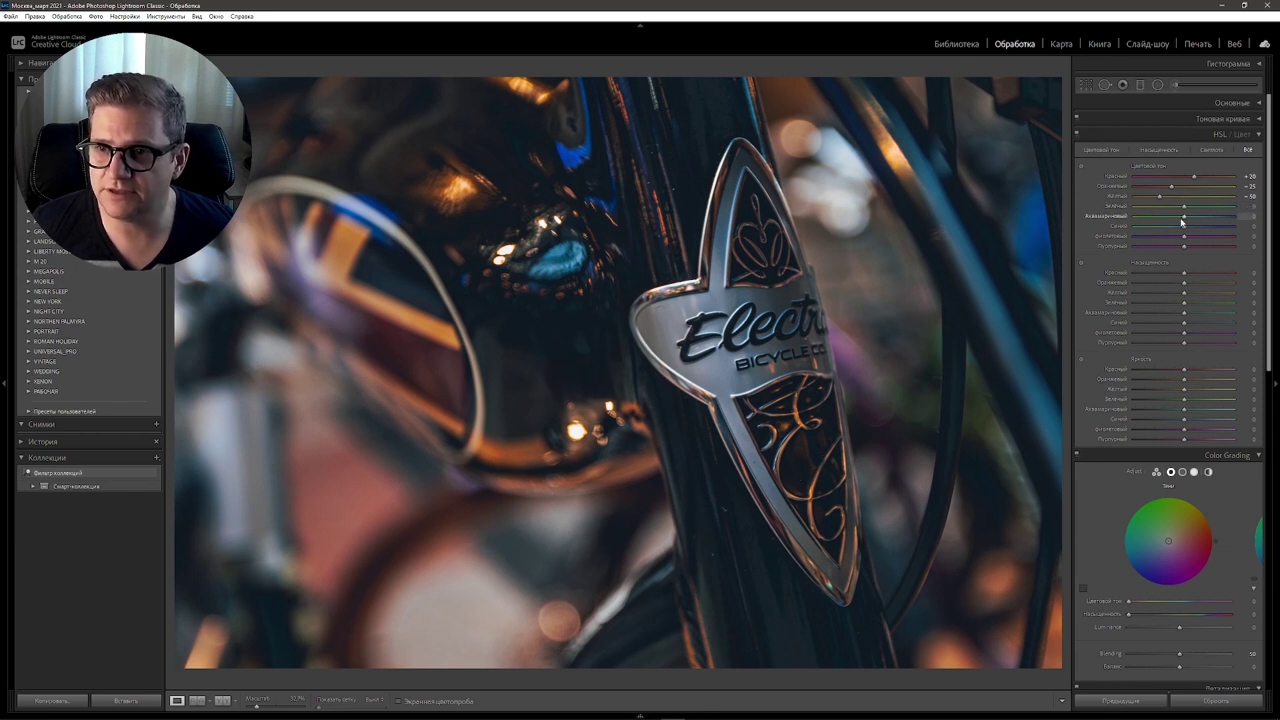
{"action": "left_click_drag", "start_coordinate": [1178, 208], "coordinate": [1193, 206]}
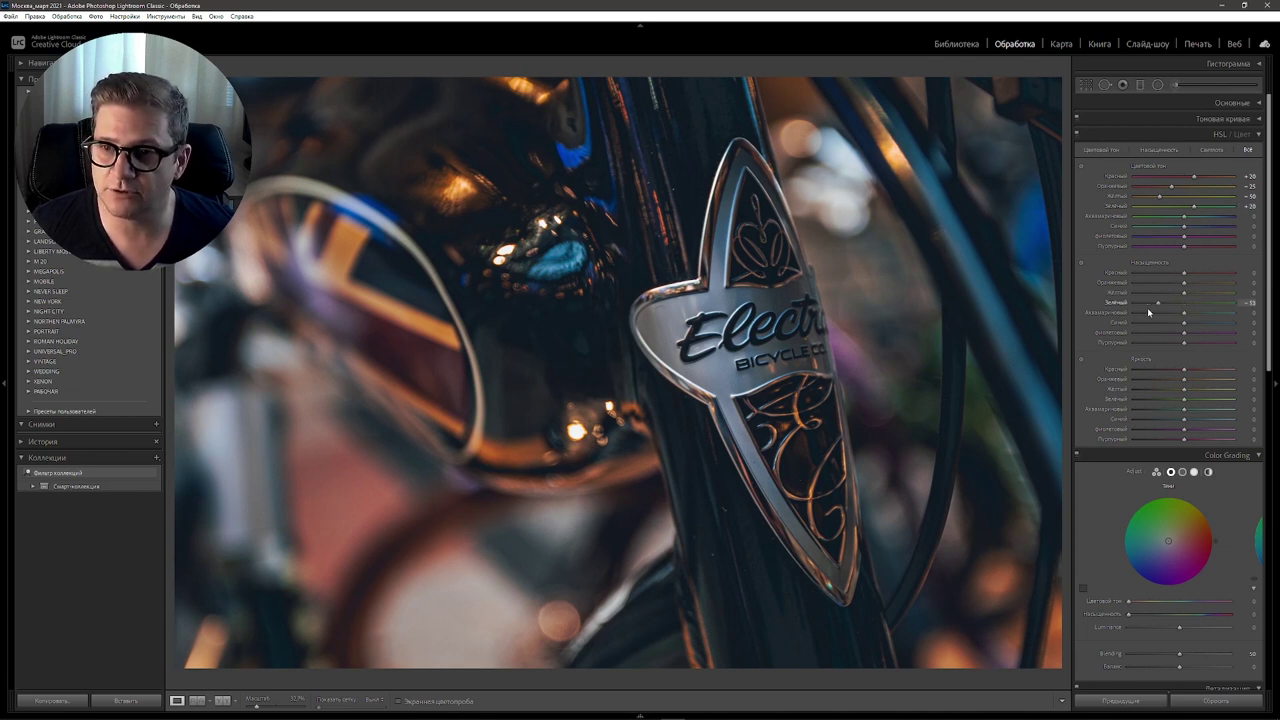
{"action": "left_click_drag", "start_coordinate": [1135, 302], "coordinate": [1136, 302]}
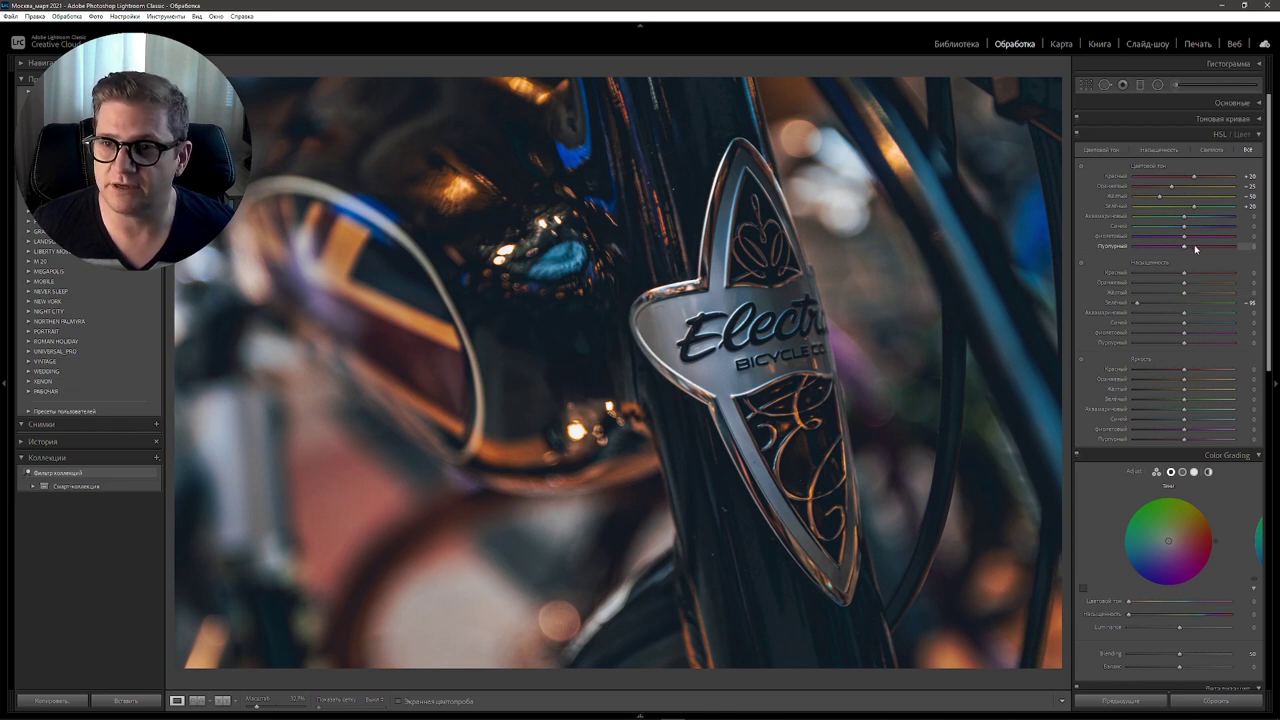
{"action": "mouse_move", "coordinate": [1184, 216]}
{"action": "left_mouse_down"}
{"action": "mouse_move", "coordinate": [1154, 219]}
{"action": "mouse_move", "coordinate": [1191, 227]}
{"action": "left_mouse_up"}
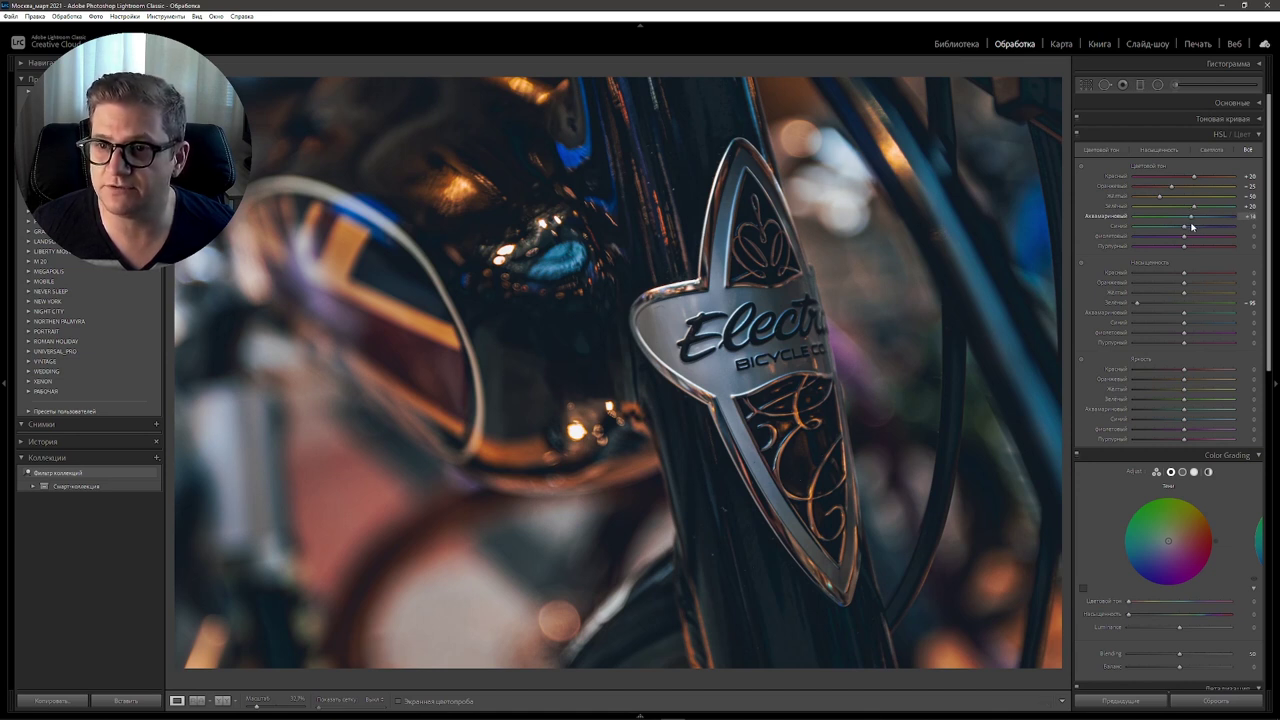
{"action": "left_click_drag", "start_coordinate": [1191, 227], "coordinate": [1194, 227]}
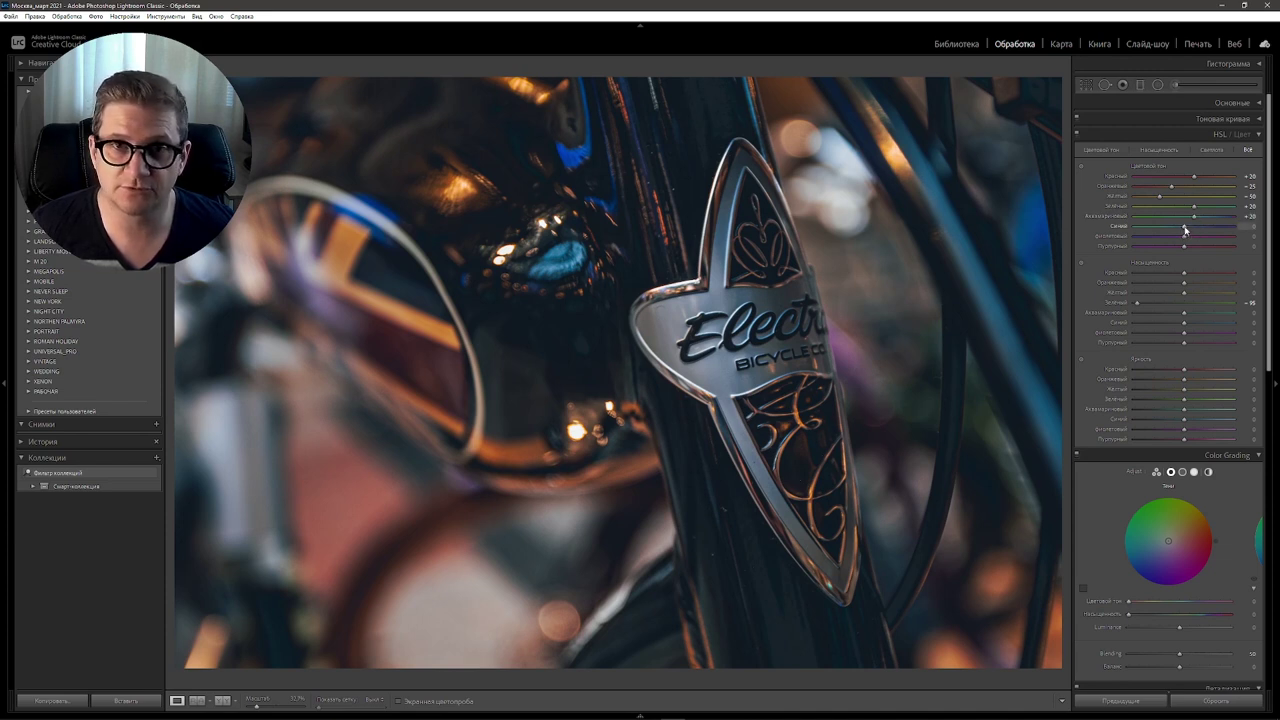
Step: Set blue hue to -15, purple hue to -65 and magenta hue to +30
{"action": "mouse_move", "coordinate": [1185, 227]}
{"action": "left_mouse_down"}
{"action": "mouse_move", "coordinate": [1132, 236]}
{"action": "mouse_move", "coordinate": [1182, 237]}
{"action": "left_mouse_up"}
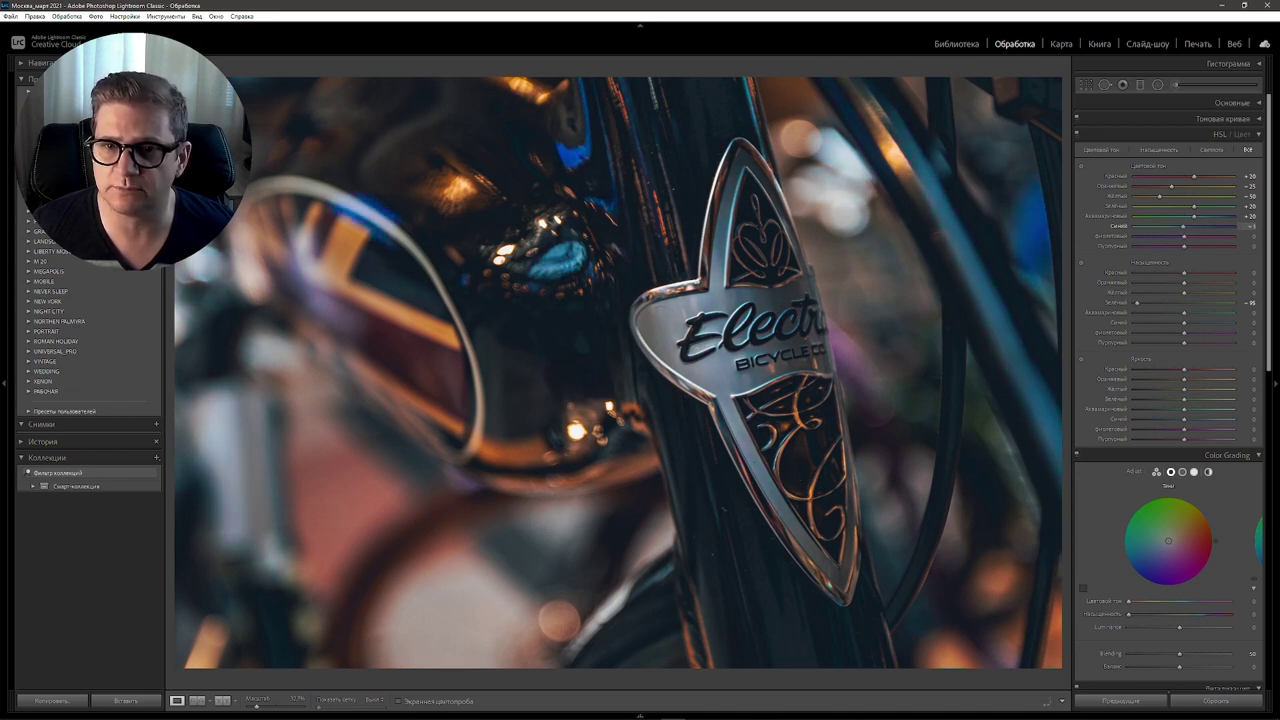
{"action": "key", "text": "Down"}
{"action": "key", "text": "Down"}
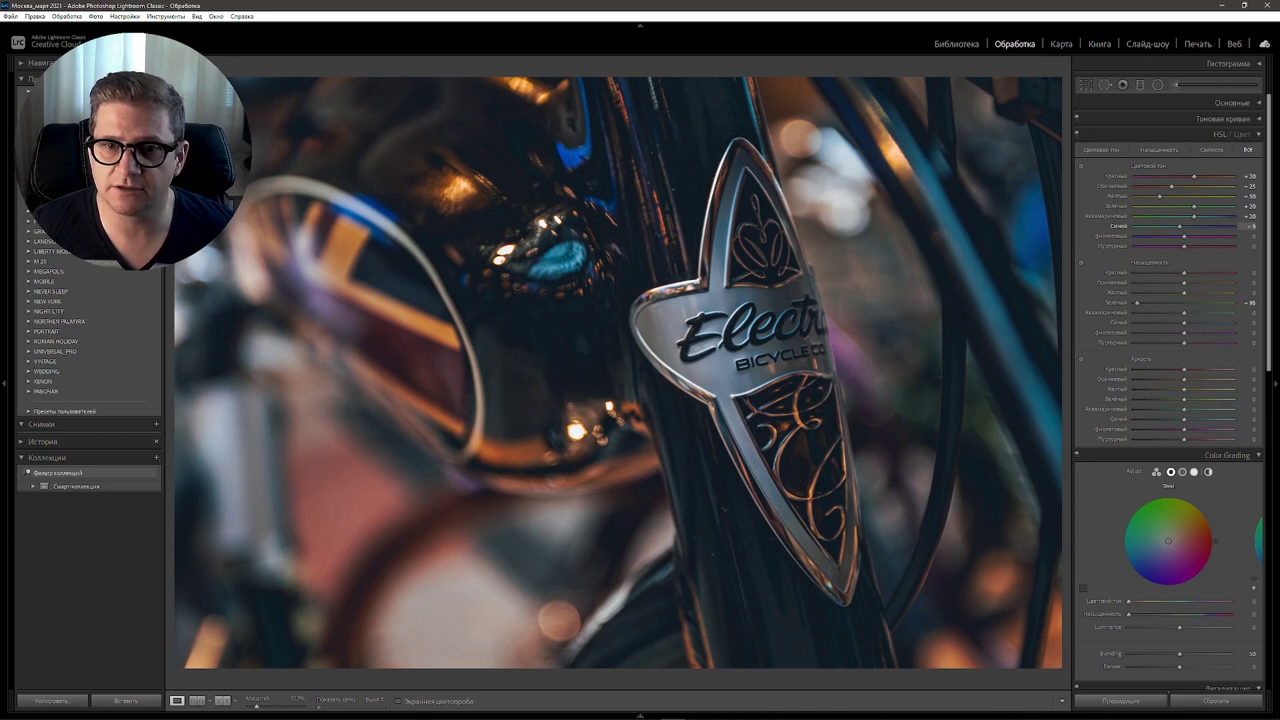
{"action": "key", "text": "Down"}
{"action": "key", "text": "Down"}
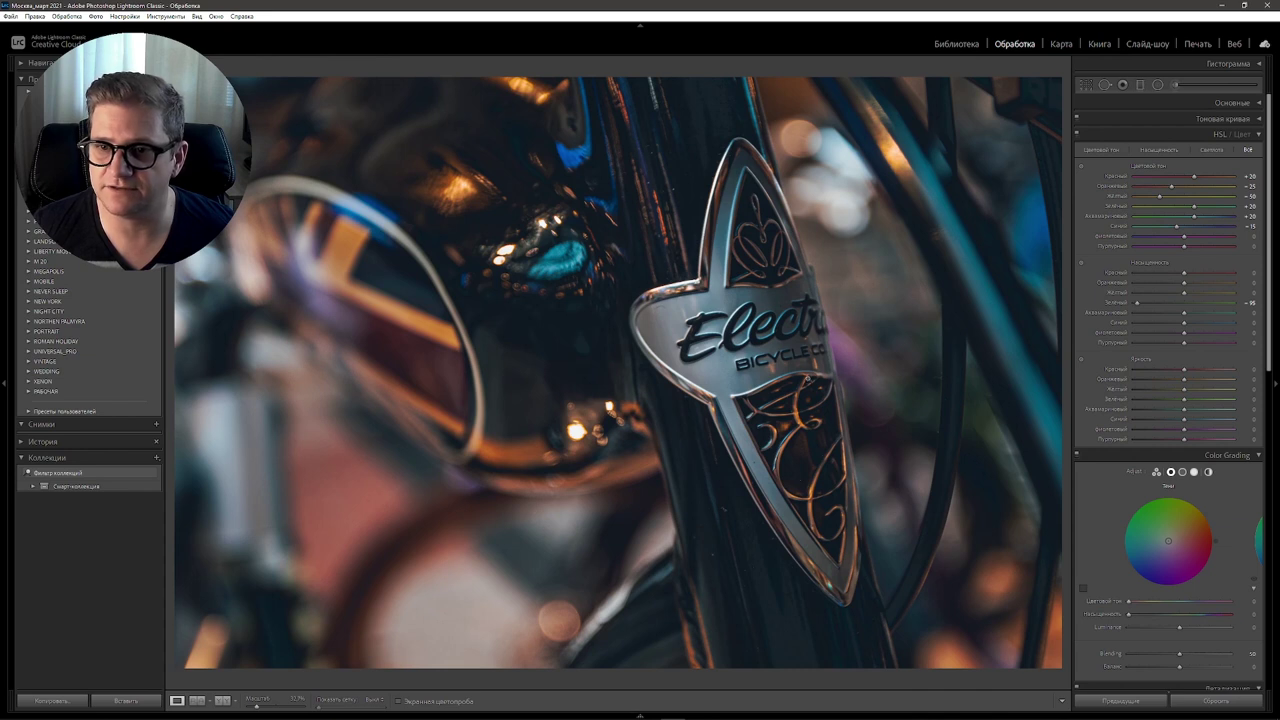
{"action": "left_click_drag", "start_coordinate": [1184, 236], "coordinate": [1168, 238]}
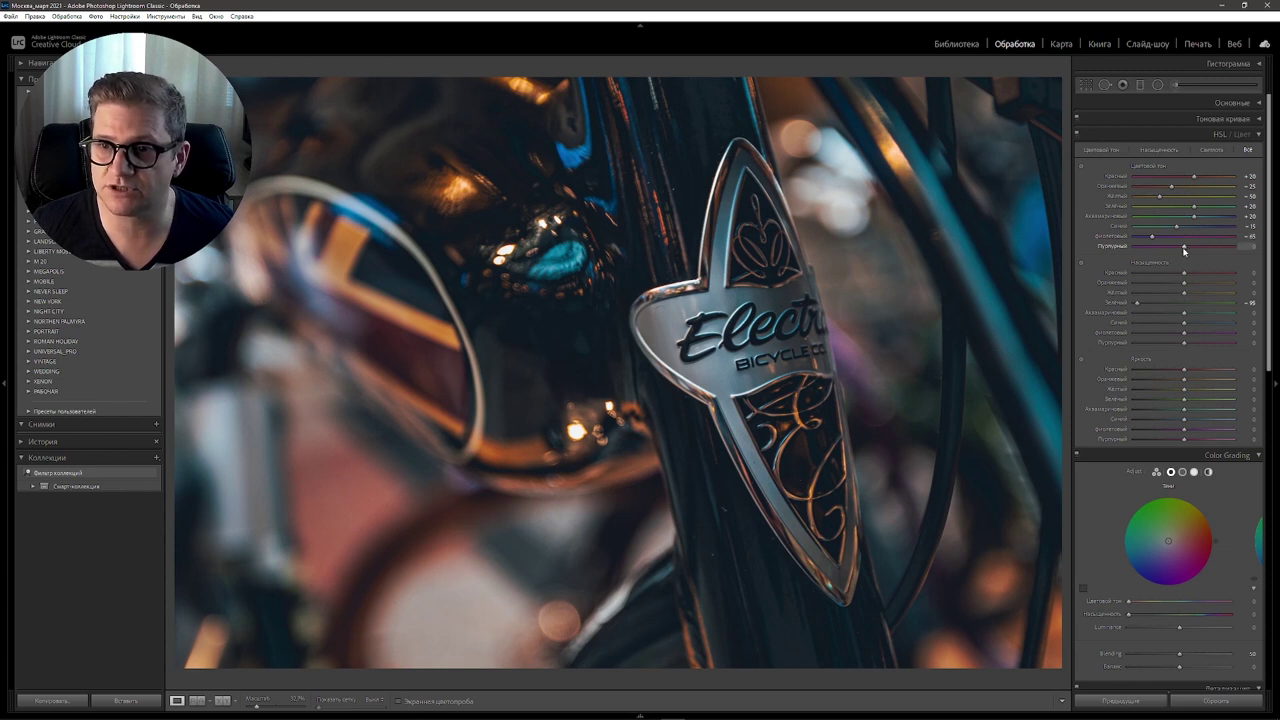
{"action": "left_click_drag", "start_coordinate": [1184, 247], "coordinate": [1223, 249]}
{"action": "left_click", "coordinate": [1226, 250]}
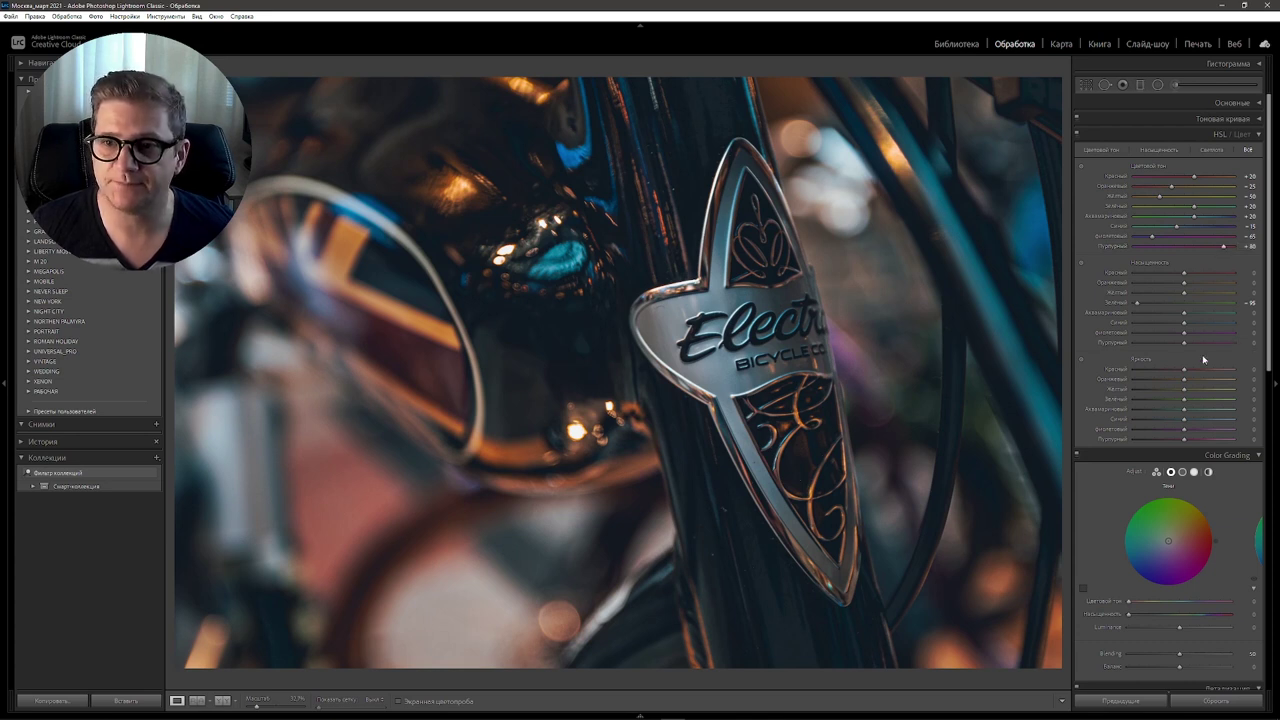
Step: Cut HSL saturation: red -40, orange -30, yellow and aqua lowered, purple -70, magenta -55
{"action": "mouse_move", "coordinate": [1184, 273]}
{"action": "left_mouse_down"}
{"action": "mouse_move", "coordinate": [1134, 271]}
{"action": "mouse_move", "coordinate": [1165, 279]}
{"action": "left_mouse_up"}
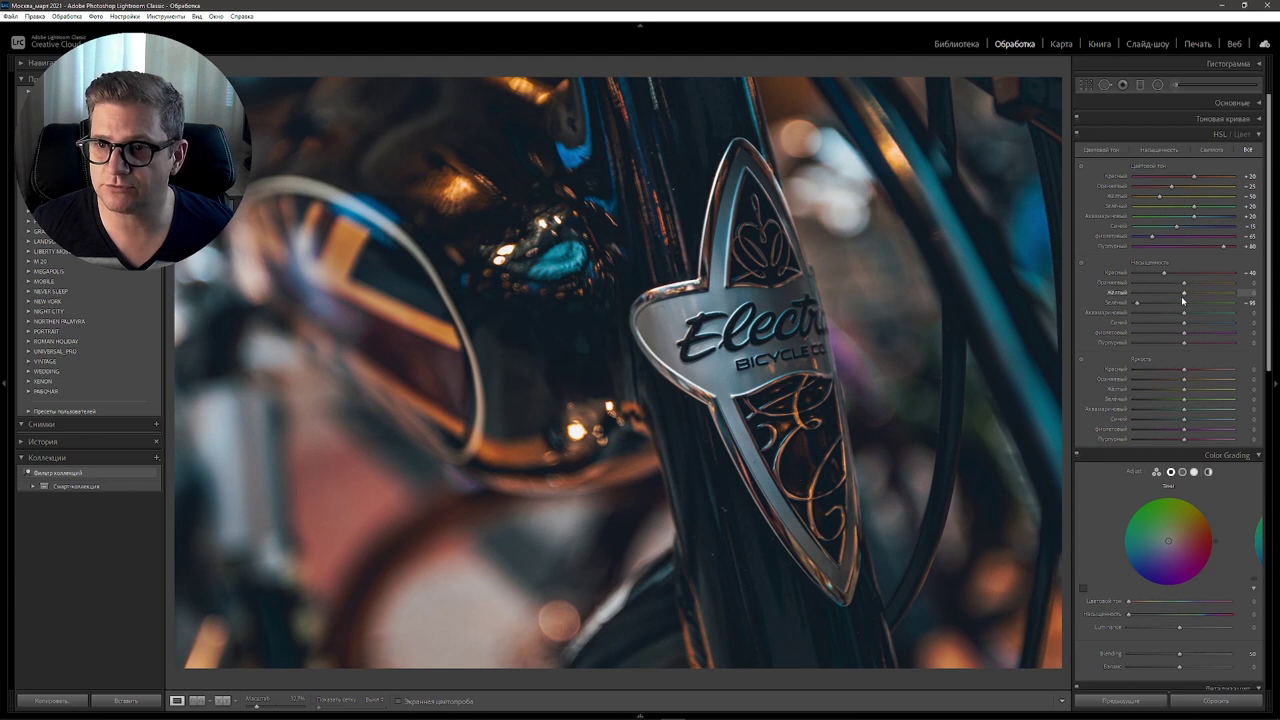
{"action": "left_click_drag", "start_coordinate": [1185, 286], "coordinate": [1170, 284]}
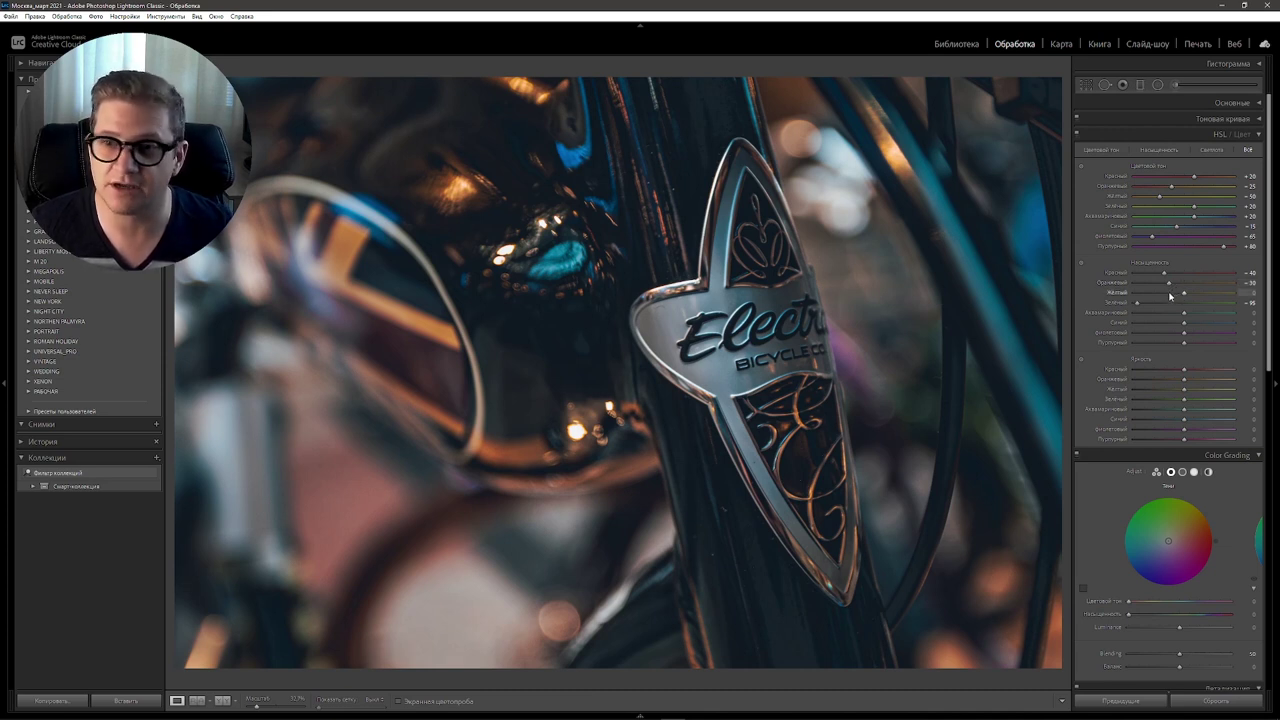
{"action": "left_click_drag", "start_coordinate": [1170, 293], "coordinate": [1147, 304]}
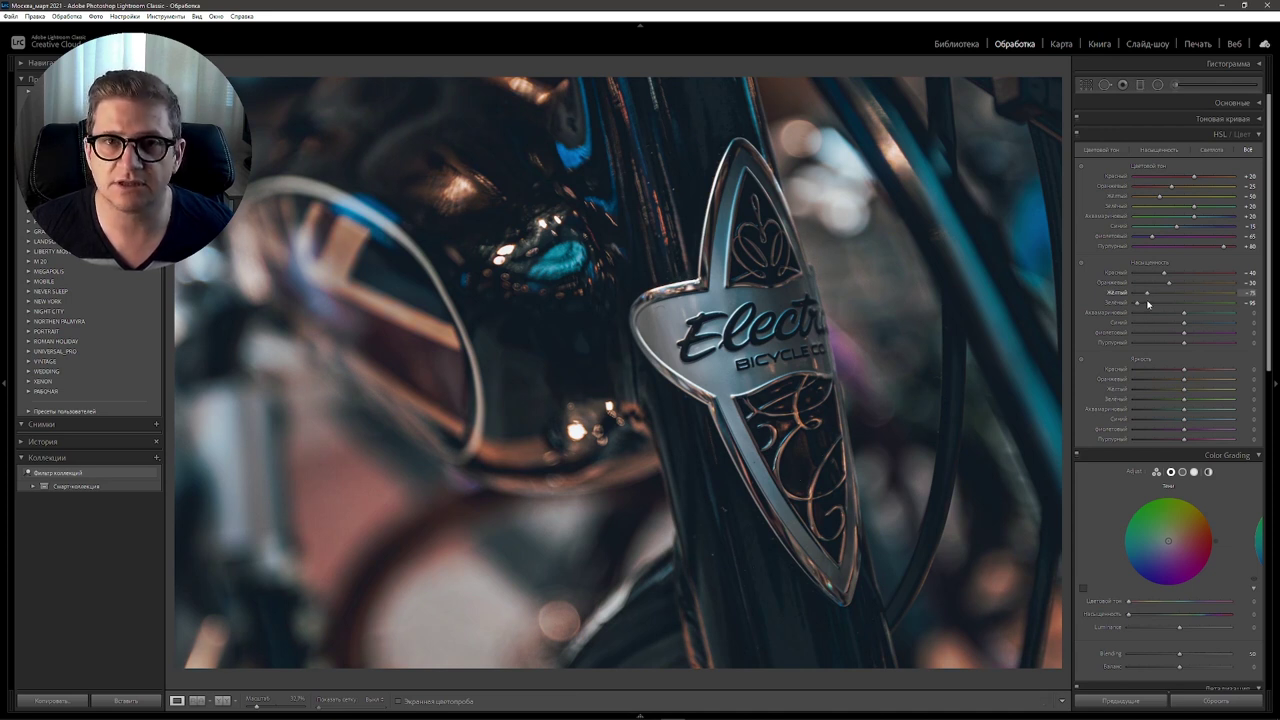
{"action": "mouse_move", "coordinate": [1184, 313]}
{"action": "left_mouse_down"}
{"action": "mouse_move", "coordinate": [1166, 315]}
{"action": "mouse_move", "coordinate": [1177, 313]}
{"action": "mouse_move", "coordinate": [1151, 344]}
{"action": "left_mouse_up"}
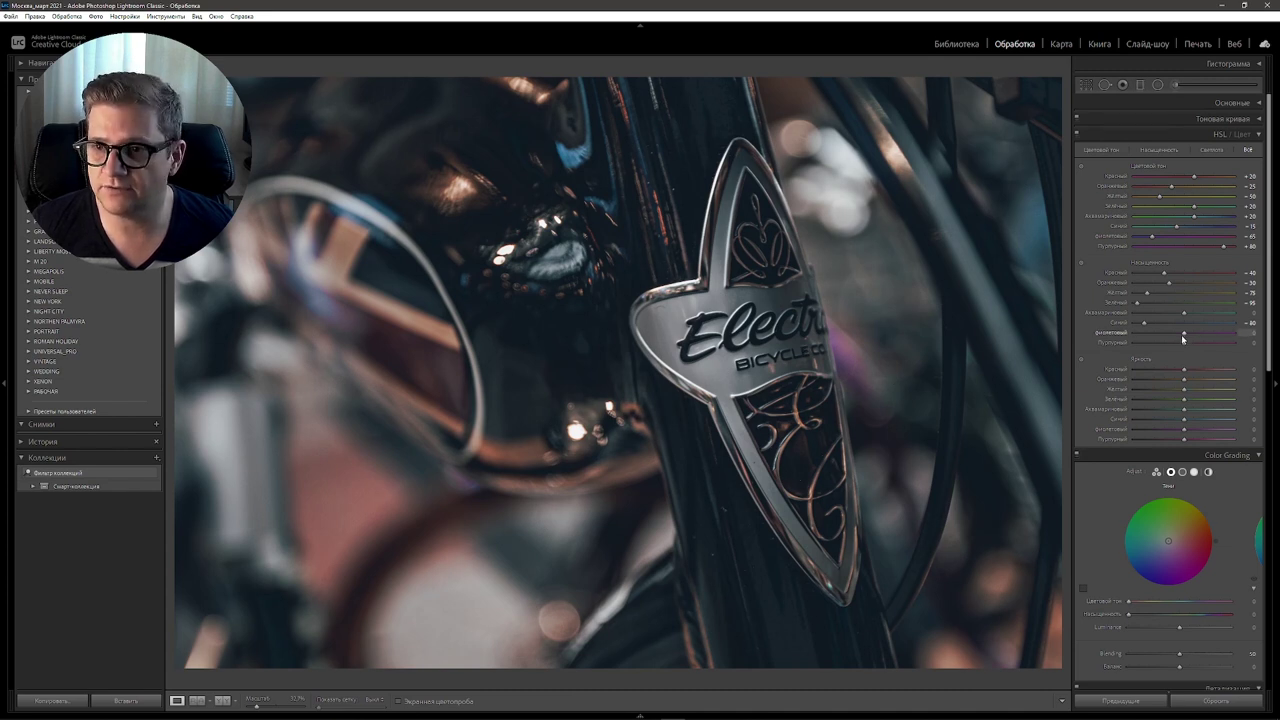
{"action": "left_click_drag", "start_coordinate": [1185, 337], "coordinate": [1149, 333]}
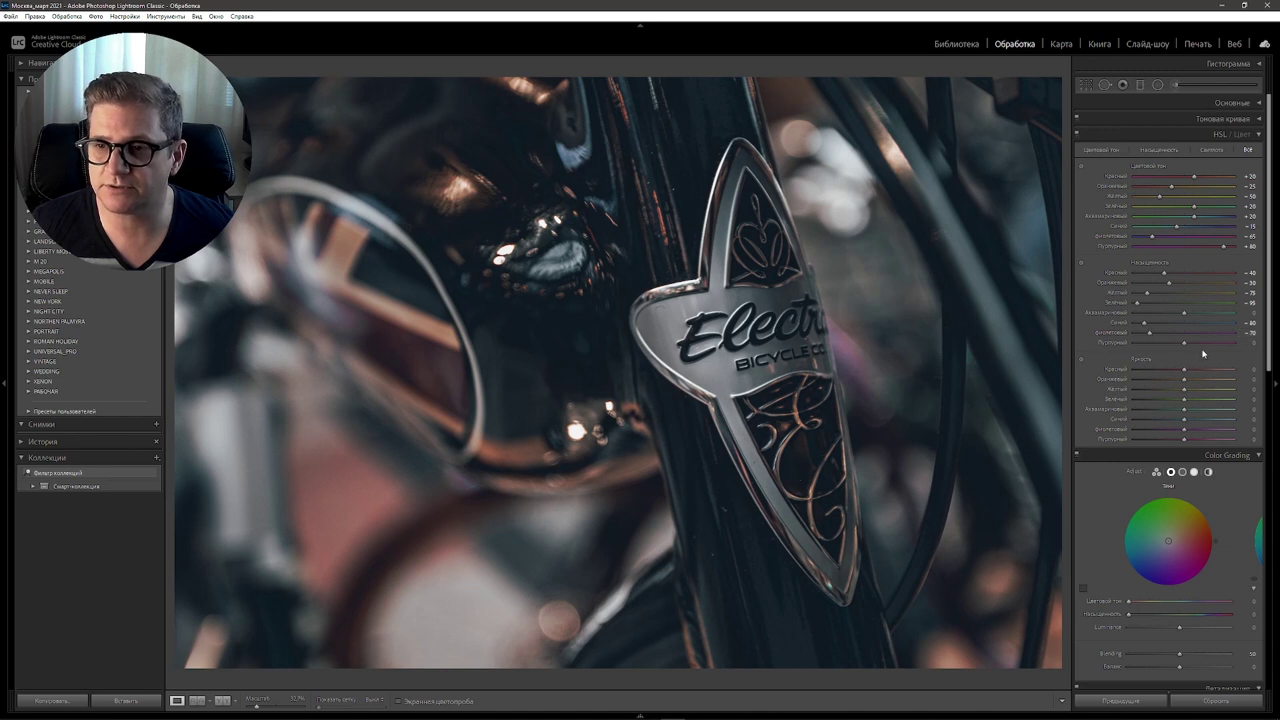
{"action": "mouse_move", "coordinate": [1185, 343]}
{"action": "left_mouse_down"}
{"action": "mouse_move", "coordinate": [1143, 343]}
{"action": "mouse_move", "coordinate": [1160, 345]}
{"action": "left_mouse_up"}
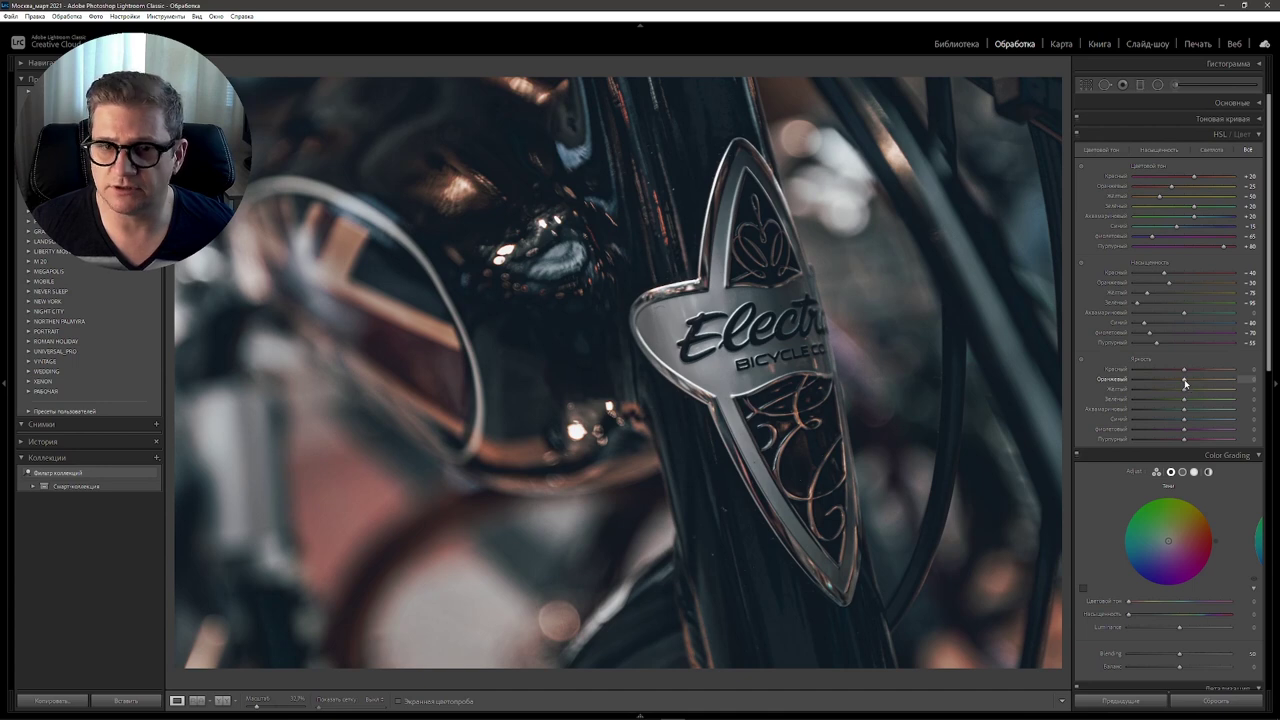
Step: Raise orange luminance to +10
{"action": "mouse_move", "coordinate": [1187, 381]}
{"action": "left_mouse_down"}
{"action": "mouse_move", "coordinate": [1199, 381]}
{"action": "mouse_move", "coordinate": [1196, 401]}
{"action": "mouse_move", "coordinate": [1188, 379]}
{"action": "mouse_move", "coordinate": [1199, 421]}
{"action": "left_mouse_up"}
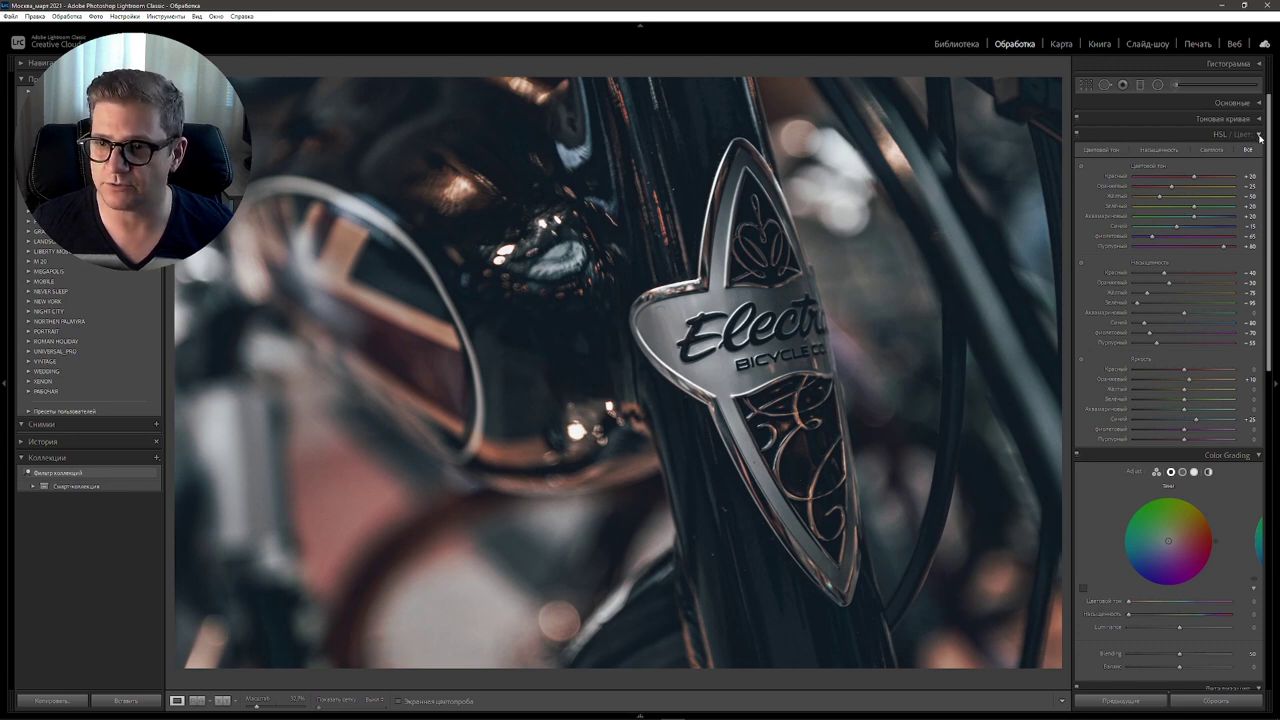
Step: Color-grade the shadows blue-teal with hue 206 and saturation 23
{"action": "left_click", "coordinate": [1259, 136]}
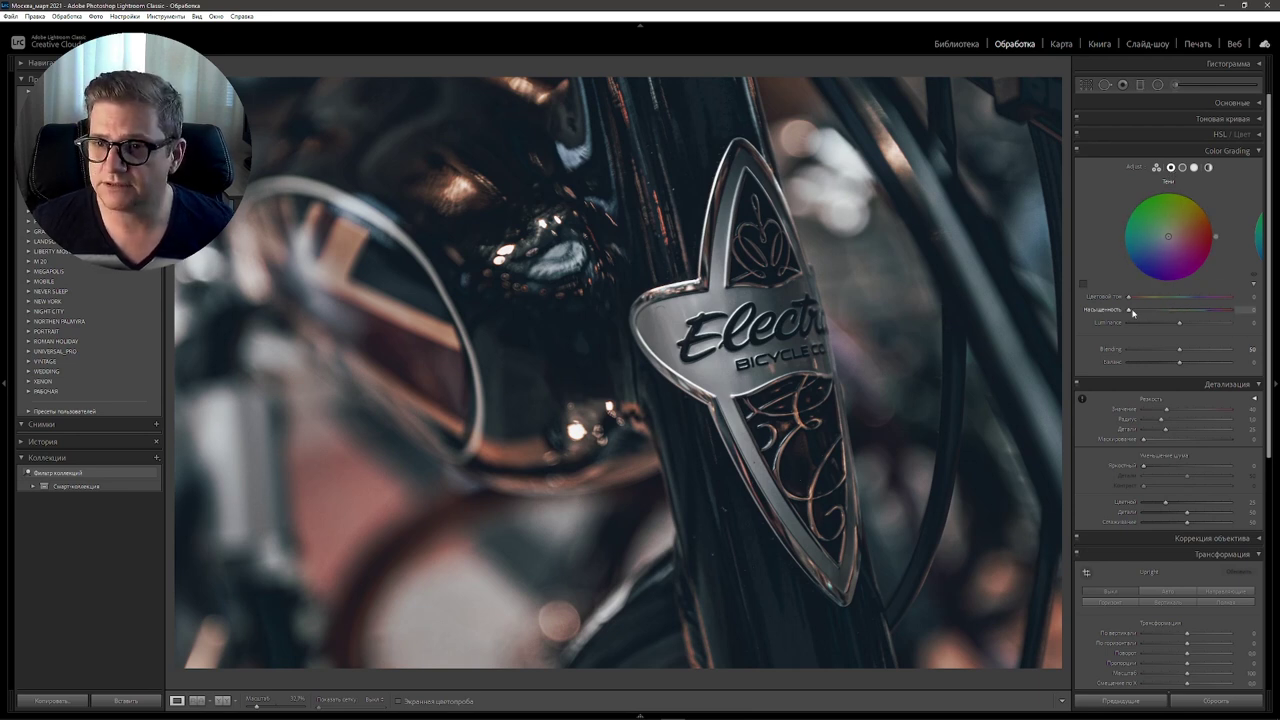
{"action": "mouse_move", "coordinate": [1129, 310]}
{"action": "left_mouse_down"}
{"action": "mouse_move", "coordinate": [1182, 318]}
{"action": "mouse_move", "coordinate": [1166, 297]}
{"action": "mouse_move", "coordinate": [1186, 293]}
{"action": "left_mouse_up"}
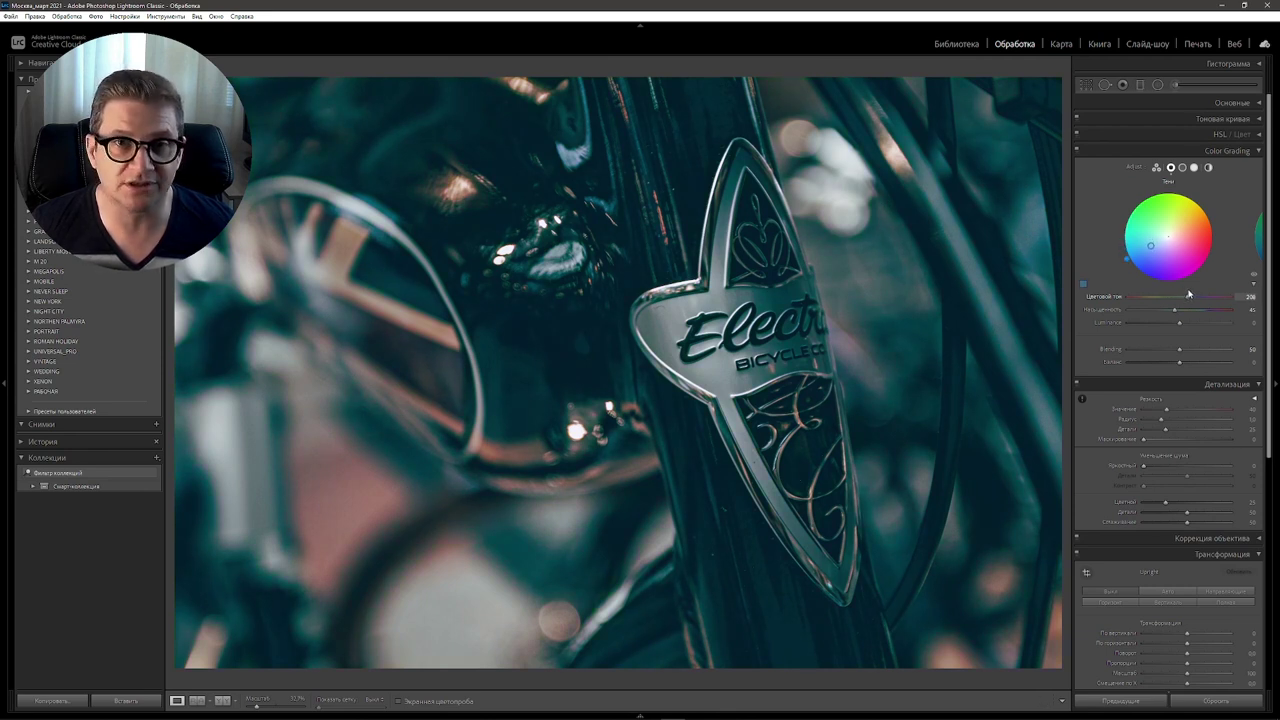
{"action": "left_click_drag", "start_coordinate": [1188, 294], "coordinate": [1189, 294]}
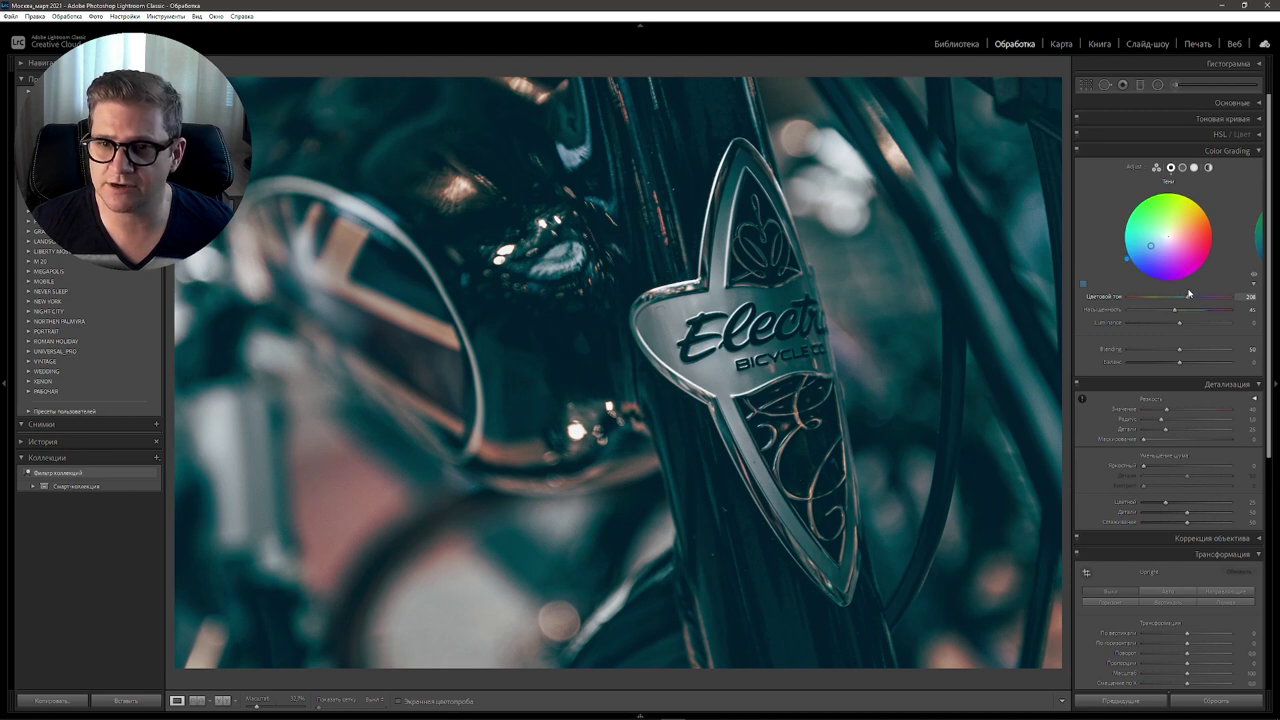
{"action": "left_click_drag", "start_coordinate": [1189, 294], "coordinate": [1188, 294]}
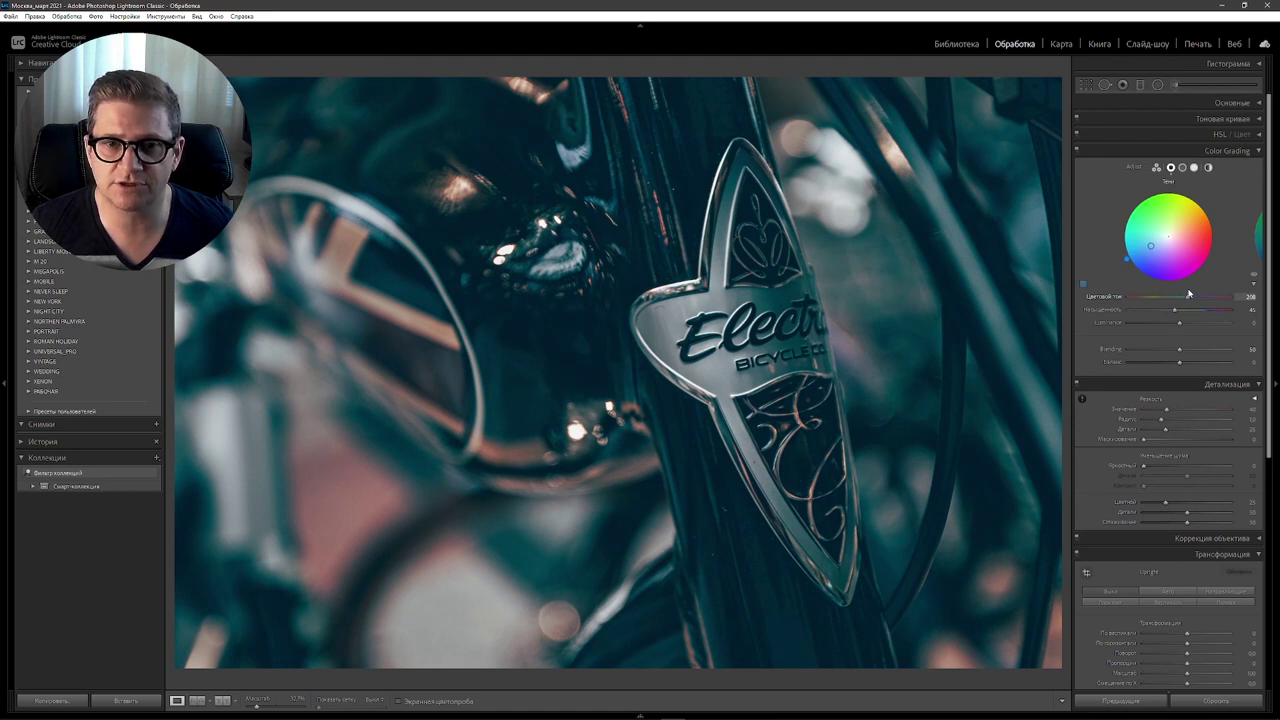
{"action": "left_click_drag", "start_coordinate": [1188, 294], "coordinate": [1187, 294]}
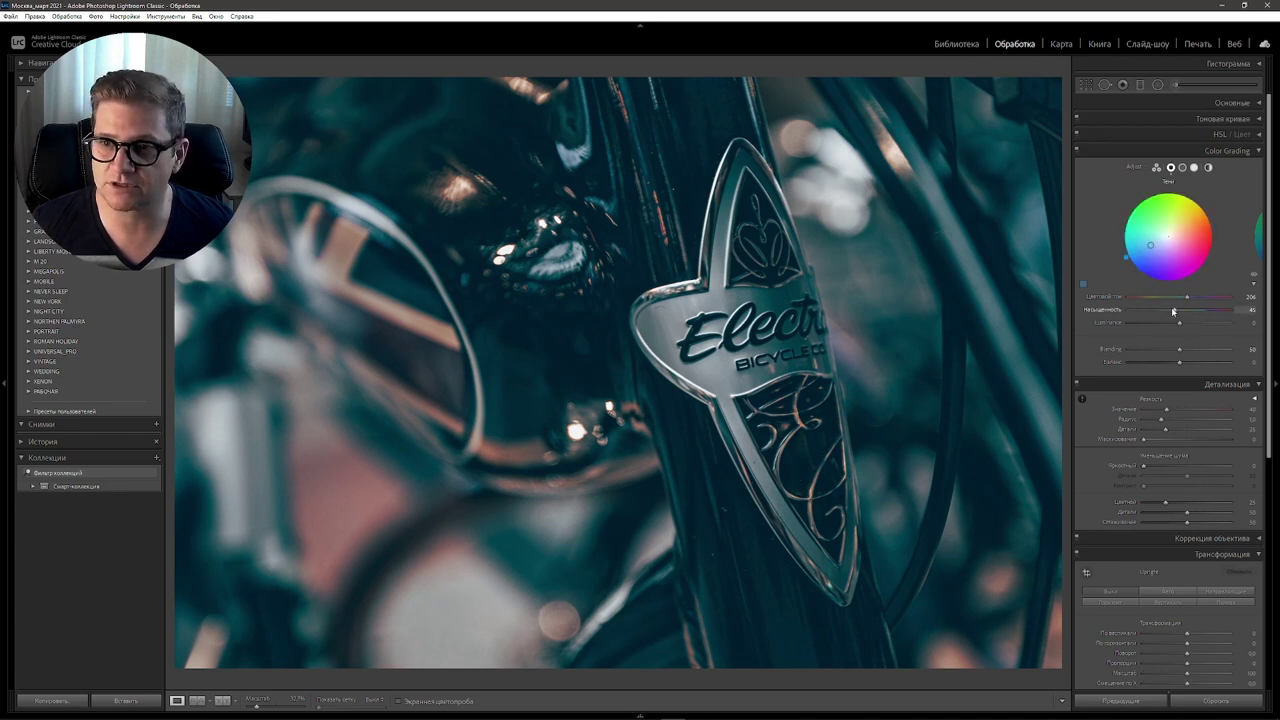
{"action": "left_click_drag", "start_coordinate": [1175, 312], "coordinate": [1156, 311]}
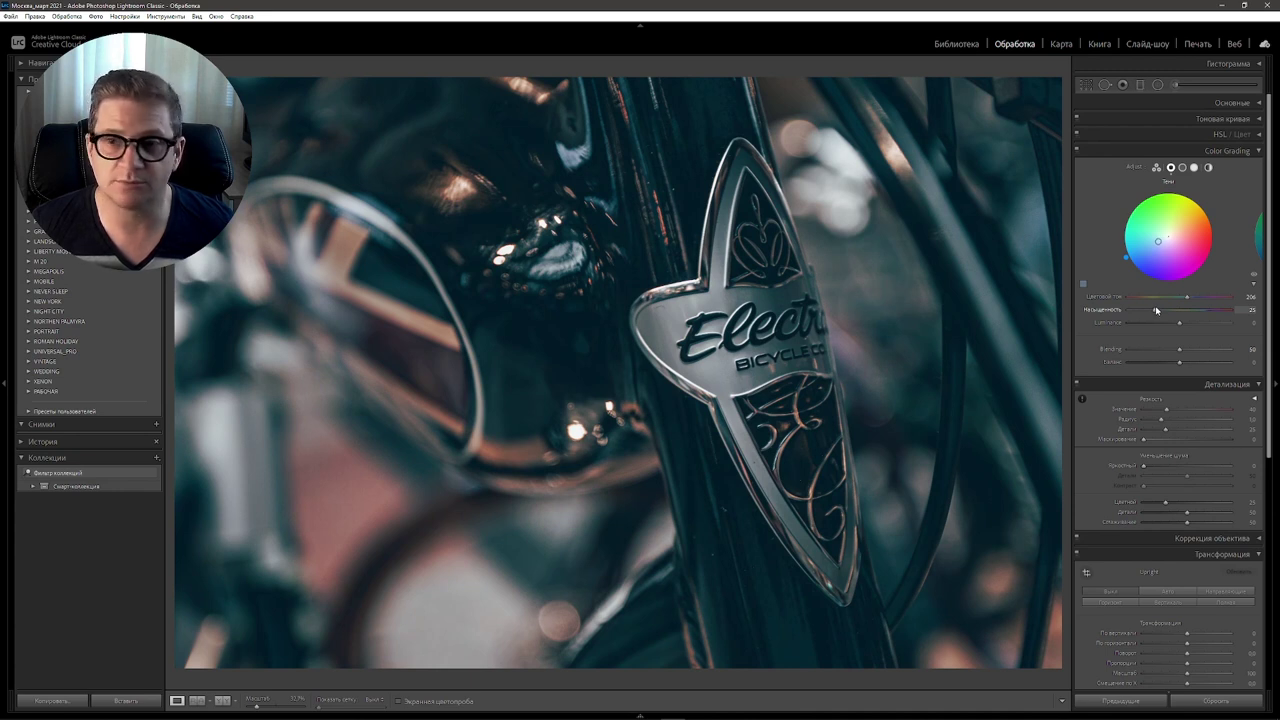
Step: Color-grade the midtones warm yellow with hue about 42 and saturation about 17
{"action": "left_click", "coordinate": [1182, 167]}
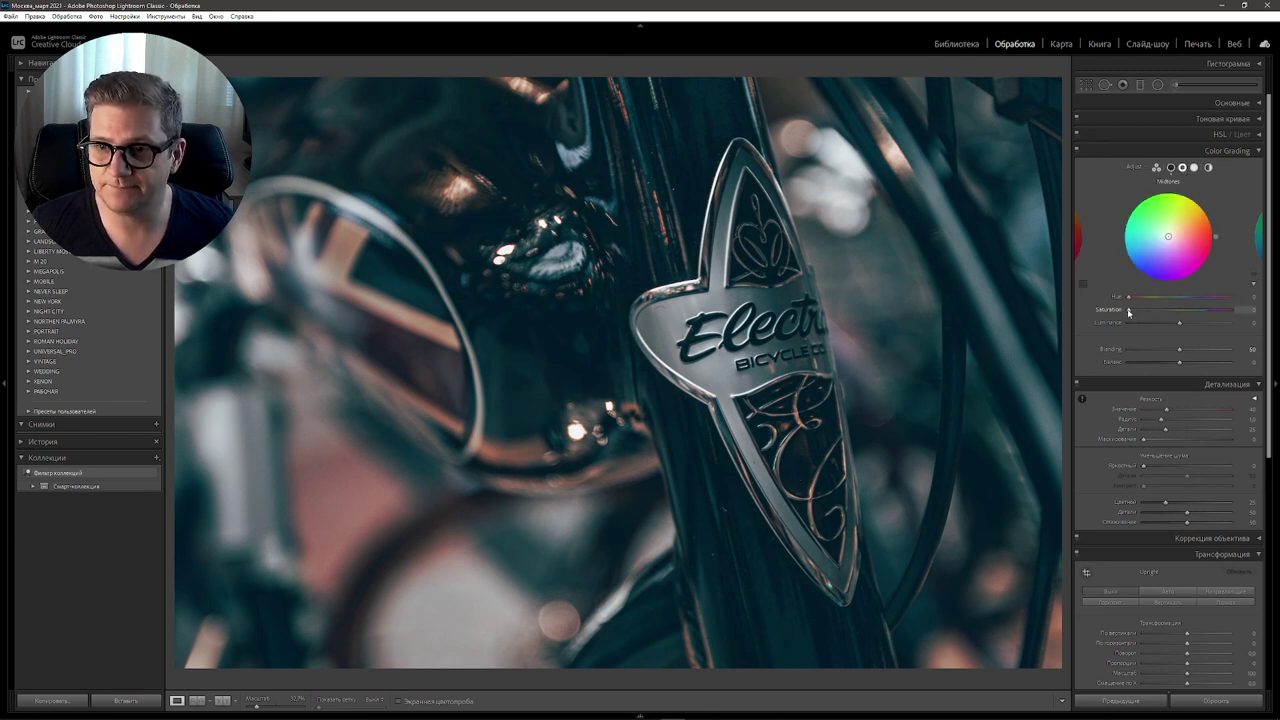
{"action": "left_click_drag", "start_coordinate": [1129, 309], "coordinate": [1181, 311]}
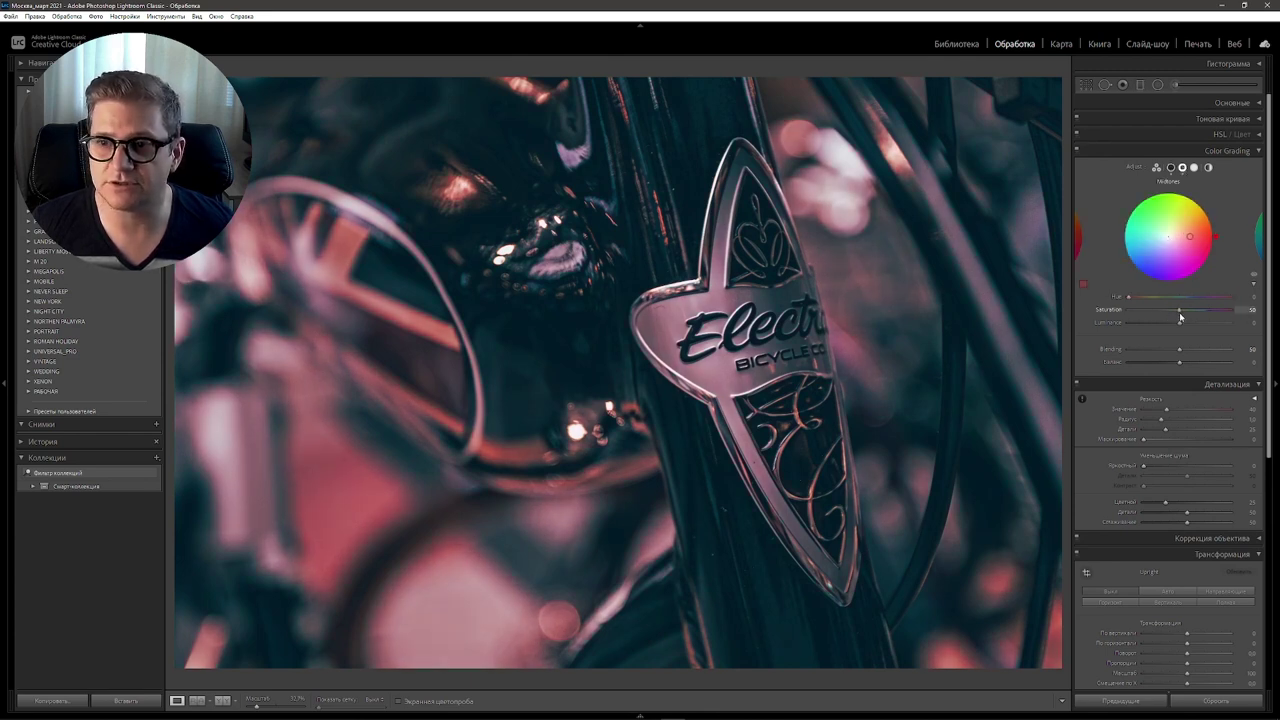
{"action": "left_click_drag", "start_coordinate": [1129, 297], "coordinate": [1142, 298]}
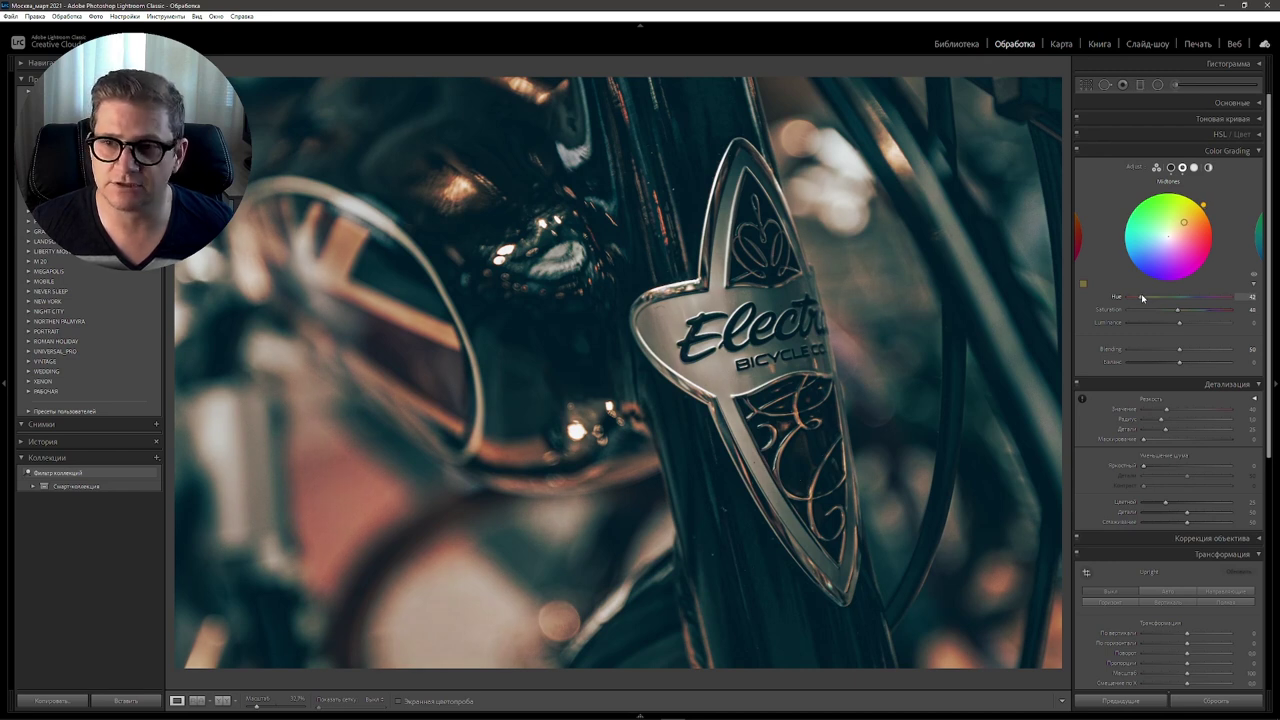
{"action": "left_click", "coordinate": [1247, 297]}
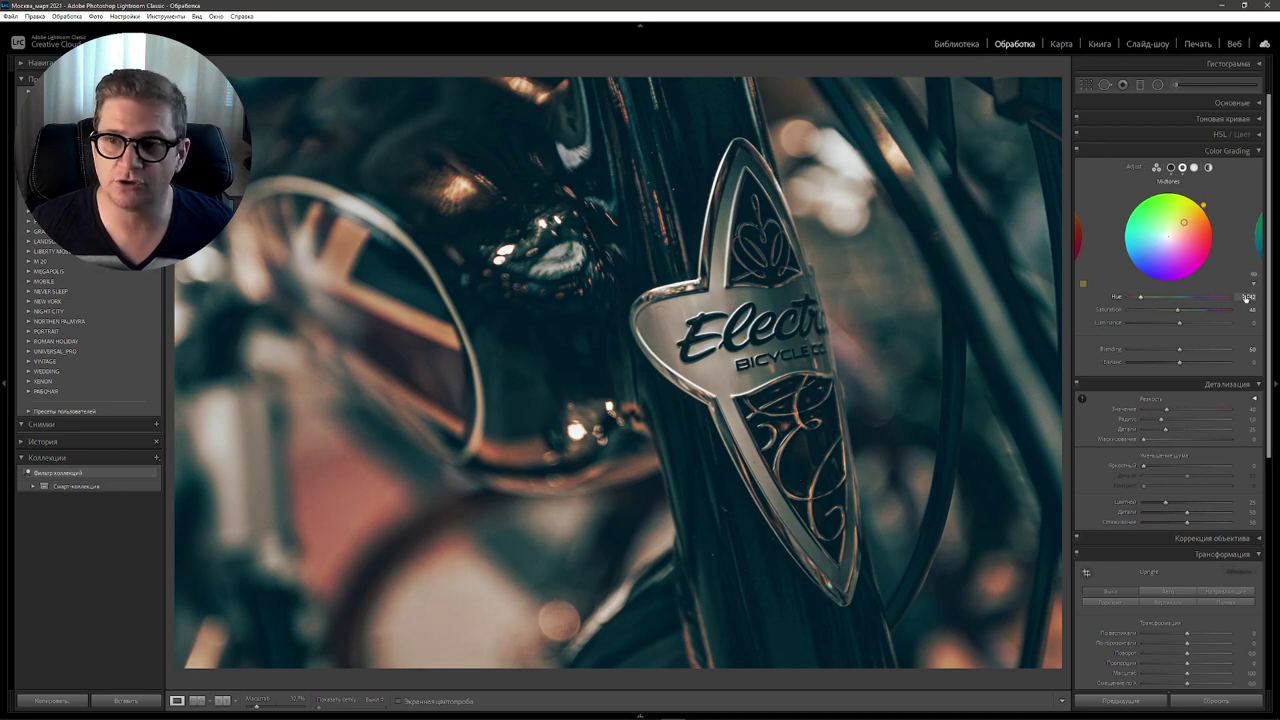
{"action": "left_click_drag", "start_coordinate": [1177, 310], "coordinate": [1143, 310]}
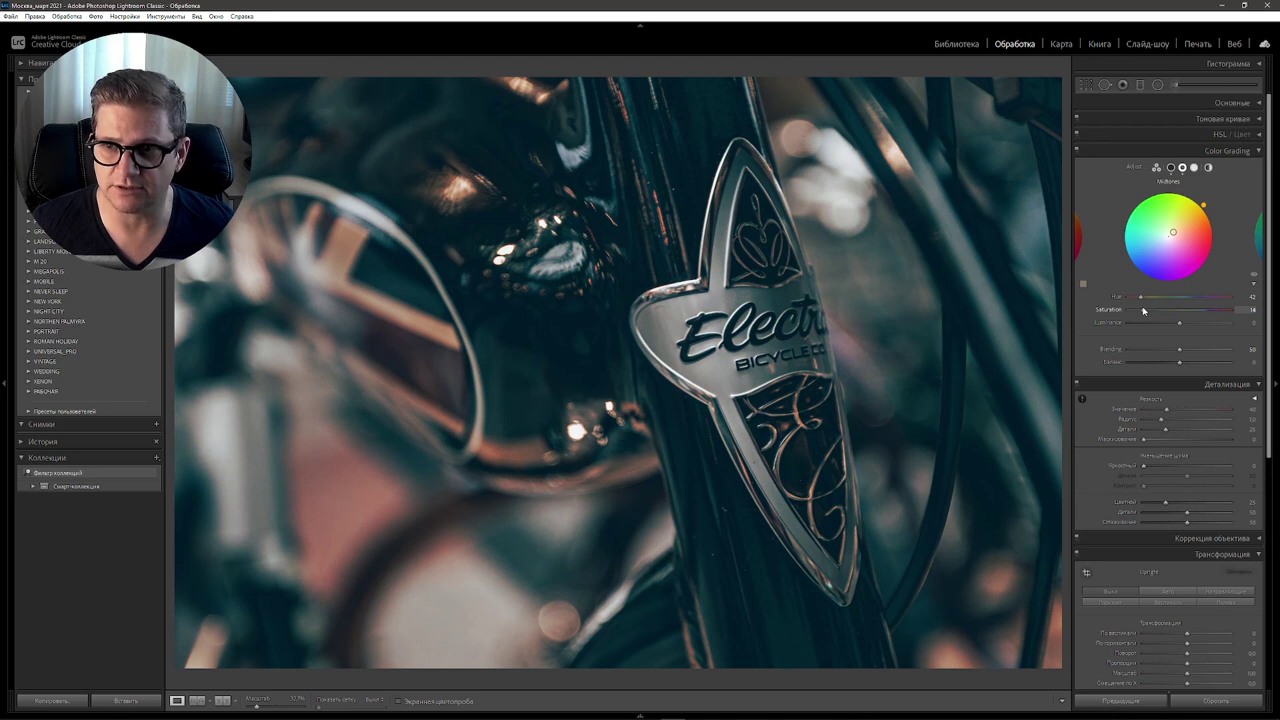
{"action": "left_click_drag", "start_coordinate": [1143, 310], "coordinate": [1149, 310]}
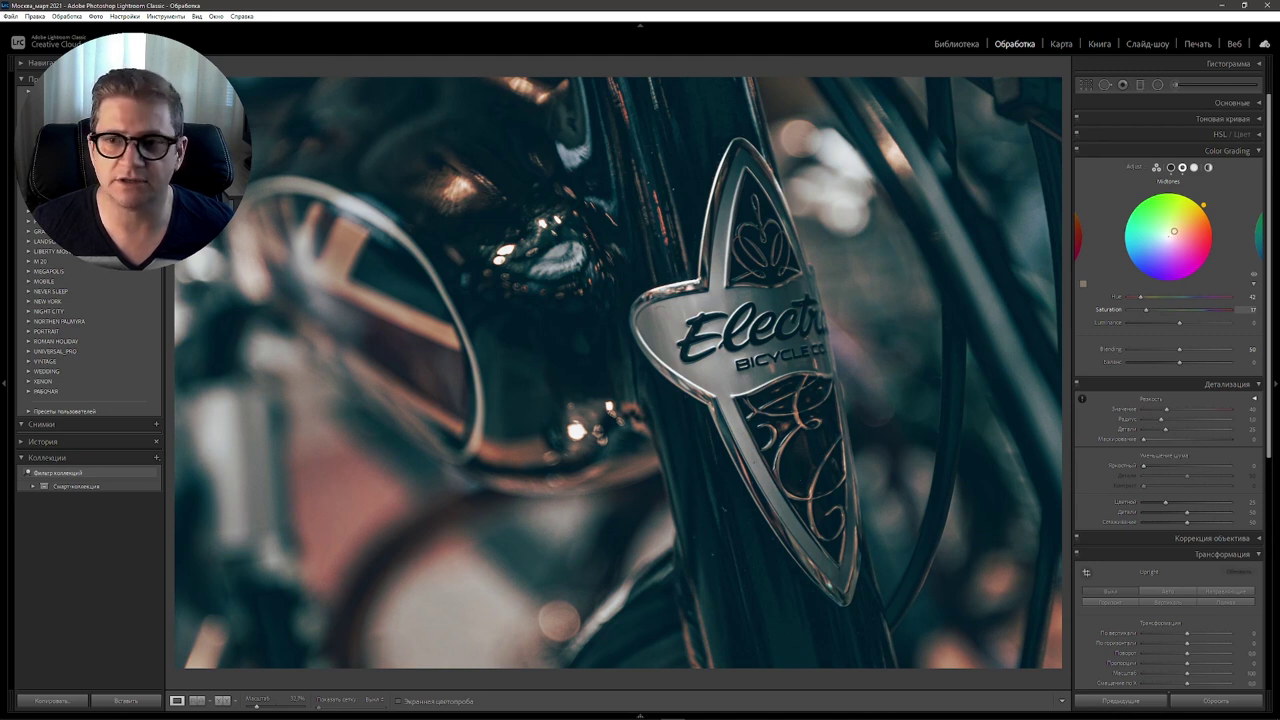
Step: Color-grade the highlights orange with hue 30 and saturation about 20
{"action": "left_click", "coordinate": [1193, 167]}
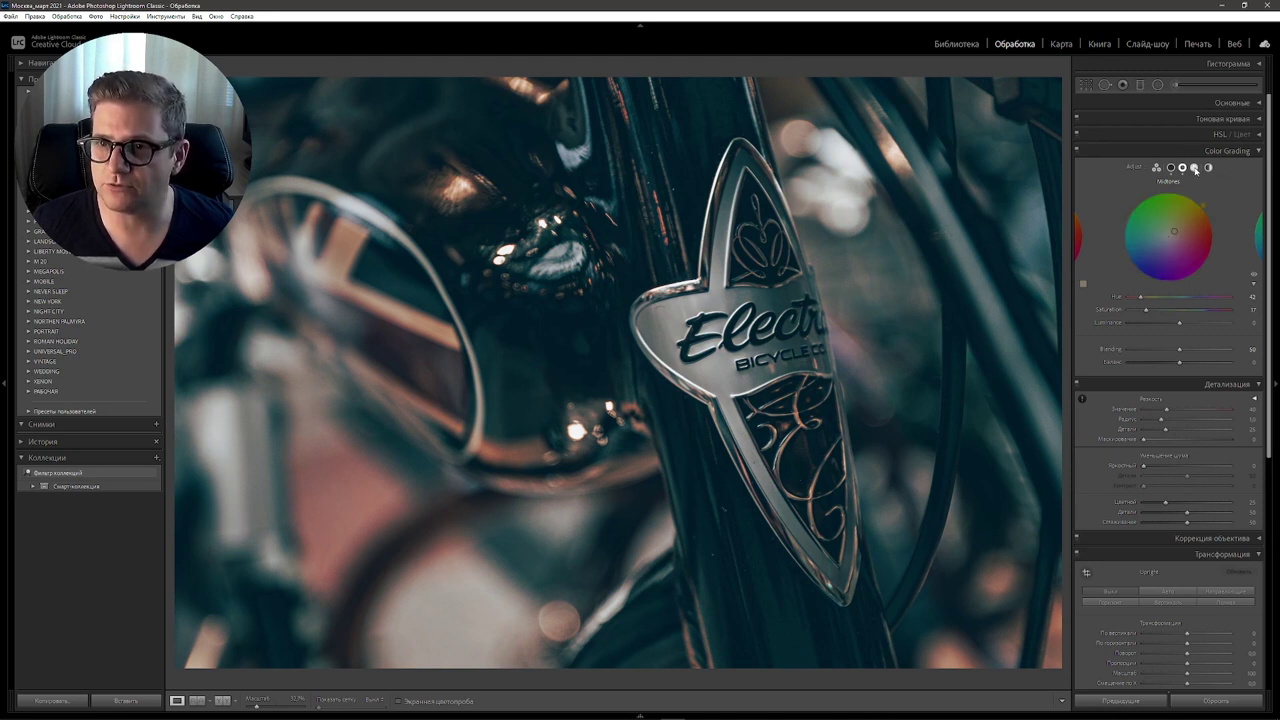
{"action": "left_click_drag", "start_coordinate": [1128, 310], "coordinate": [1180, 312]}
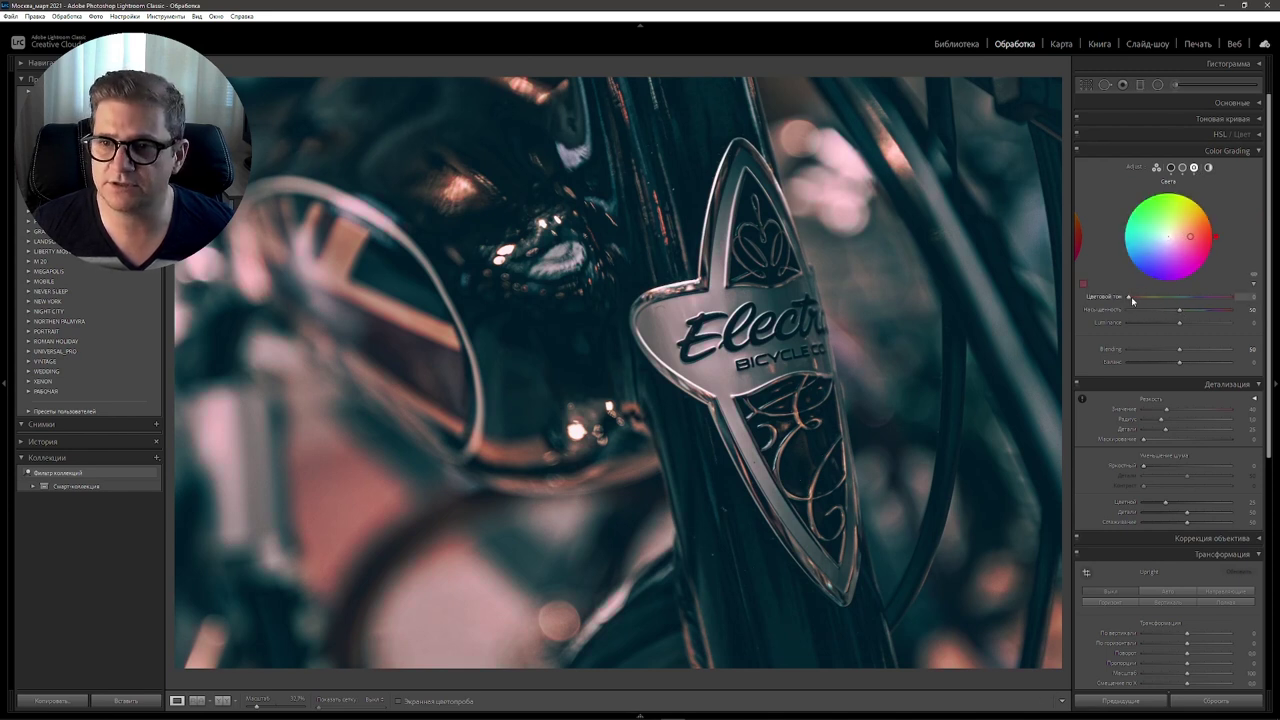
{"action": "left_click_drag", "start_coordinate": [1131, 297], "coordinate": [1144, 298]}
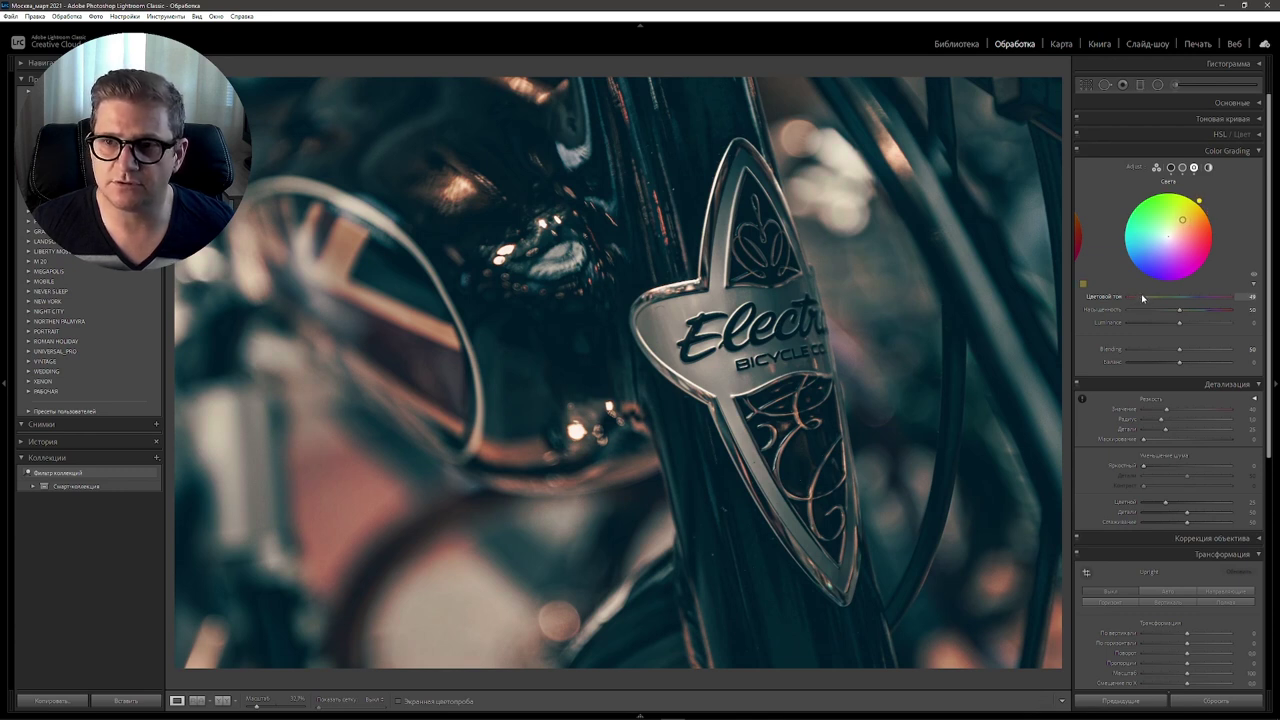
{"action": "left_click_drag", "start_coordinate": [1142, 296], "coordinate": [1136, 294]}
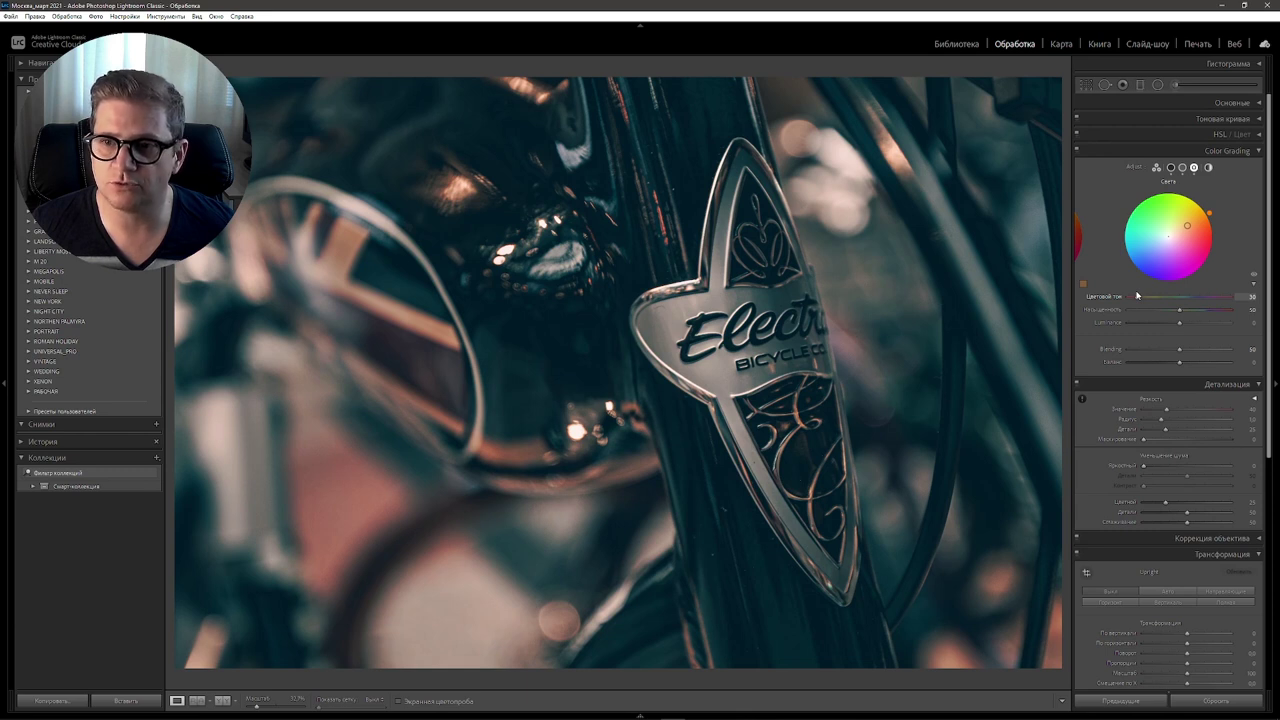
{"action": "left_click", "coordinate": [1152, 310]}
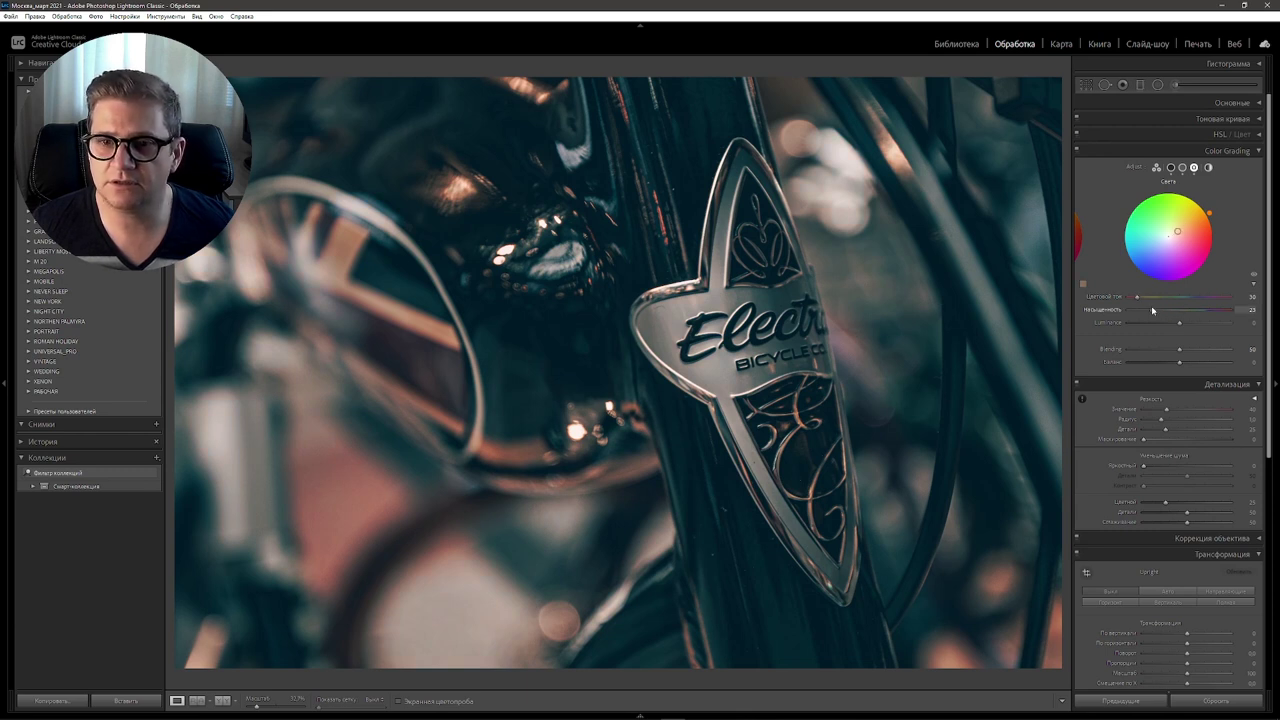
{"action": "left_click_drag", "start_coordinate": [1152, 310], "coordinate": [1150, 310]}
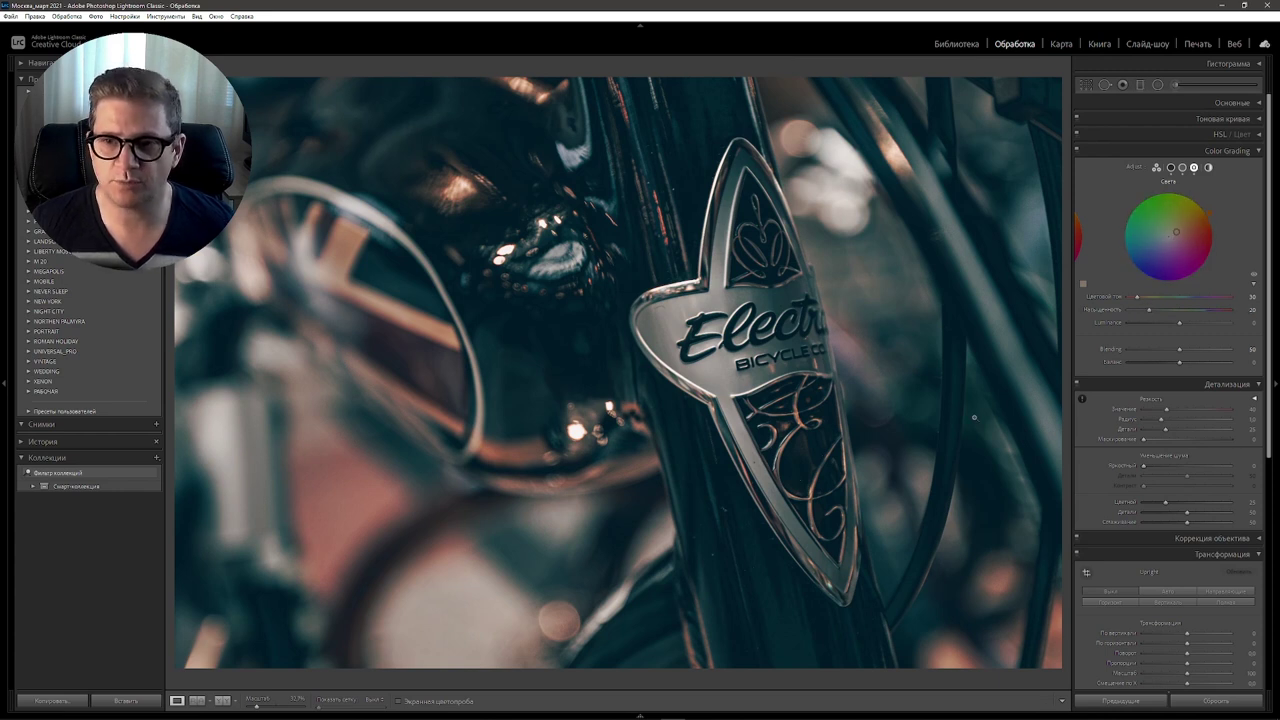
Step: Compare with Color Grading off and back on, then set sharpening Amount to 100
{"action": "left_click", "coordinate": [1077, 154]}
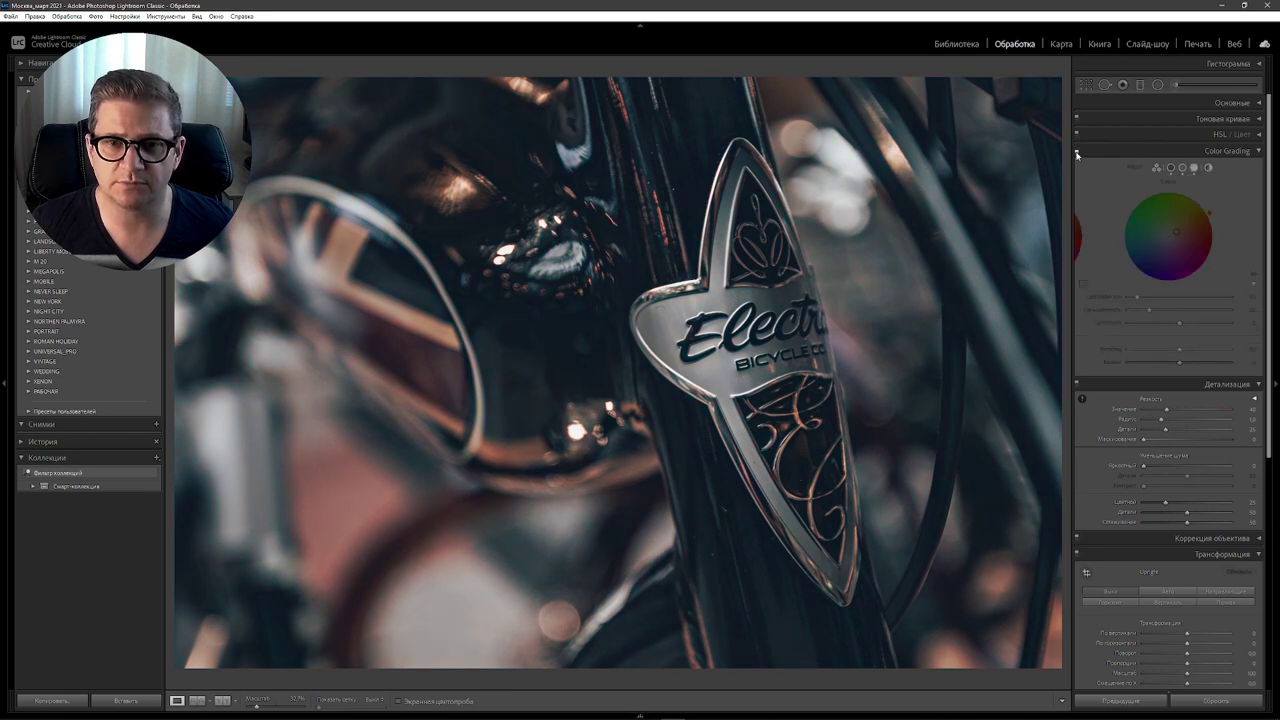
{"action": "left_click", "coordinate": [1077, 152]}
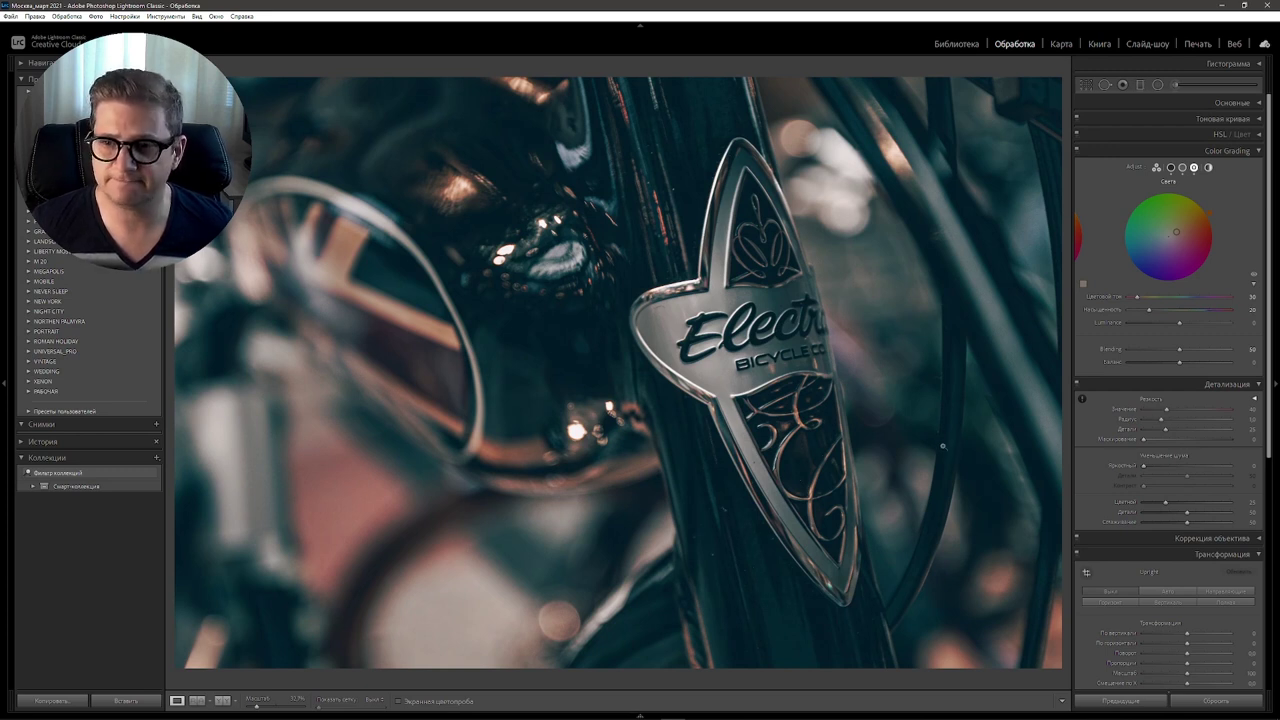
{"action": "left_click_drag", "start_coordinate": [1166, 409], "coordinate": [1203, 410]}
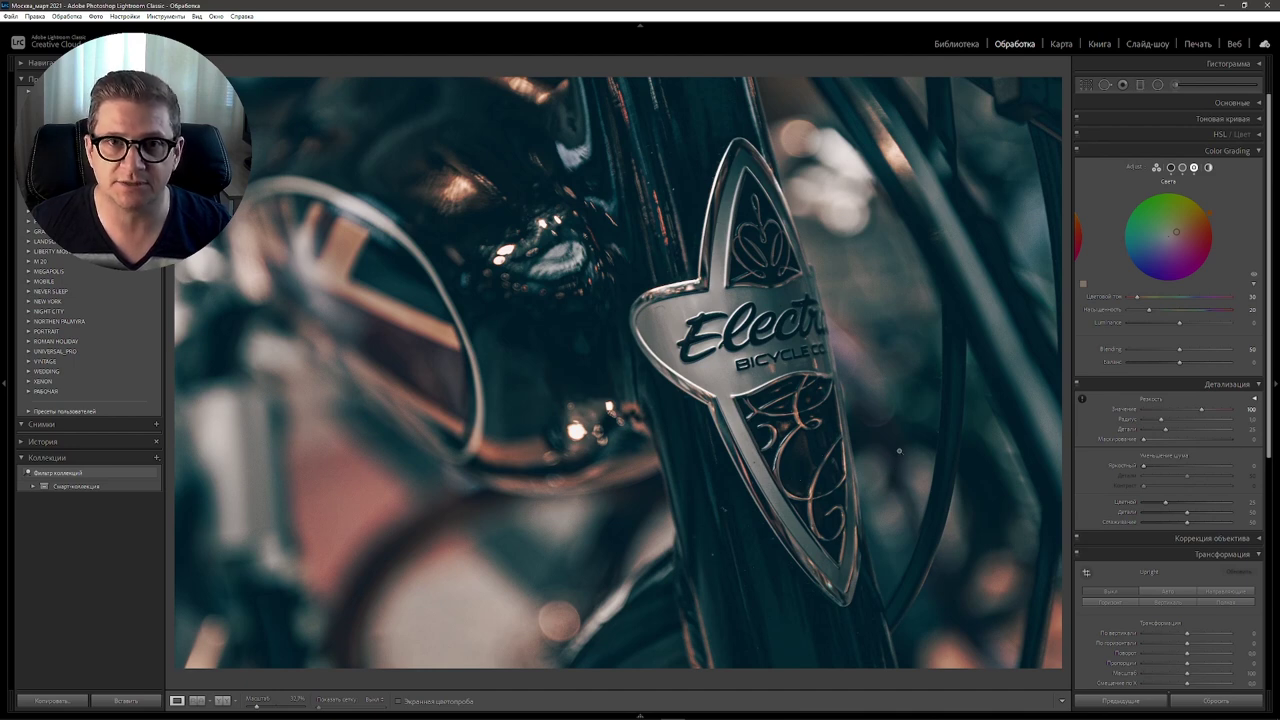
Step: Zoom in and pan around to inspect the sharpened badge detail, then return to fit view
{"action": "scroll", "coordinate": [900, 445], "scroll_direction": "up", "scroll_amount": 3}
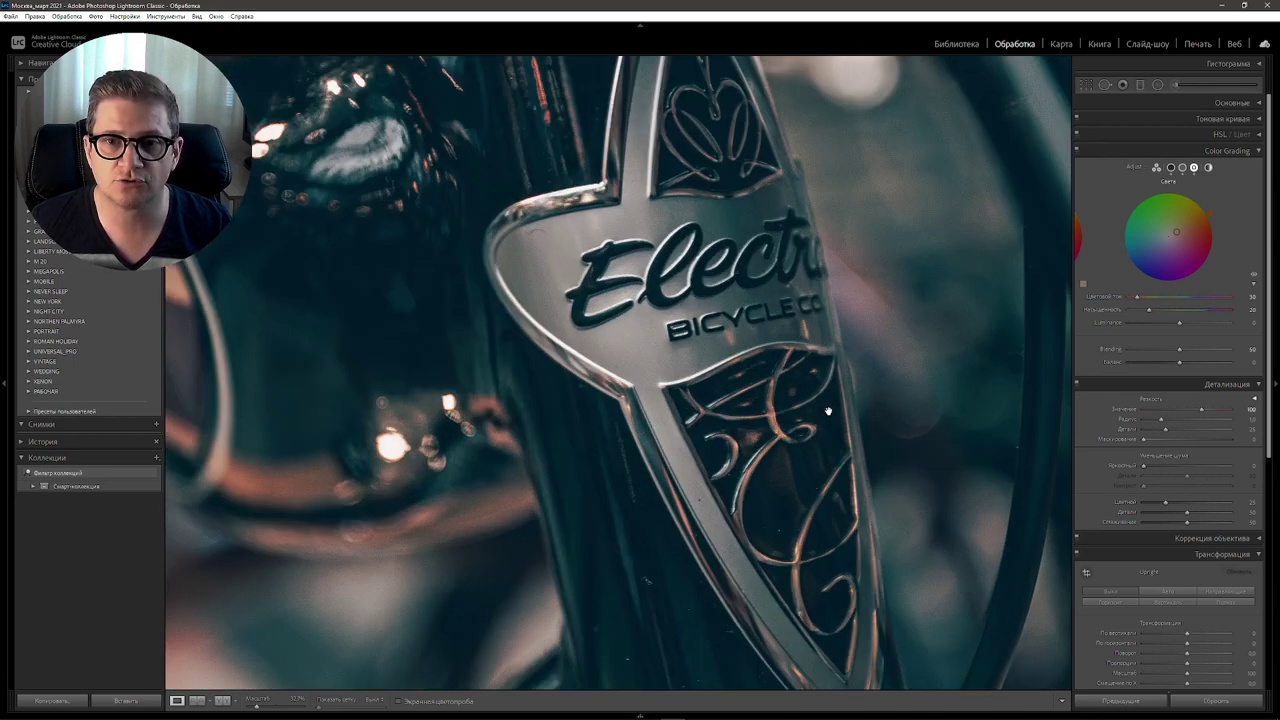
{"action": "scroll", "coordinate": [940, 351], "scroll_direction": "up", "scroll_amount": 3}
{"action": "mouse_move", "coordinate": [762, 414]}
{"action": "left_mouse_down"}
{"action": "mouse_move", "coordinate": [846, 491]}
{"action": "mouse_move", "coordinate": [808, 491]}
{"action": "mouse_move", "coordinate": [857, 480]}
{"action": "left_mouse_up"}
{"action": "left_click_drag", "start_coordinate": [781, 528], "coordinate": [1004, 381]}
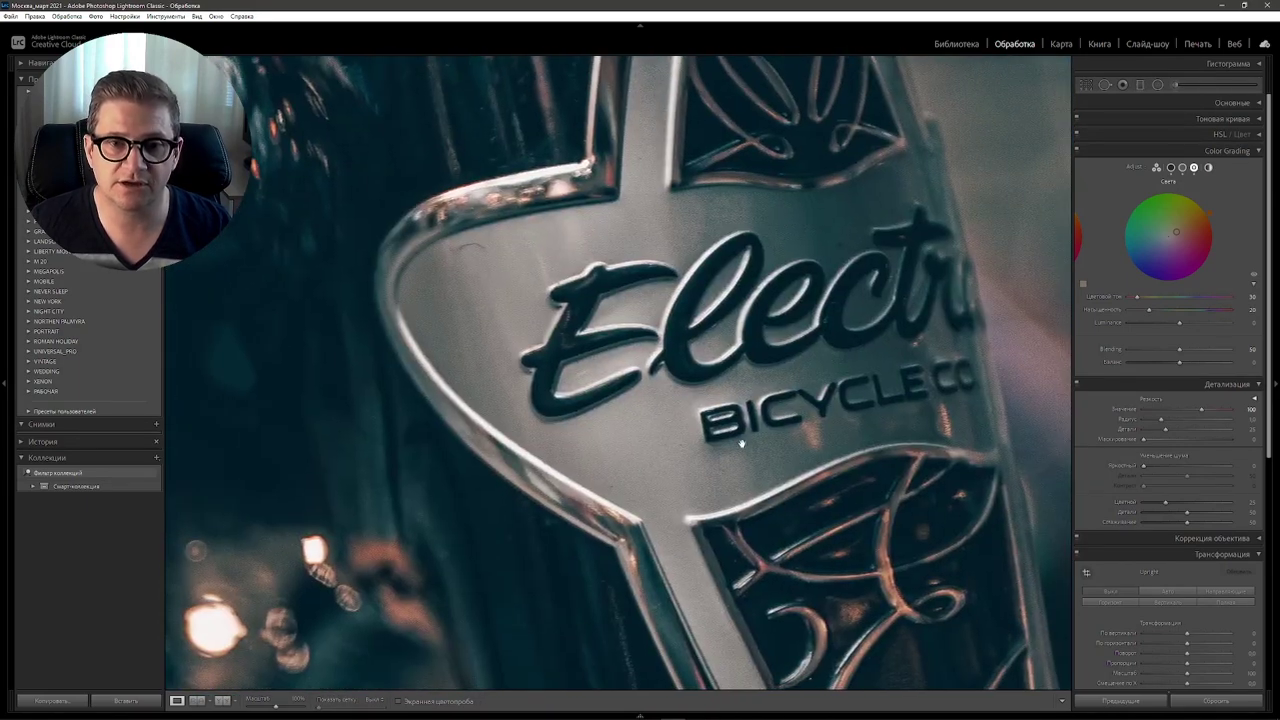
{"action": "left_click_drag", "start_coordinate": [665, 430], "coordinate": [725, 386]}
{"action": "left_click_drag", "start_coordinate": [534, 403], "coordinate": [802, 382]}
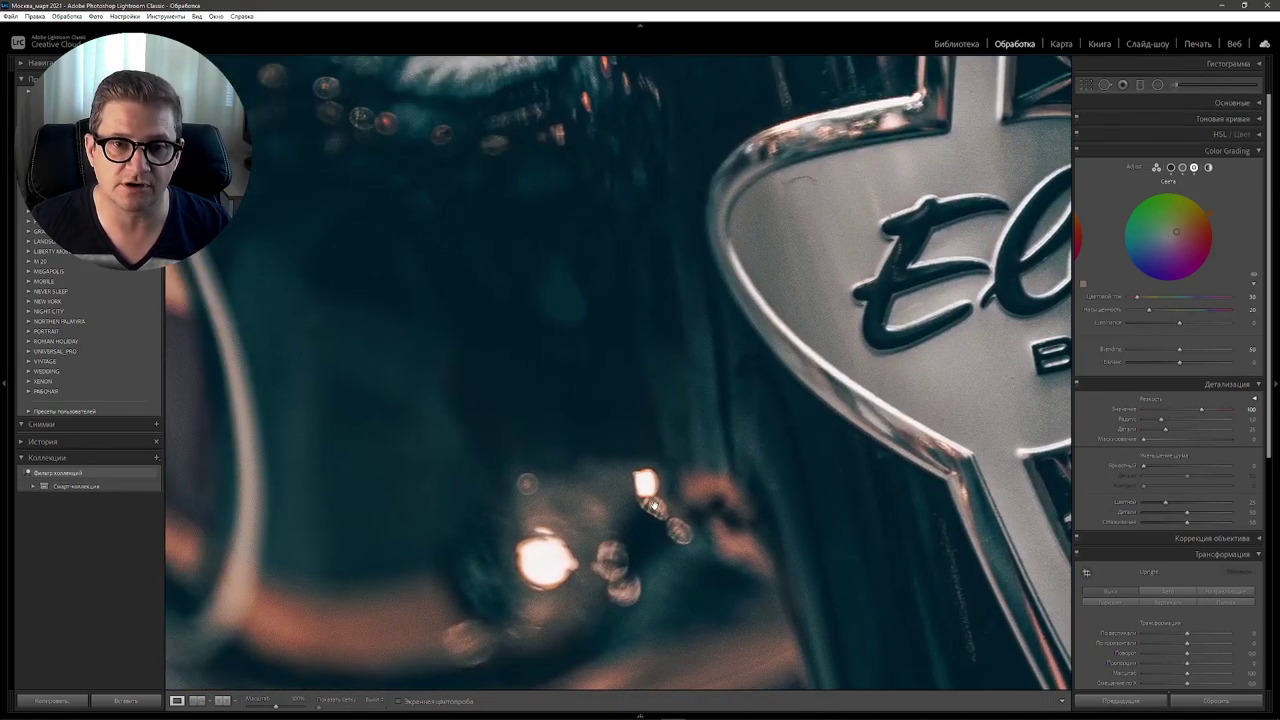
{"action": "left_click", "coordinate": [792, 490]}
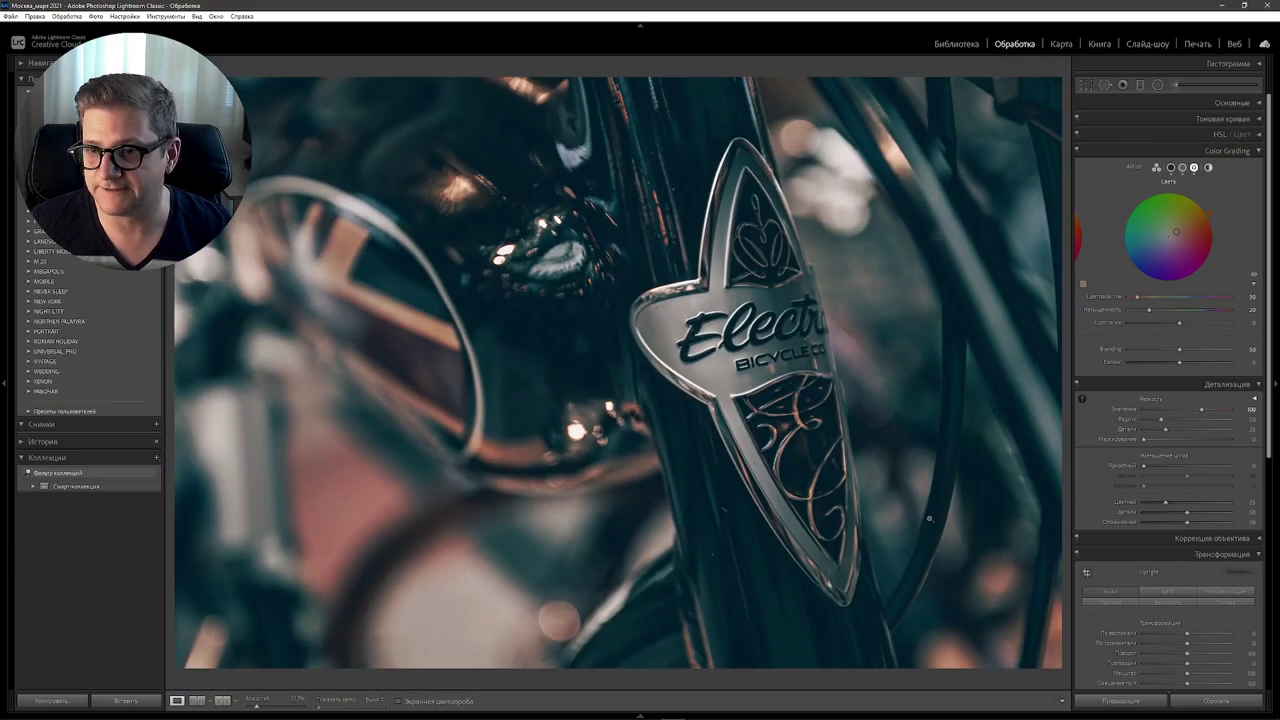
Step: Add a post-crop vignette: amount -20, midpoint 26, roundness 37, feather about 88
{"action": "scroll", "coordinate": [1270, 400], "scroll_direction": "down", "scroll_amount": 3}
{"action": "scroll", "coordinate": [1270, 453], "scroll_direction": "down", "scroll_amount": 2}
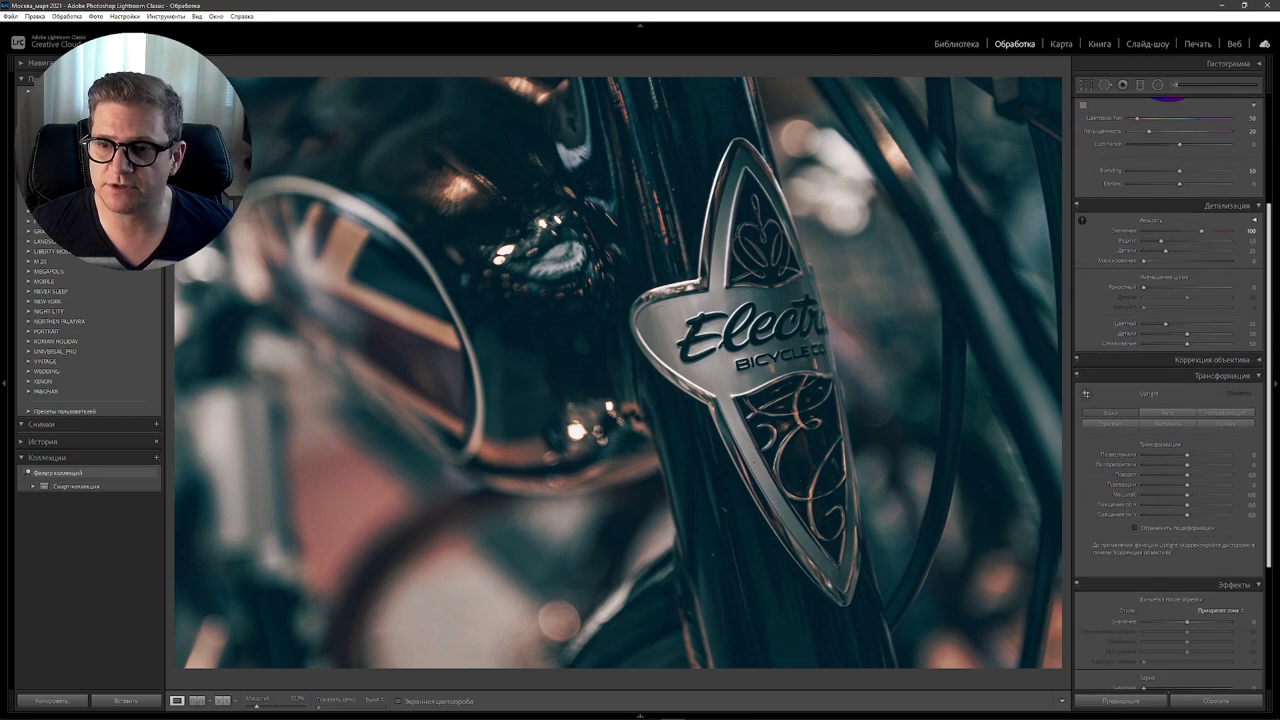
{"action": "scroll", "coordinate": [1270, 453], "scroll_direction": "down", "scroll_amount": 1}
{"action": "scroll", "coordinate": [1270, 453], "scroll_direction": "down", "scroll_amount": 1}
{"action": "scroll", "coordinate": [1270, 453], "scroll_direction": "down", "scroll_amount": 1}
{"action": "scroll", "coordinate": [1190, 480], "scroll_direction": "down", "scroll_amount": 1}
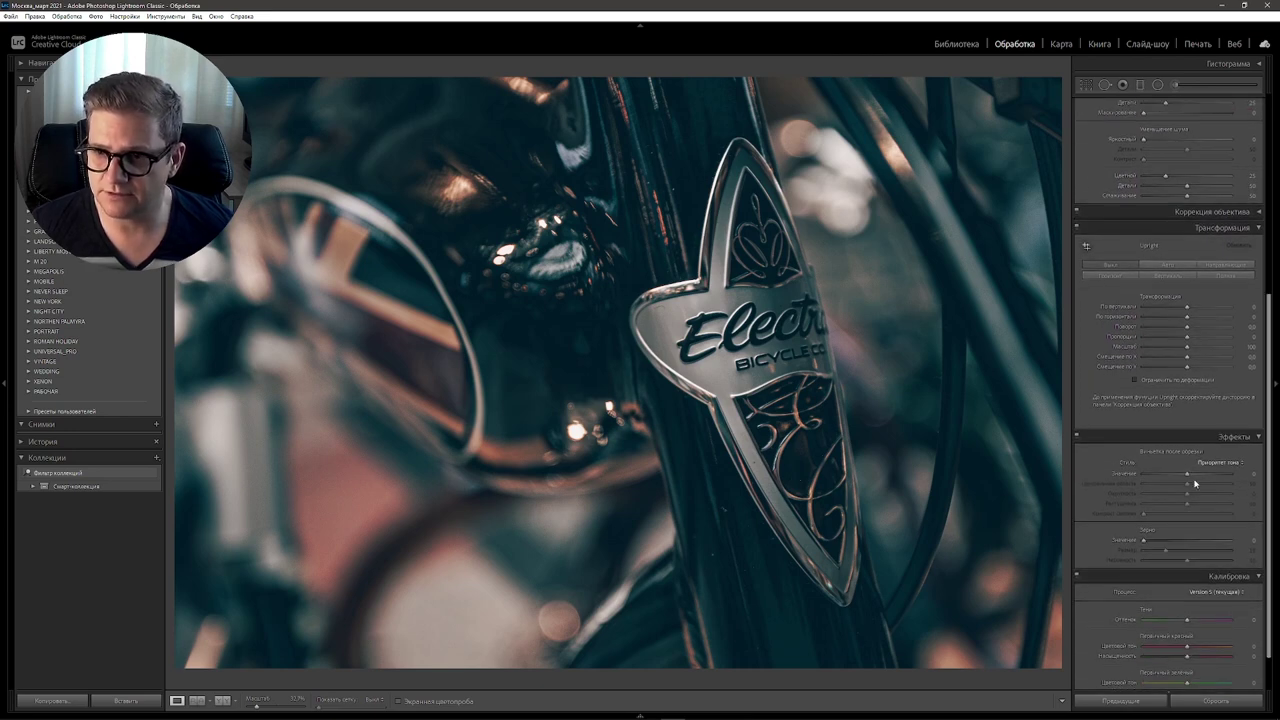
{"action": "left_click_drag", "start_coordinate": [1189, 475], "coordinate": [1177, 474]}
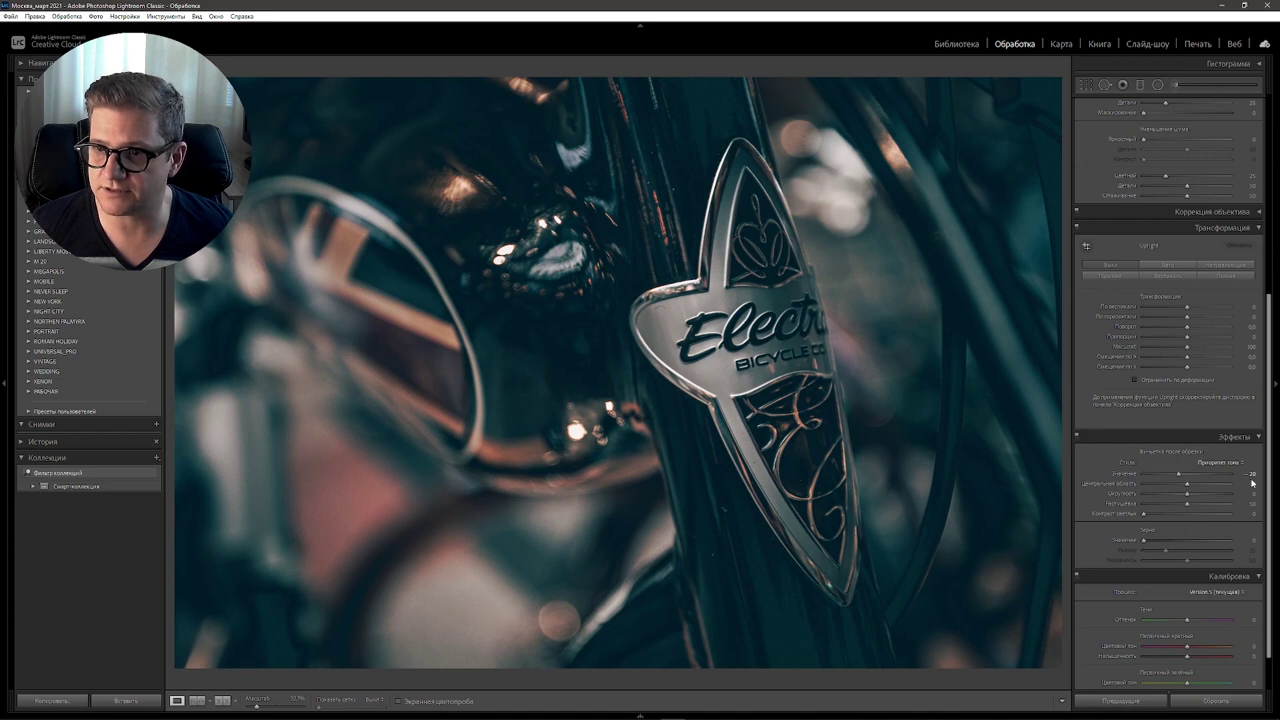
{"action": "left_click_drag", "start_coordinate": [1187, 484], "coordinate": [1166, 487]}
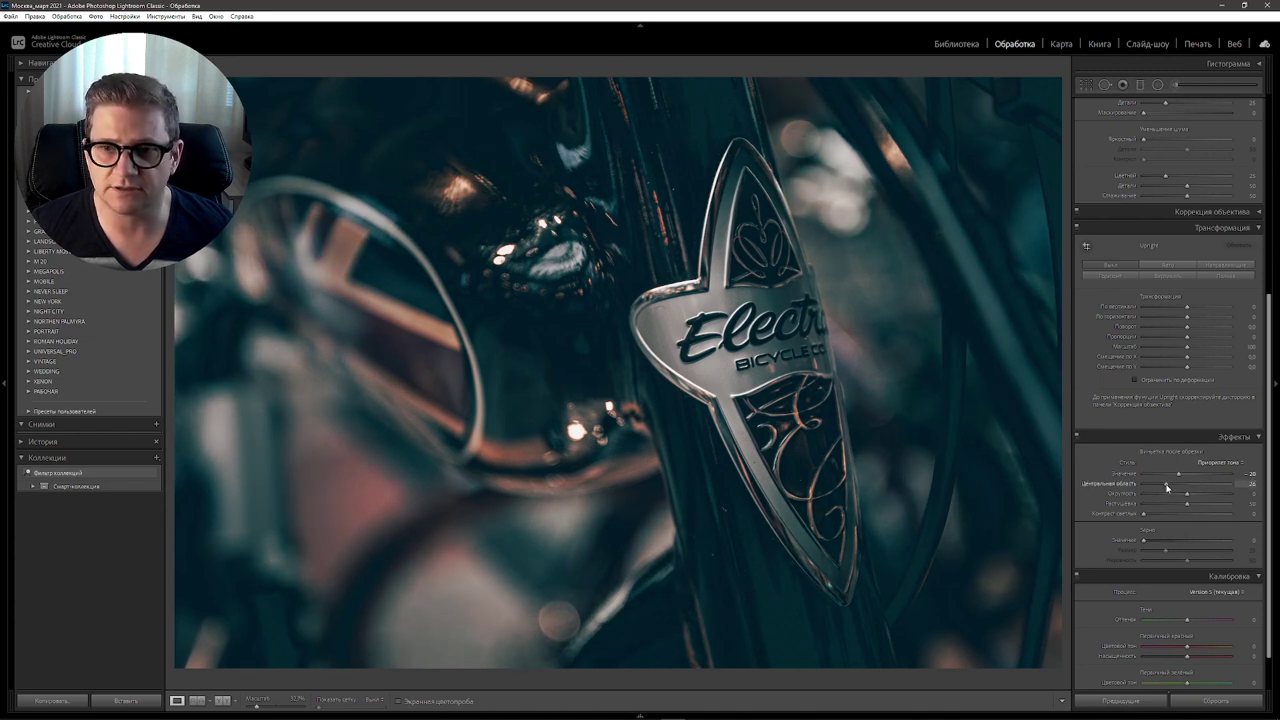
{"action": "mouse_move", "coordinate": [1197, 497]}
{"action": "left_mouse_down"}
{"action": "mouse_move", "coordinate": [1213, 497]}
{"action": "mouse_move", "coordinate": [1171, 497]}
{"action": "left_mouse_up"}
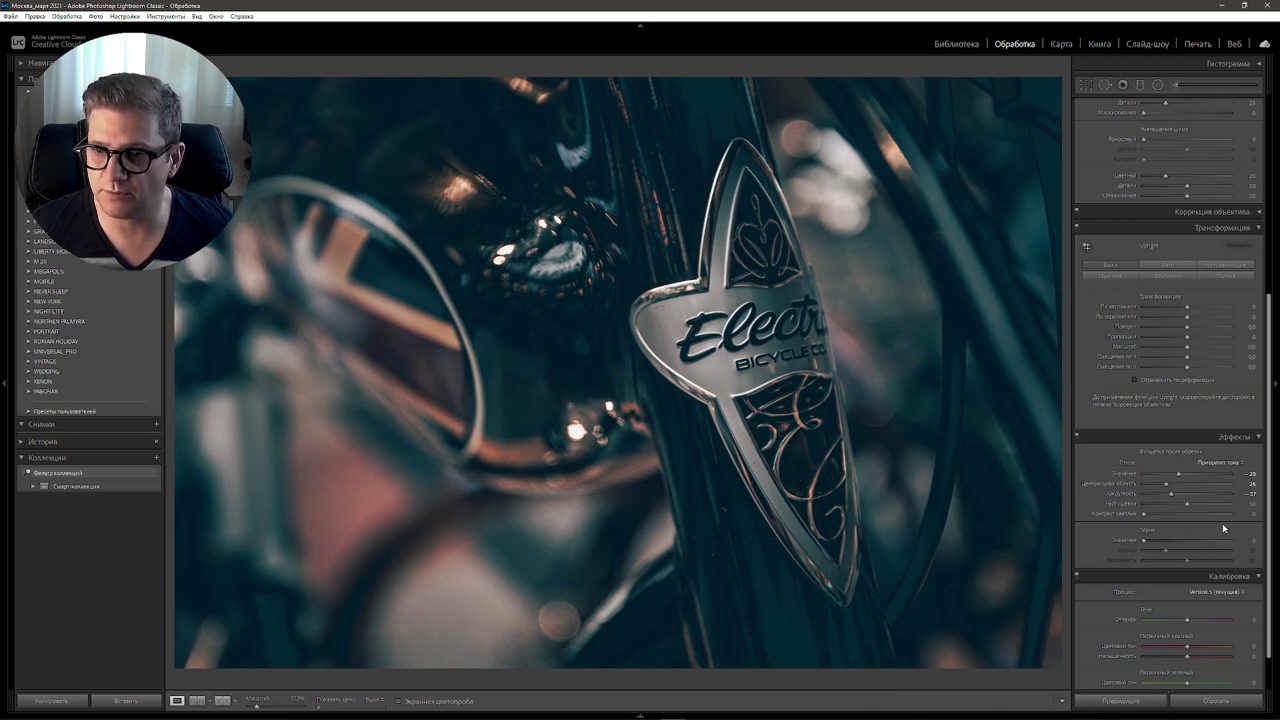
{"action": "left_click_drag", "start_coordinate": [1187, 504], "coordinate": [1220, 509]}
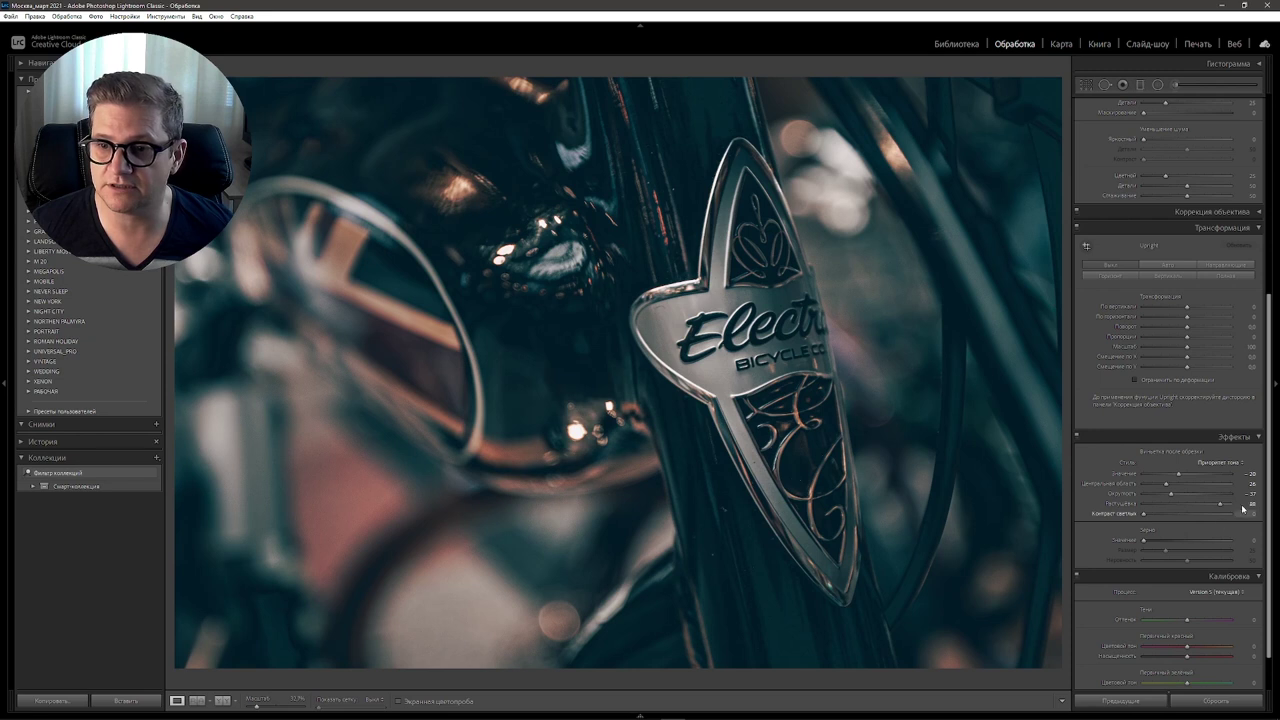
Step: In Calibration, set Blue Primary Hue to about -25 and Green Primary Hue to +10
{"action": "scroll", "coordinate": [1190, 560], "scroll_direction": "down", "scroll_amount": 1}
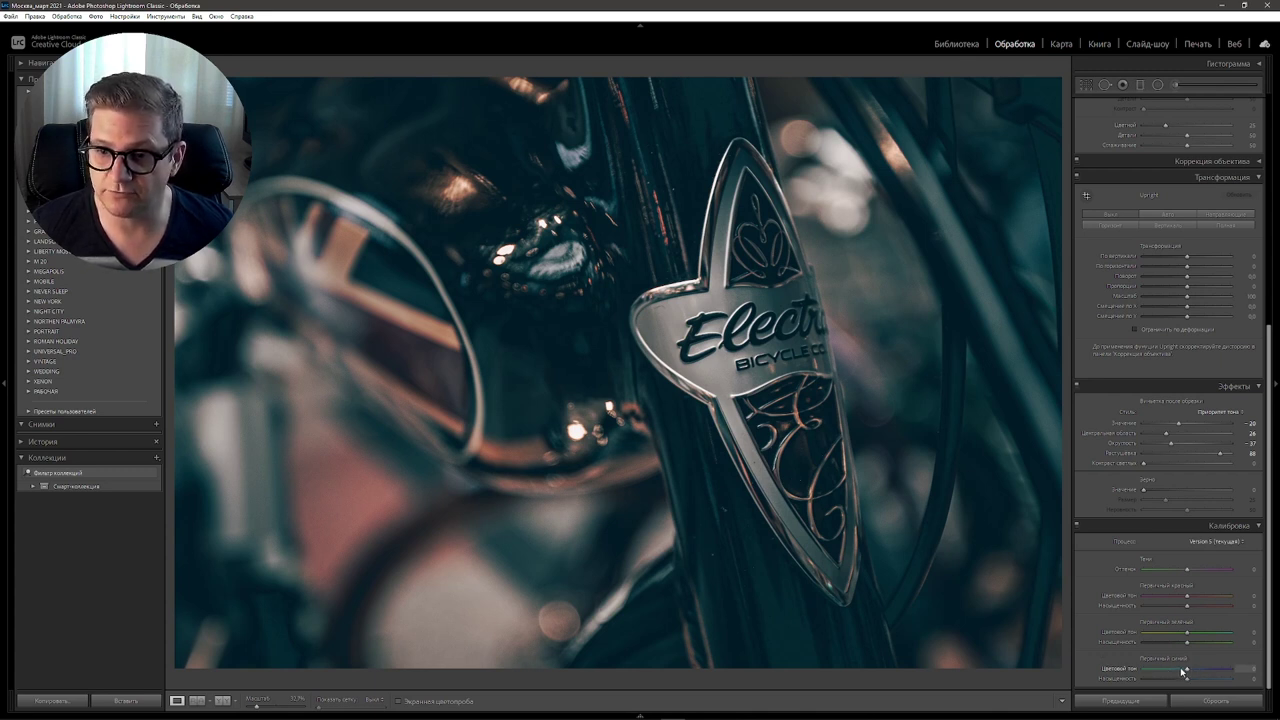
{"action": "left_click_drag", "start_coordinate": [1187, 672], "coordinate": [1166, 671]}
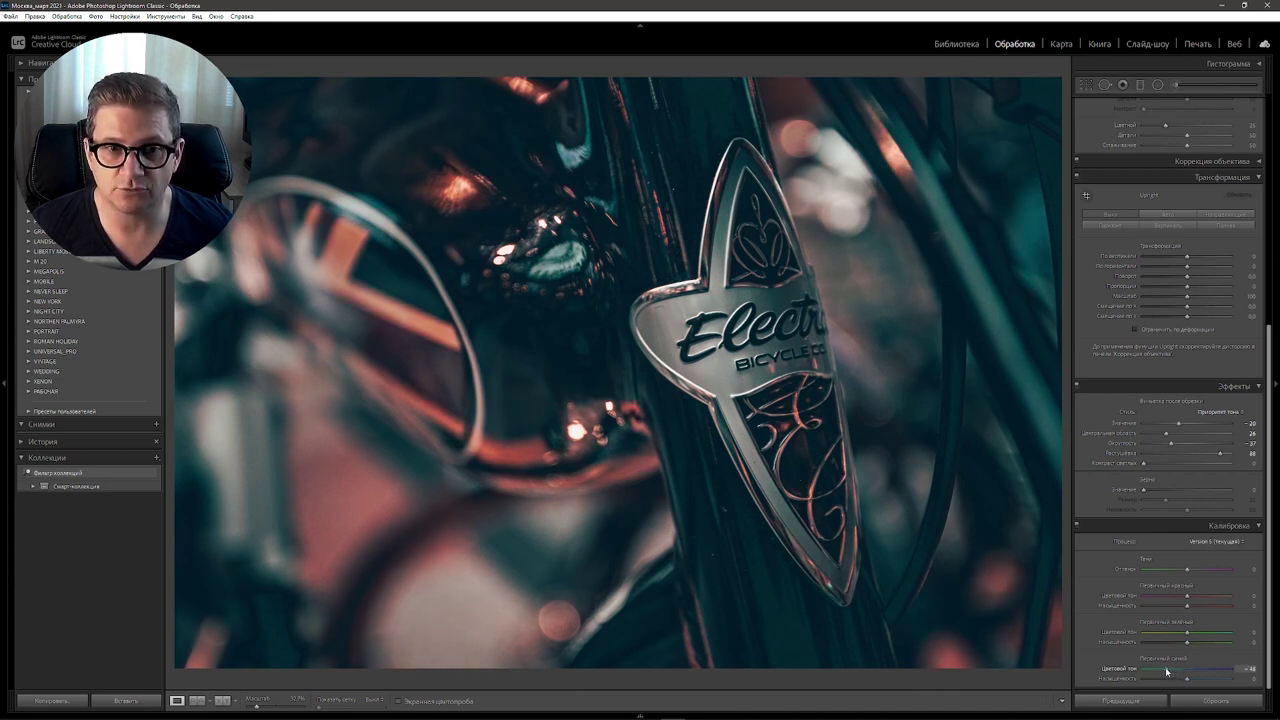
{"action": "left_click_drag", "start_coordinate": [1168, 671], "coordinate": [1176, 669]}
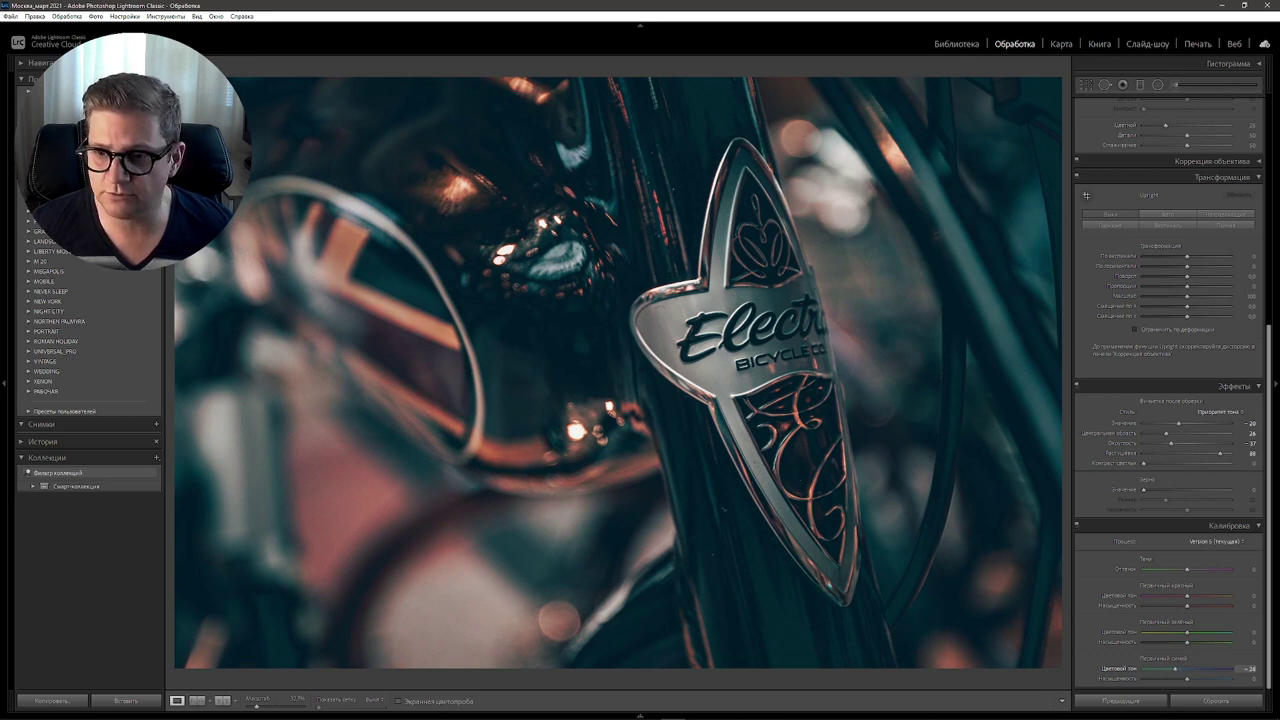
{"action": "left_click_drag", "start_coordinate": [1175, 669], "coordinate": [1183, 681]}
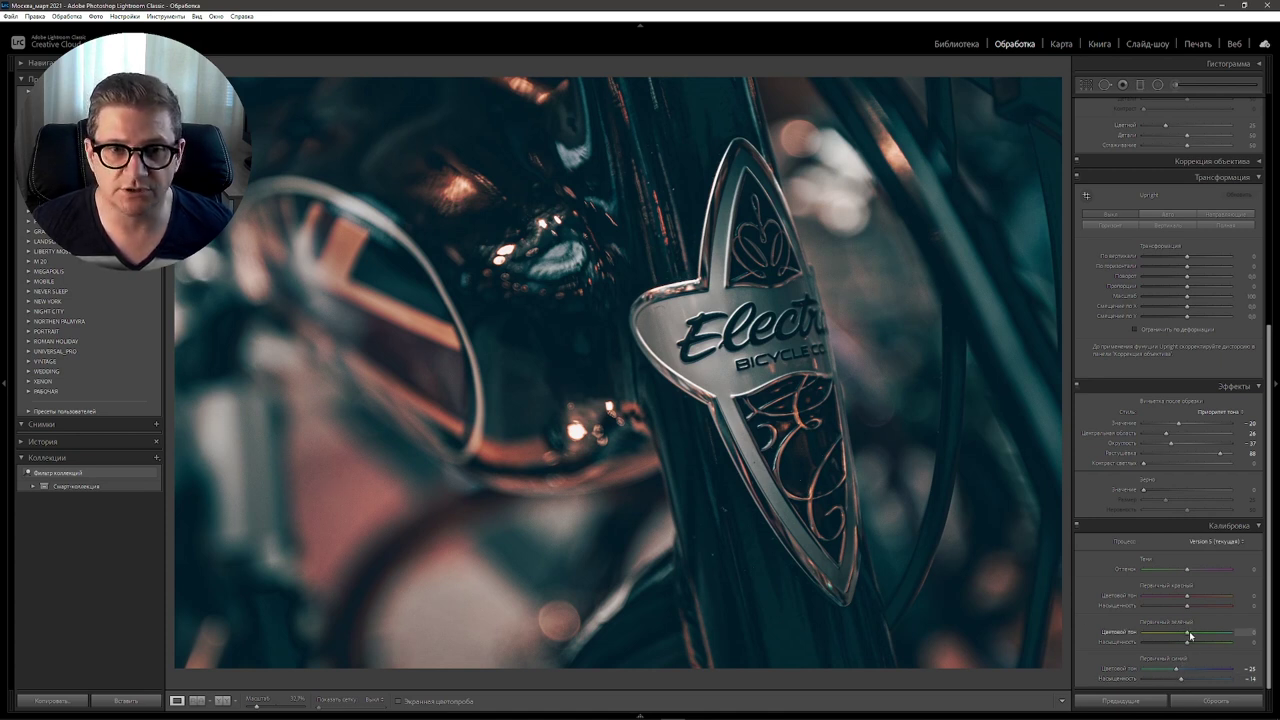
{"action": "left_click_drag", "start_coordinate": [1188, 634], "coordinate": [1253, 639]}
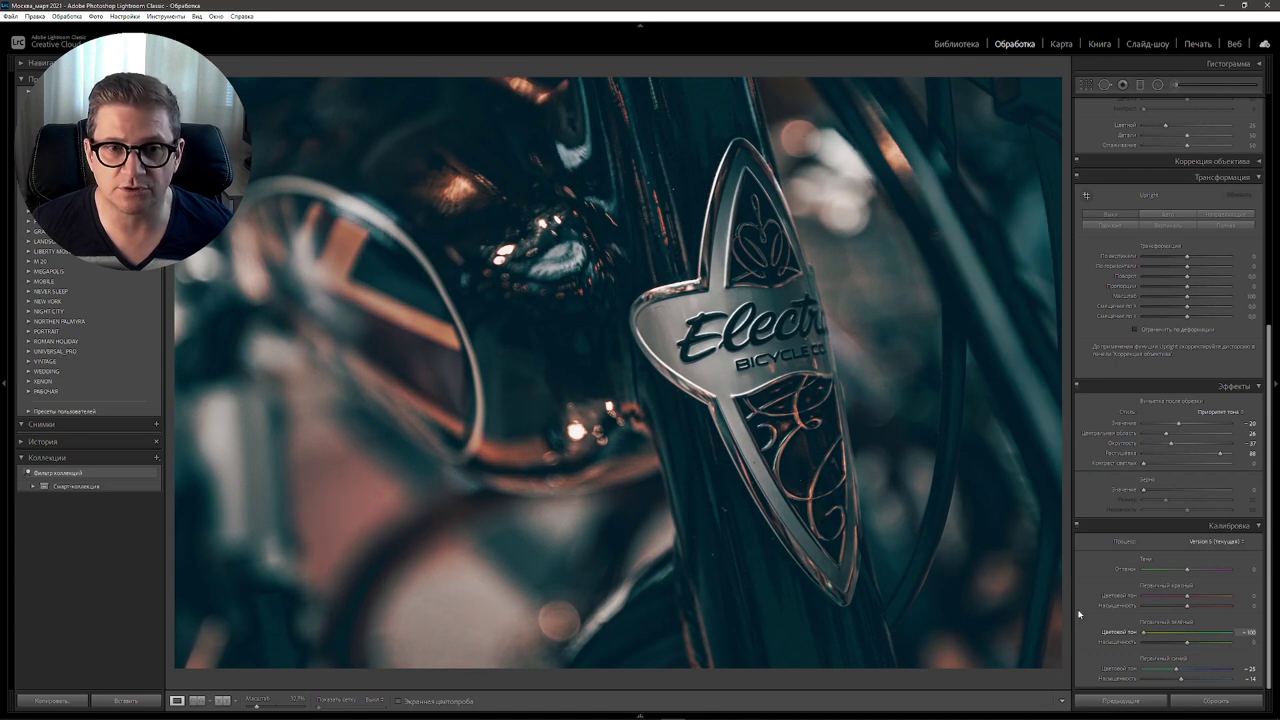
{"action": "mouse_move", "coordinate": [1178, 626]}
{"action": "left_mouse_down"}
{"action": "mouse_move", "coordinate": [1220, 621]}
{"action": "mouse_move", "coordinate": [1140, 608]}
{"action": "mouse_move", "coordinate": [1199, 612]}
{"action": "left_mouse_up"}
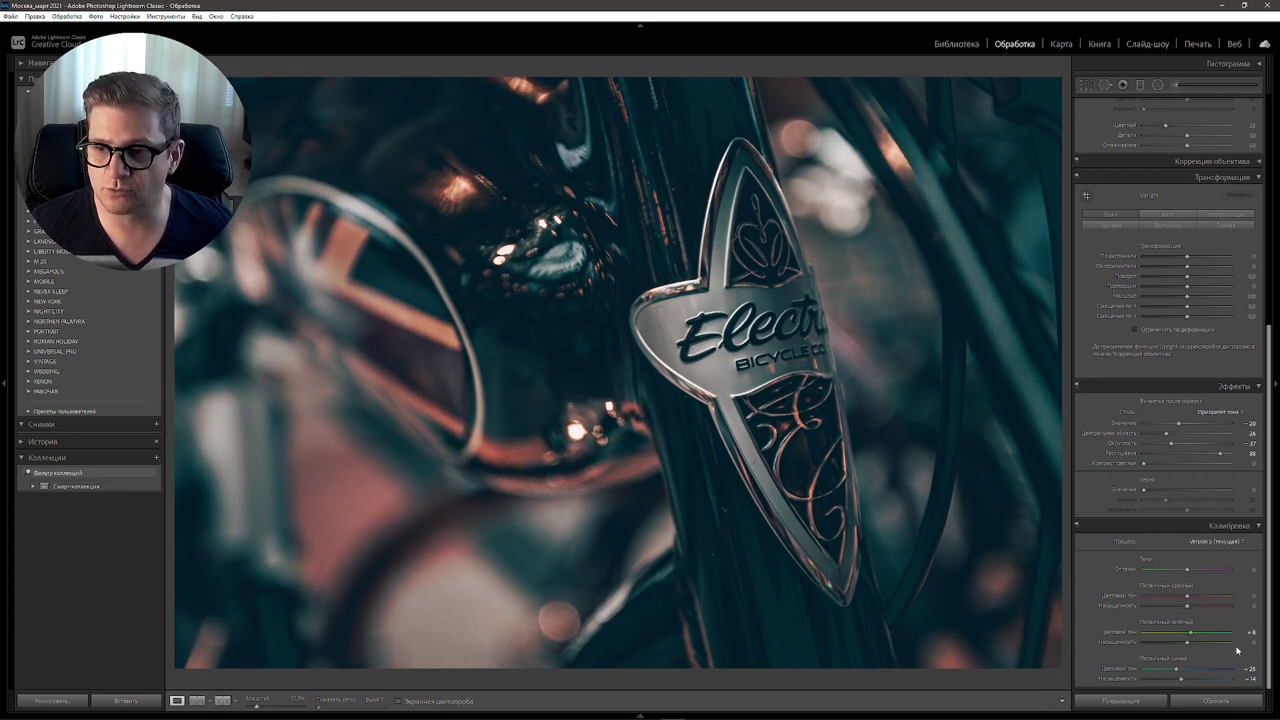
{"action": "left_click_drag", "start_coordinate": [1178, 632], "coordinate": [1193, 636]}
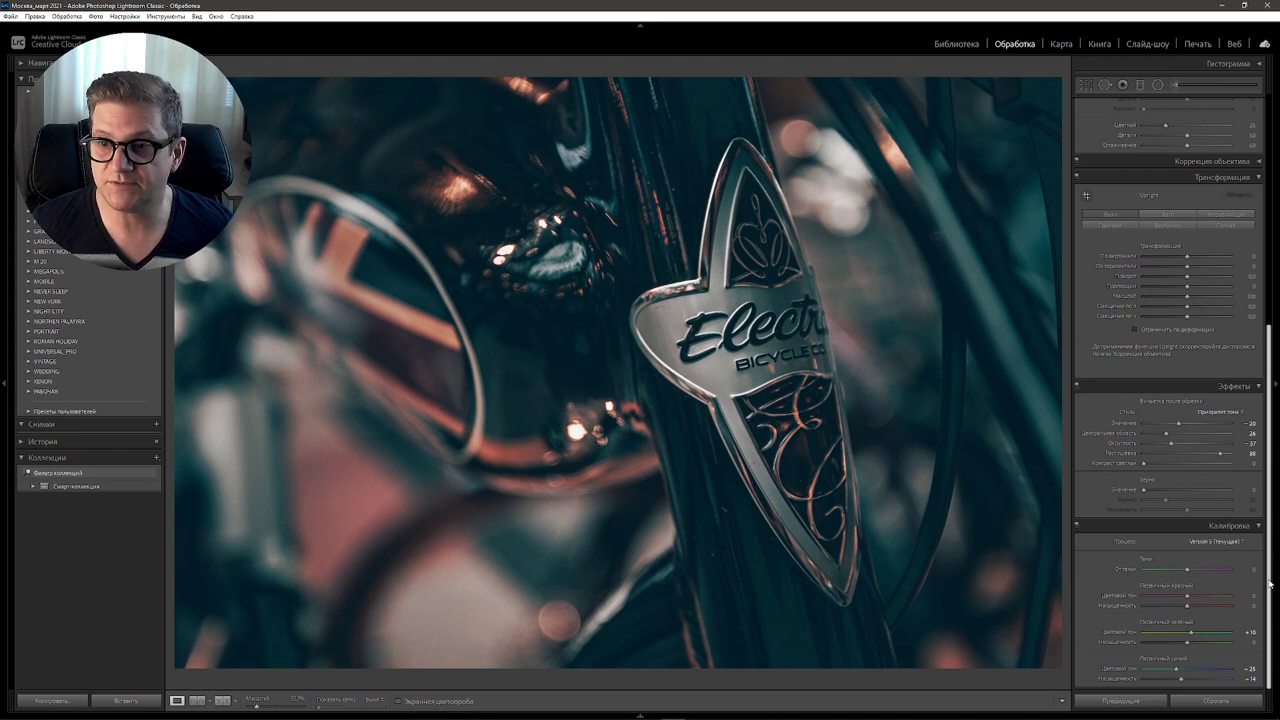
{"action": "scroll", "coordinate": [1213, 156], "scroll_direction": "up", "scroll_amount": 5}
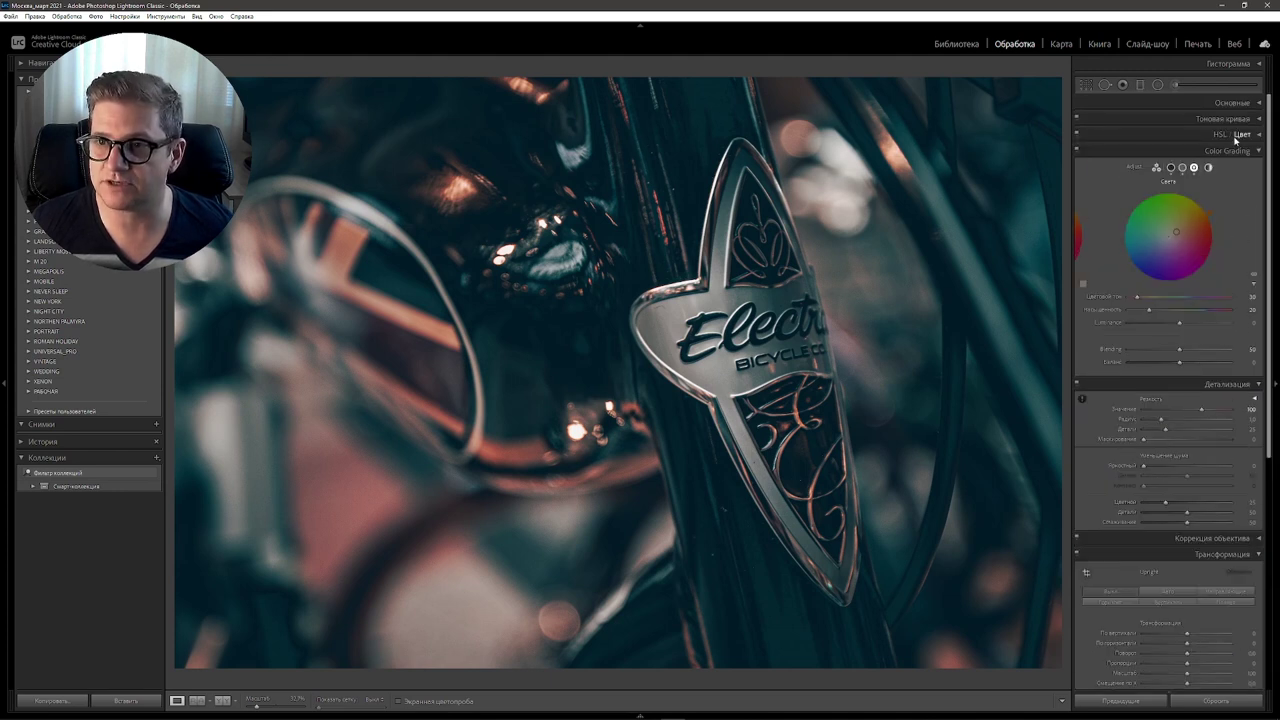
Step: In the Basic panel, set Saturation -20, Vibrance +42 and Temperature 4598
{"action": "left_click", "coordinate": [1254, 104]}
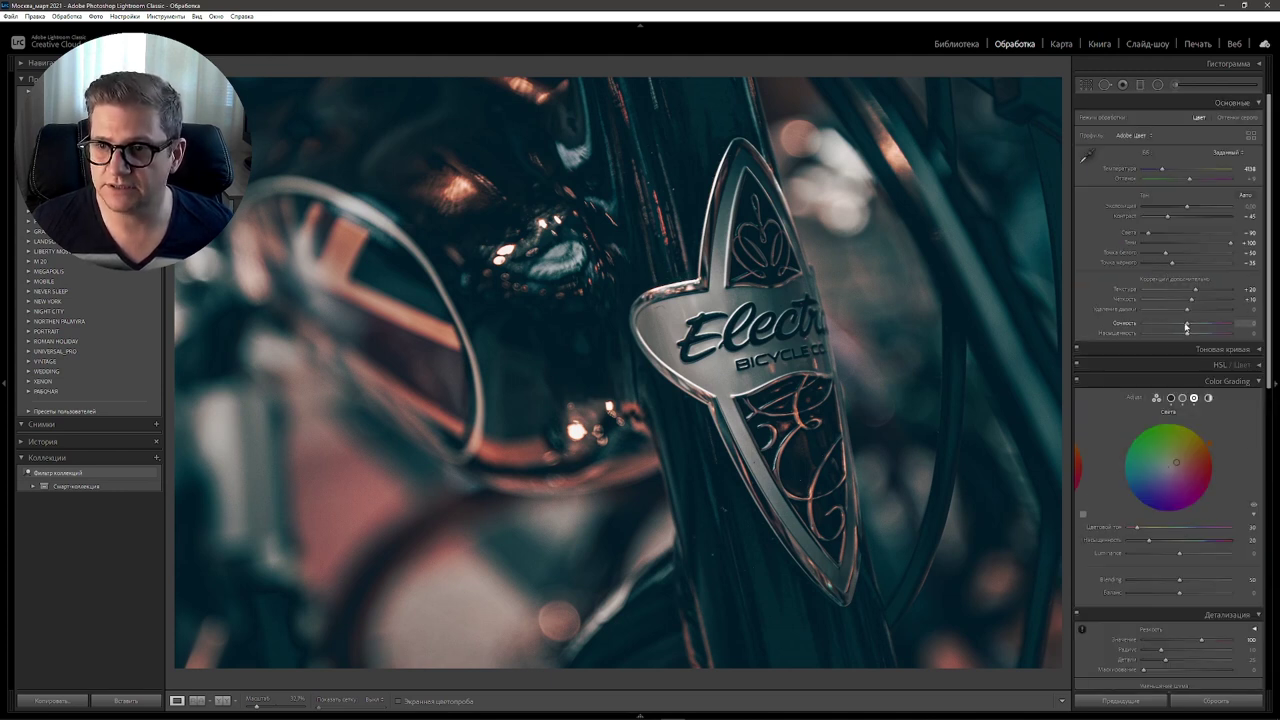
{"action": "left_click_drag", "start_coordinate": [1188, 336], "coordinate": [1220, 325]}
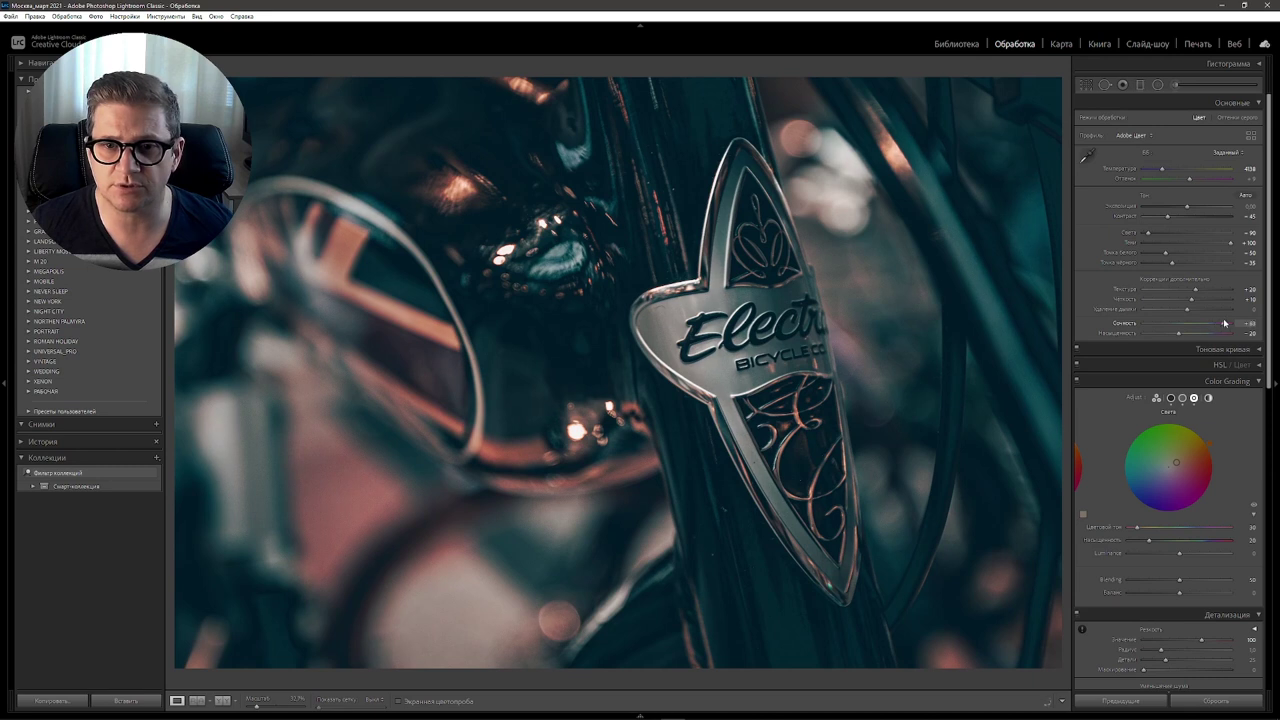
{"action": "left_click_drag", "start_coordinate": [1205, 327], "coordinate": [1206, 325]}
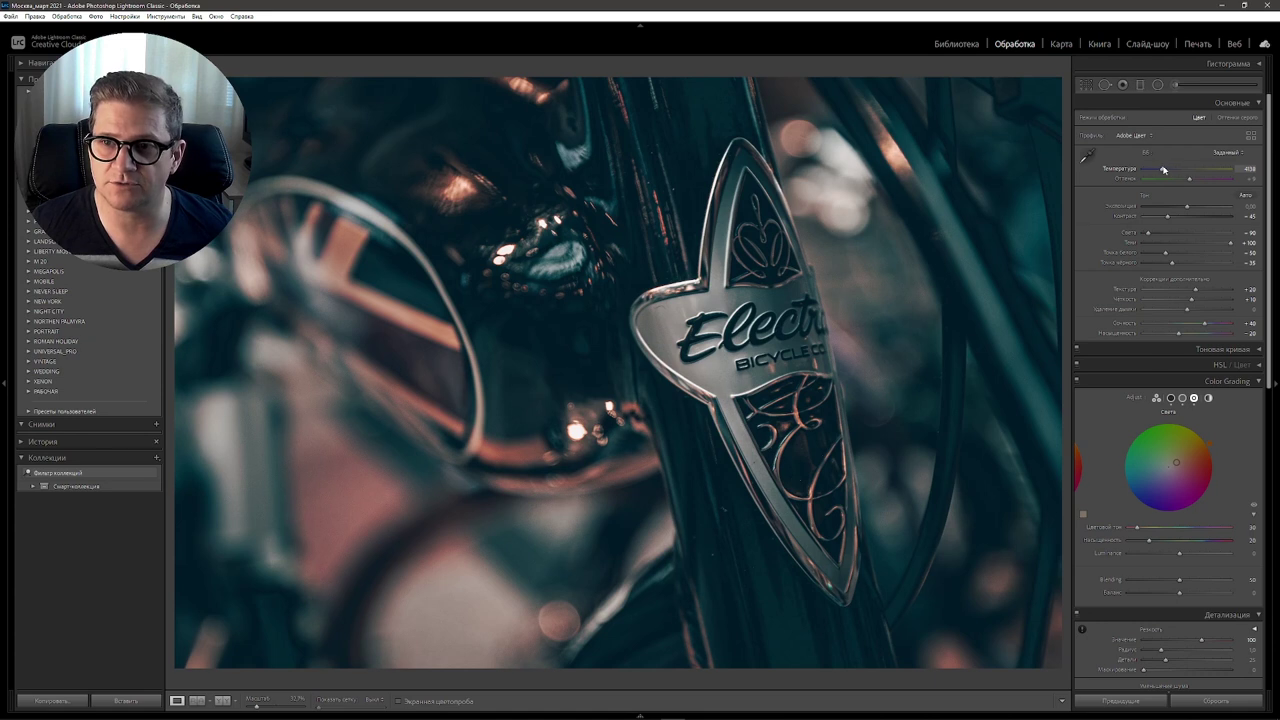
{"action": "left_click_drag", "start_coordinate": [1161, 170], "coordinate": [1165, 170]}
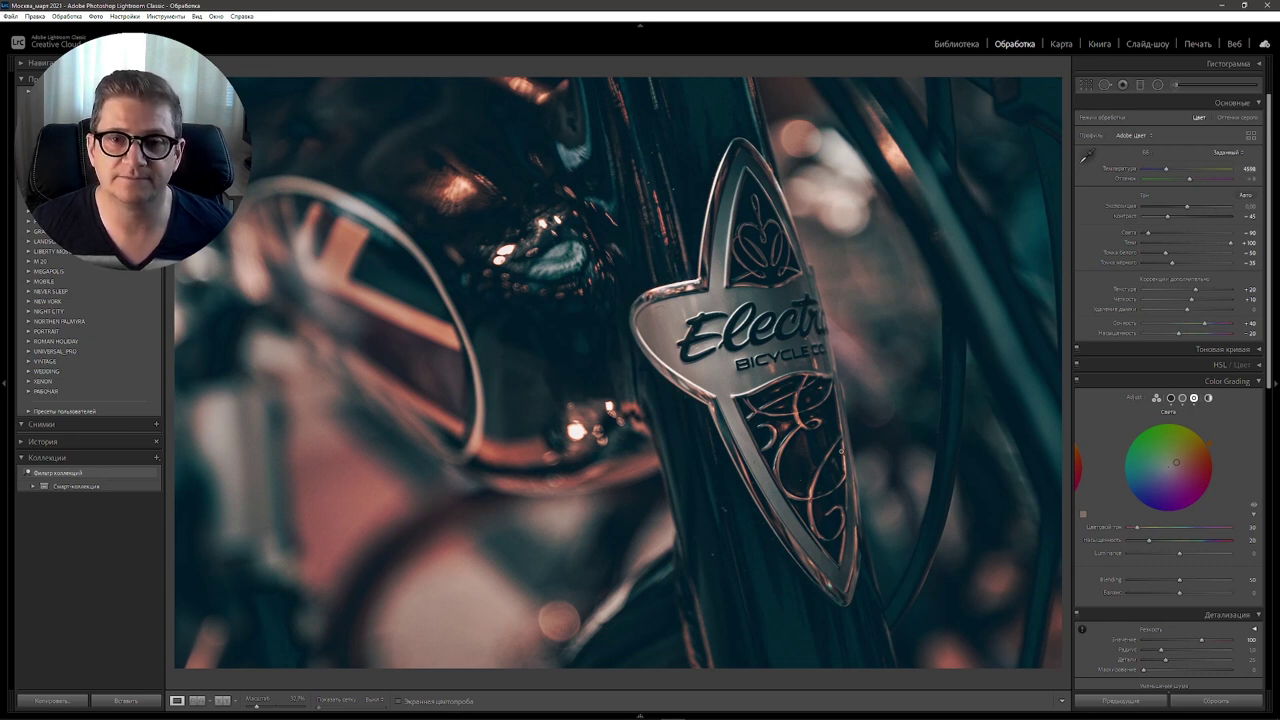
Step: On the Point Curve, move the shadow point to Input 76, Output 49
{"action": "left_click", "coordinate": [1259, 350]}
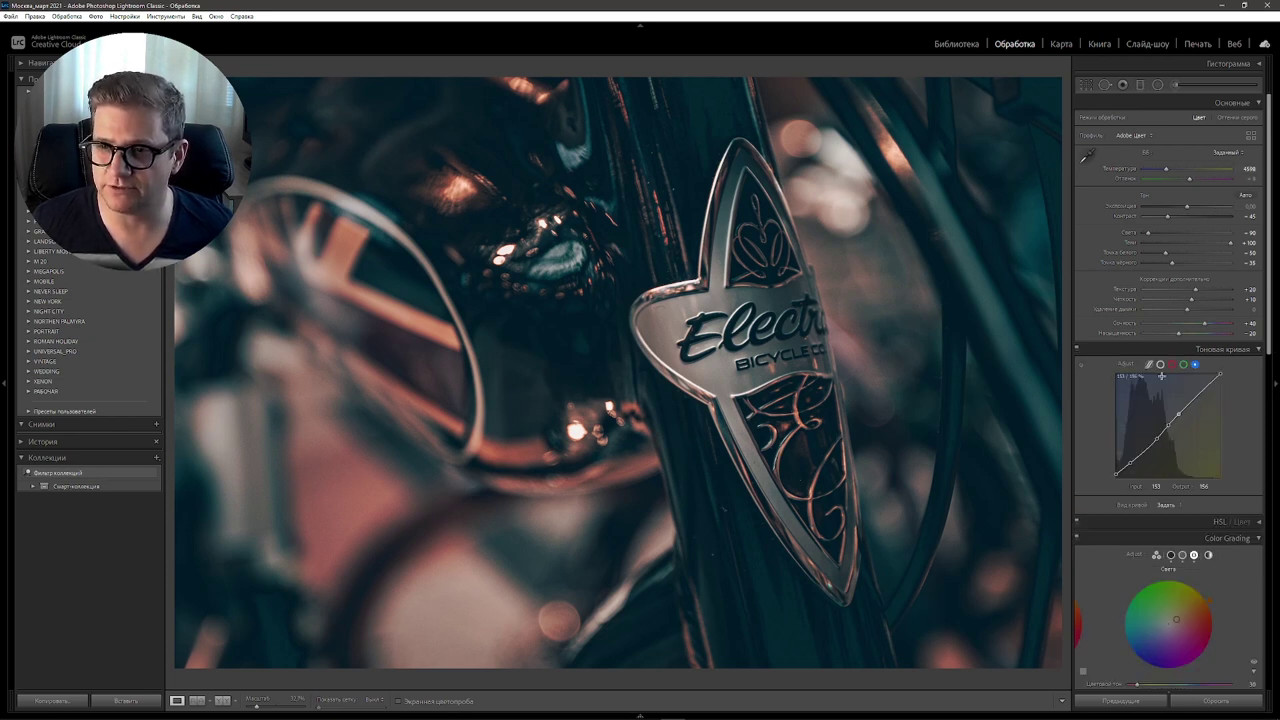
{"action": "left_click", "coordinate": [1160, 366]}
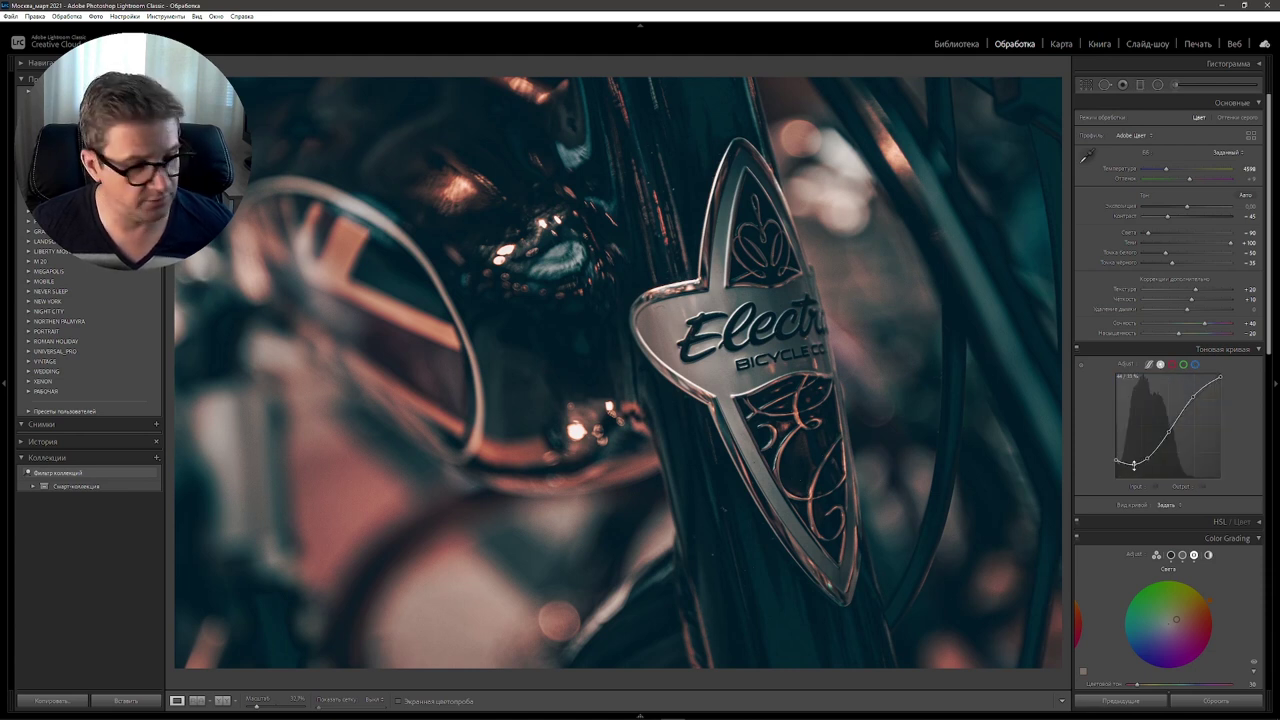
{"action": "left_click_drag", "start_coordinate": [1133, 464], "coordinate": [1134, 467]}
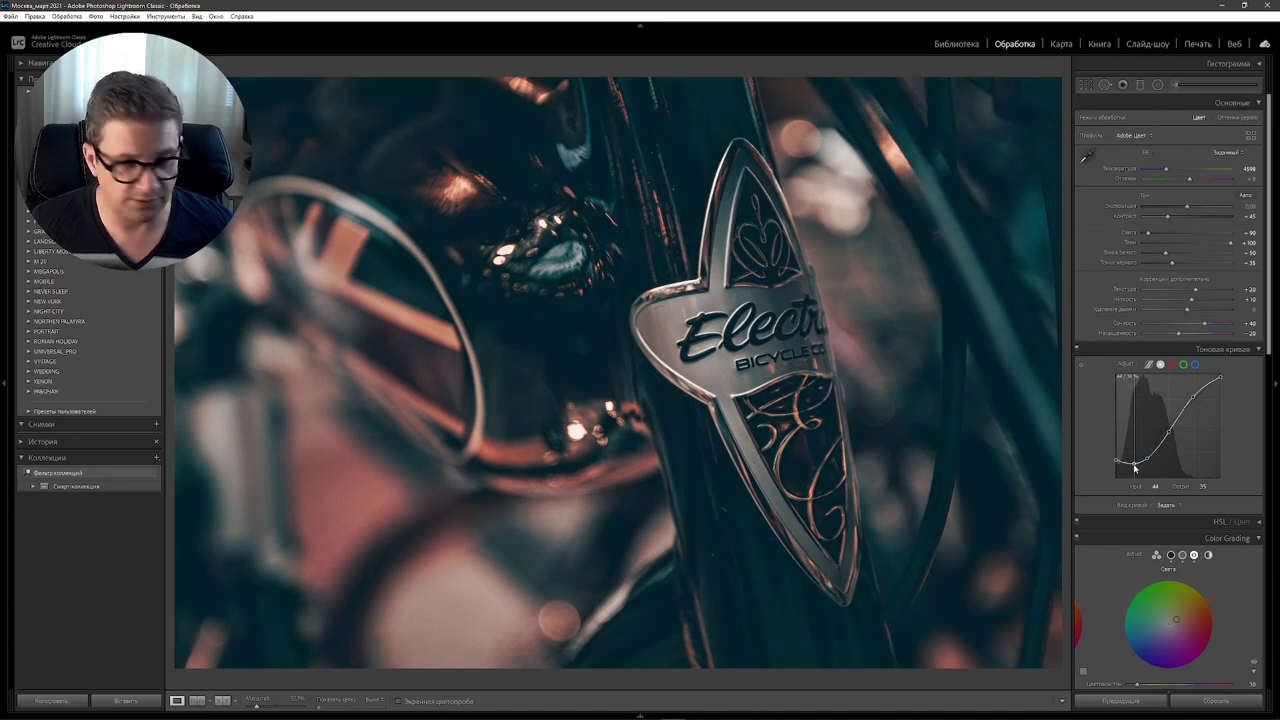
{"action": "left_click_drag", "start_coordinate": [1134, 467], "coordinate": [1138, 461]}
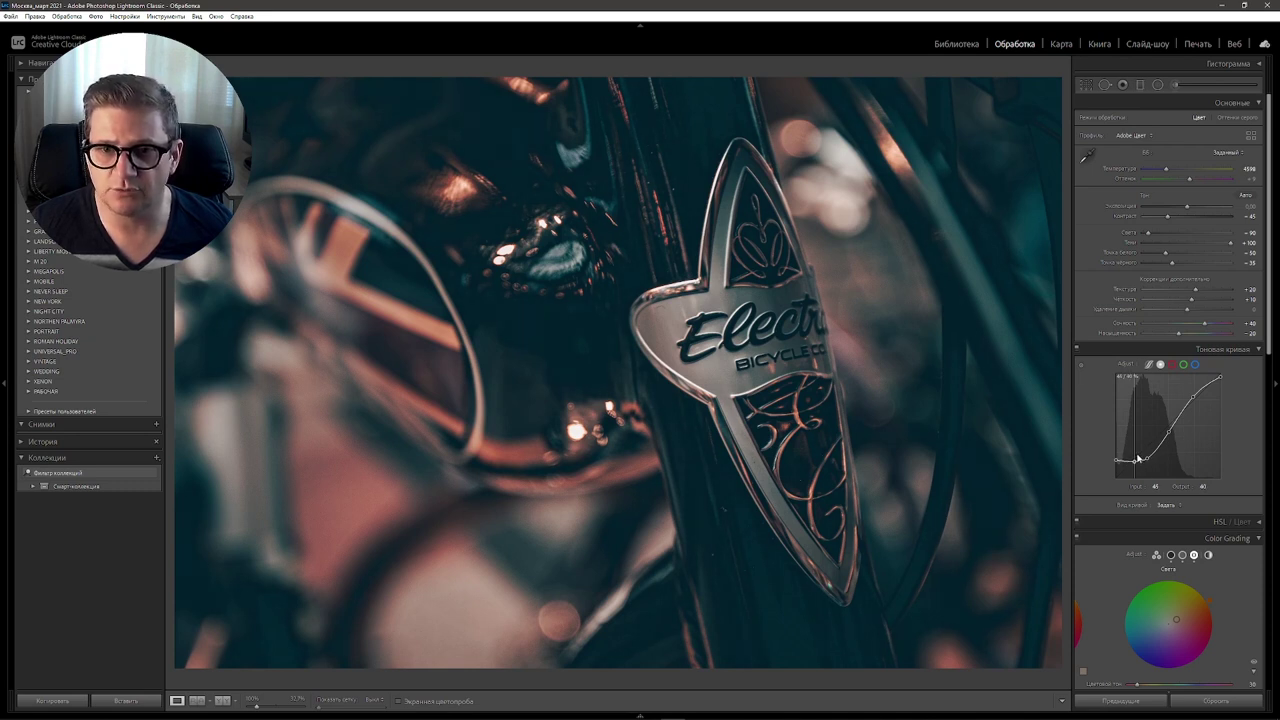
{"action": "left_click_drag", "start_coordinate": [1136, 459], "coordinate": [1136, 463]}
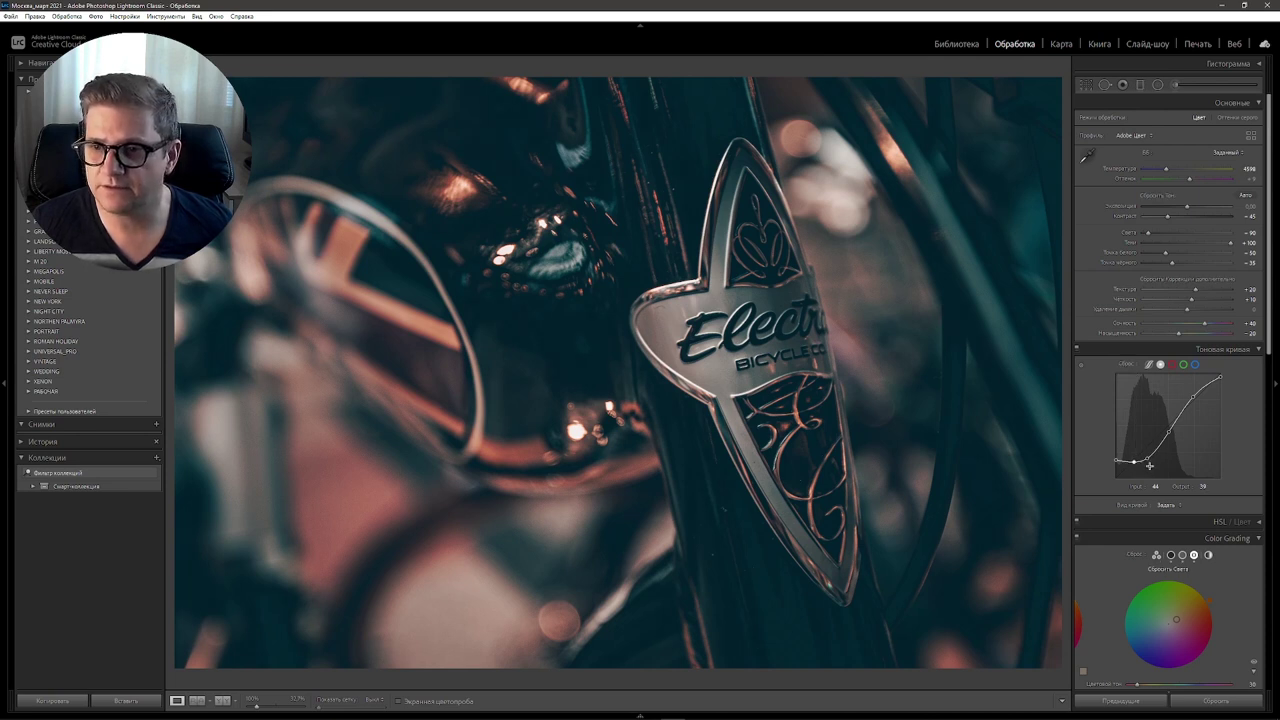
{"action": "left_click_drag", "start_coordinate": [1136, 460], "coordinate": [1149, 460]}
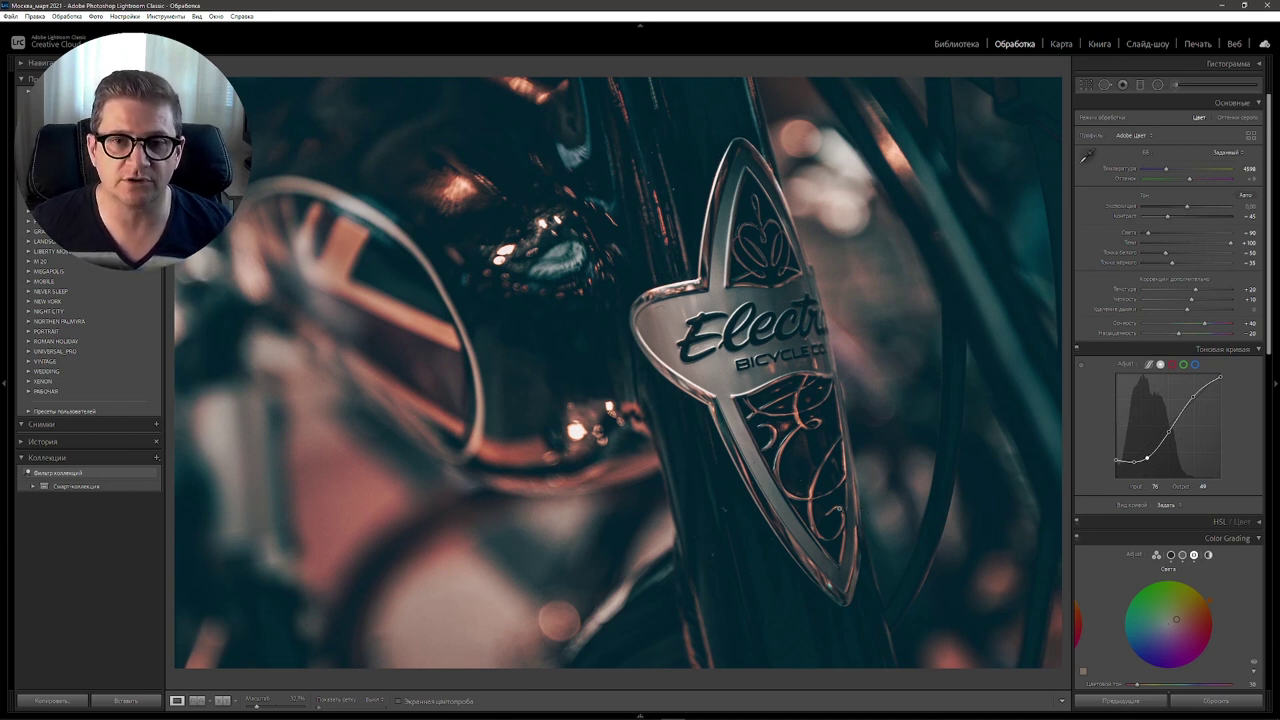
{"action": "mouse_move", "coordinate": [1269, 340]}
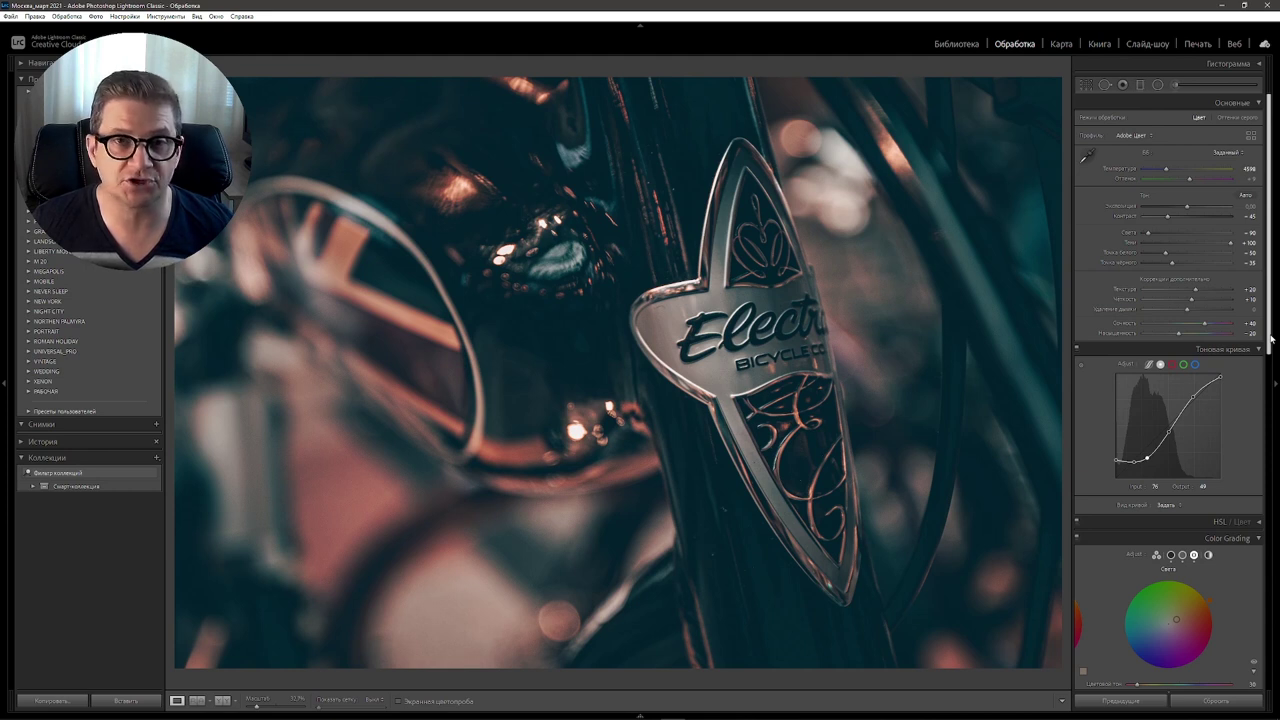
{"action": "left_click_drag", "start_coordinate": [1270, 340], "coordinate": [1276, 670]}
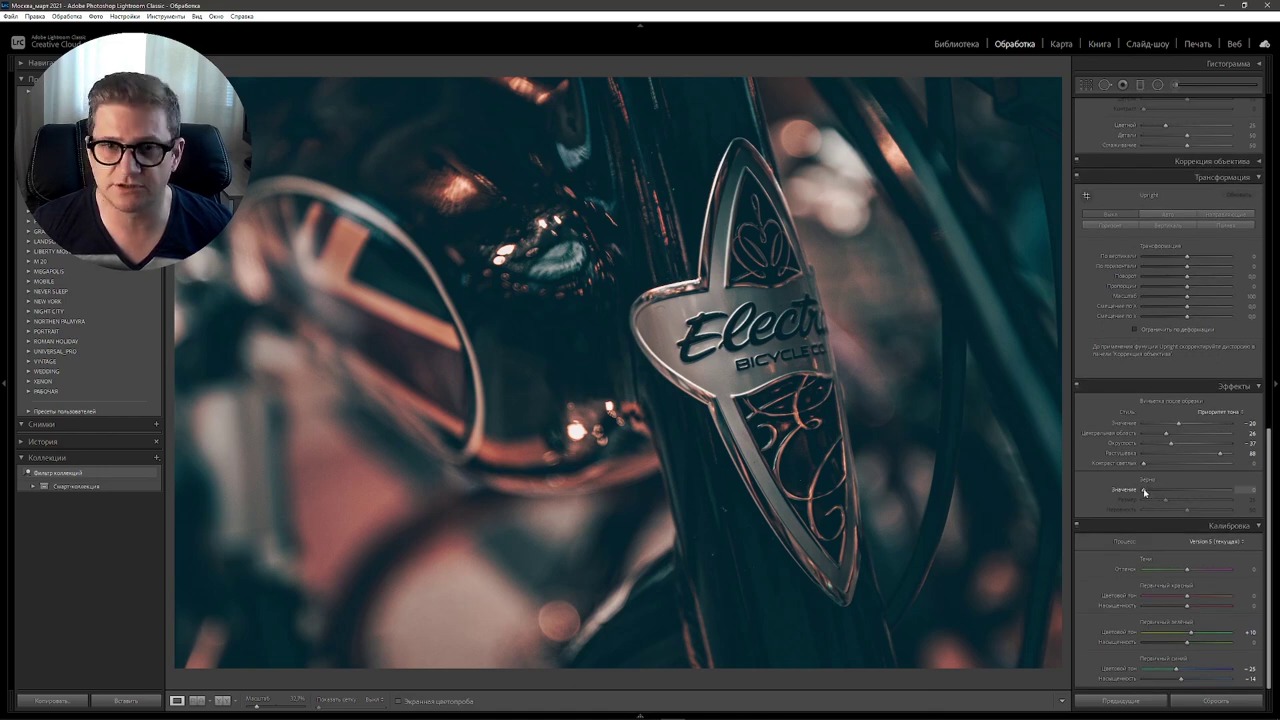
Step: Add grain at amount about 15, size 35, roughness 30, checked at 1:1 on the Electra lettering
{"action": "left_click", "coordinate": [697, 257]}
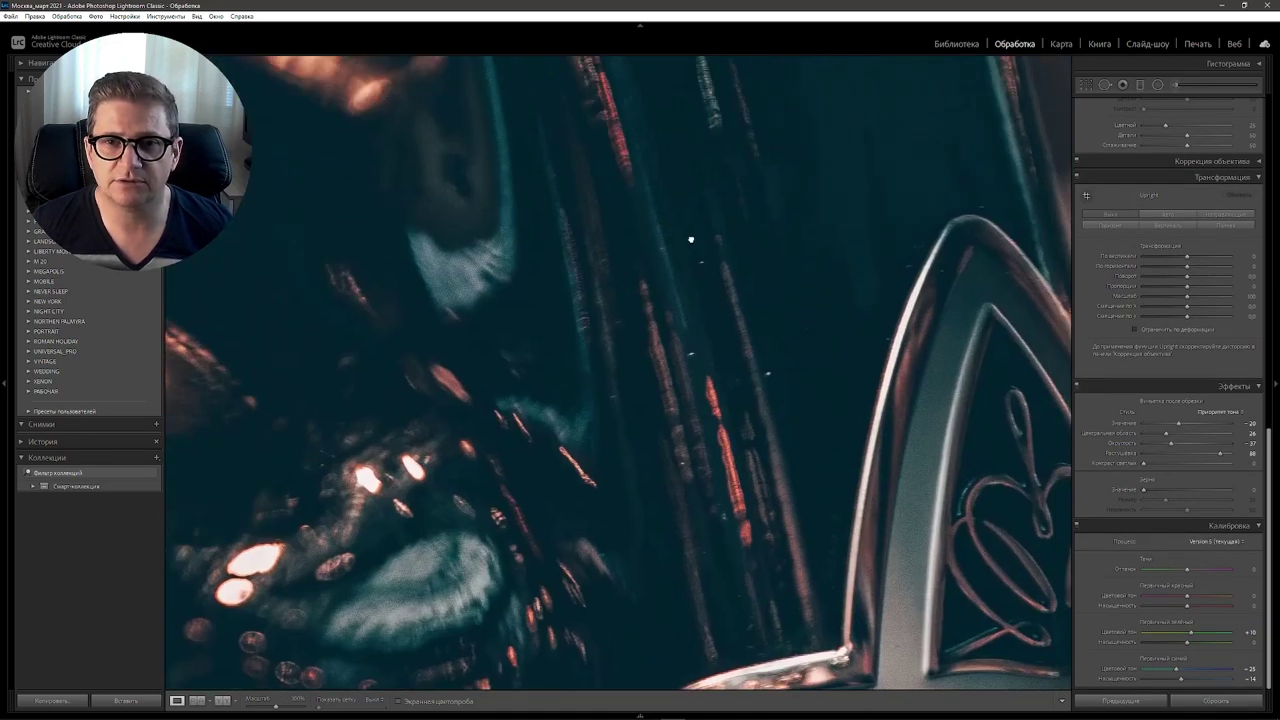
{"action": "mouse_move", "coordinate": [689, 240]}
{"action": "left_mouse_down"}
{"action": "mouse_move", "coordinate": [328, 213]}
{"action": "mouse_move", "coordinate": [549, 414]}
{"action": "mouse_move", "coordinate": [251, 186]}
{"action": "mouse_move", "coordinate": [631, 234]}
{"action": "left_mouse_up"}
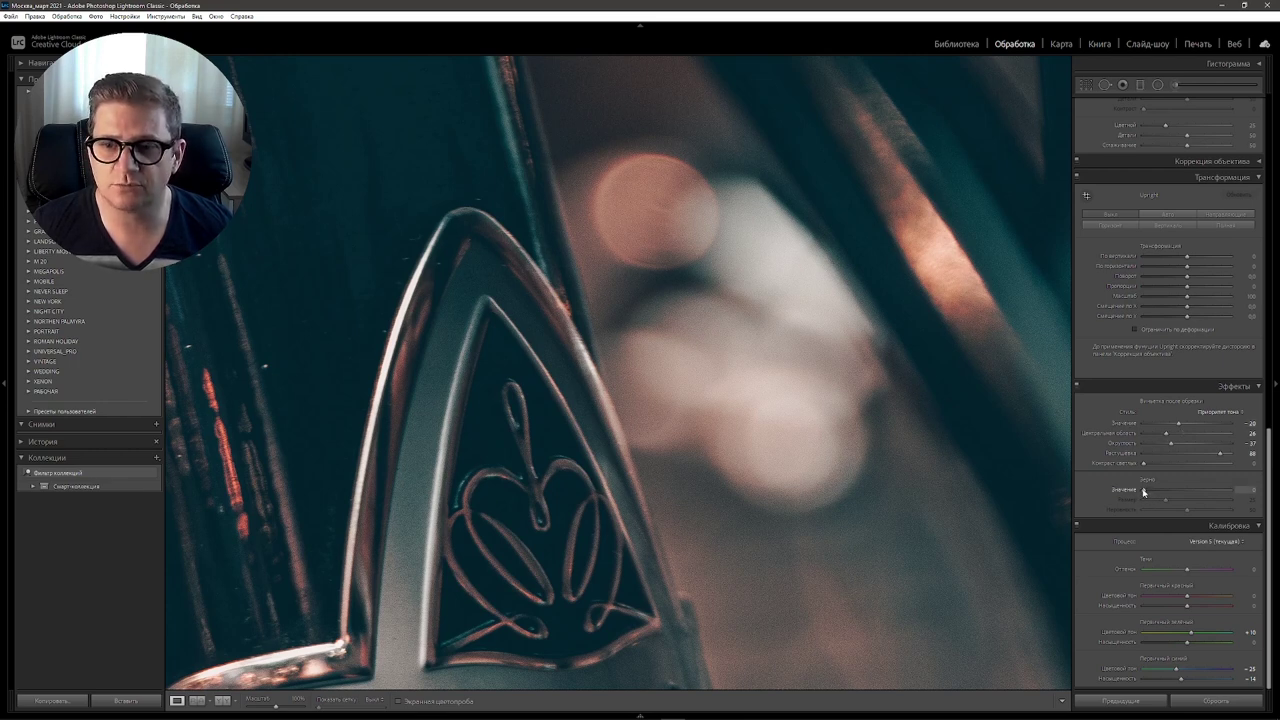
{"action": "mouse_move", "coordinate": [1145, 492]}
{"action": "left_mouse_down"}
{"action": "mouse_move", "coordinate": [1191, 491]}
{"action": "mouse_move", "coordinate": [1165, 495]}
{"action": "left_mouse_up"}
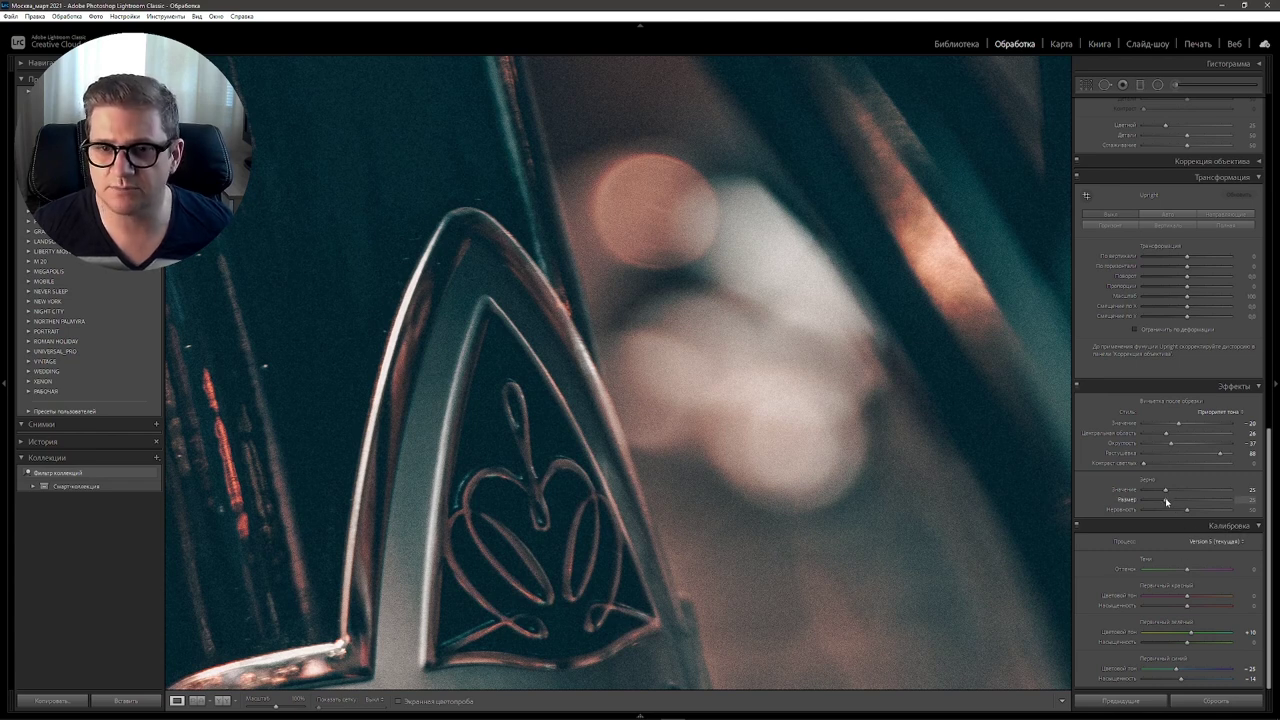
{"action": "left_click_drag", "start_coordinate": [1180, 507], "coordinate": [1176, 507]}
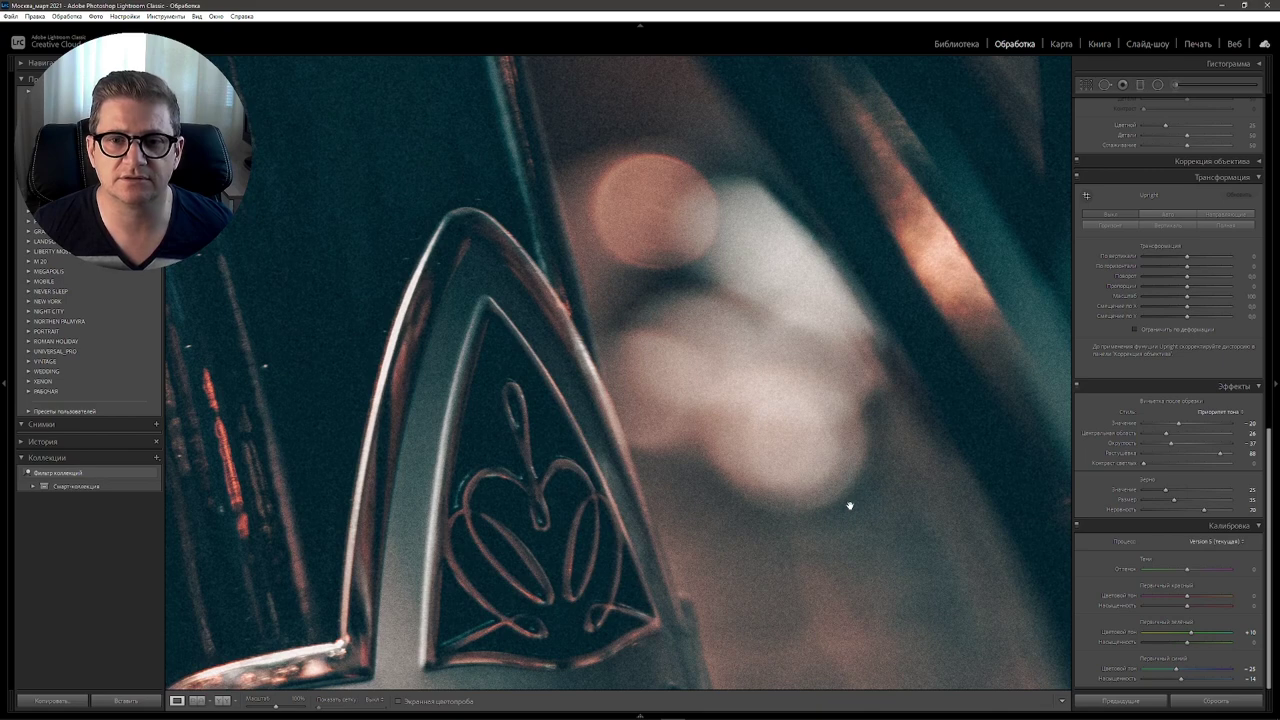
{"action": "left_click_drag", "start_coordinate": [585, 327], "coordinate": [725, 367]}
{"action": "left_click", "coordinate": [698, 365]}
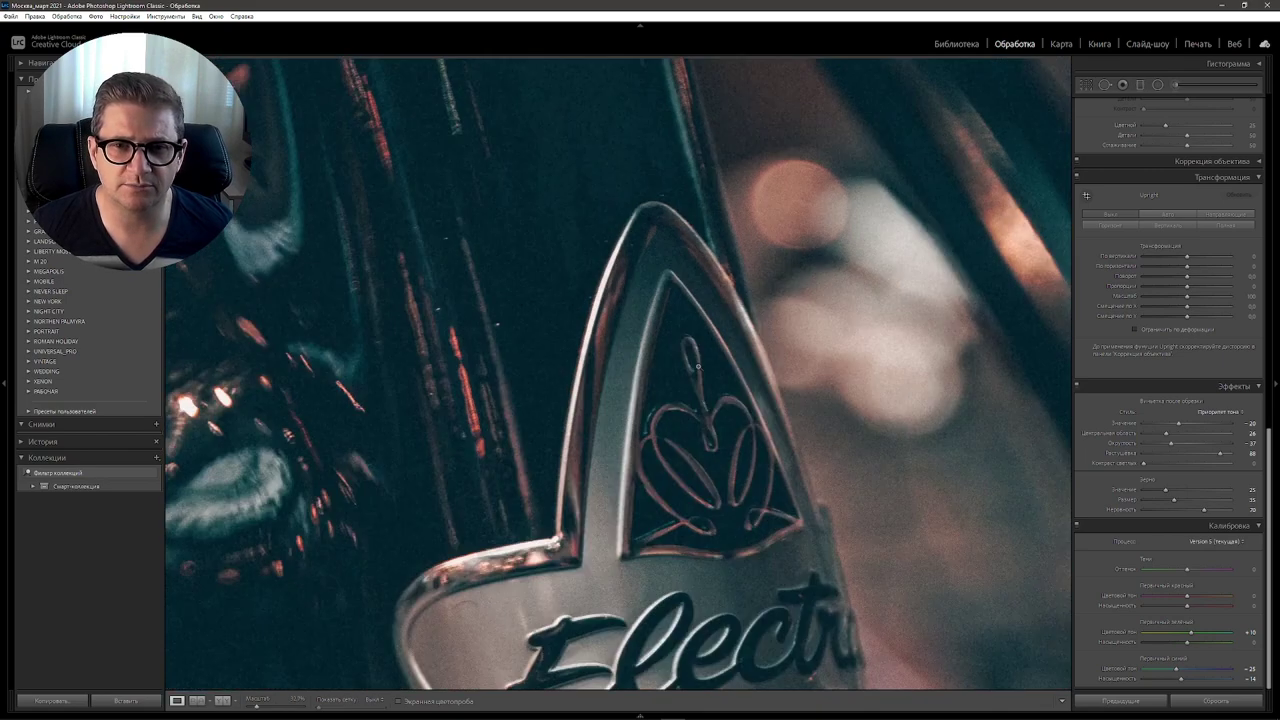
{"action": "left_click", "coordinate": [841, 409]}
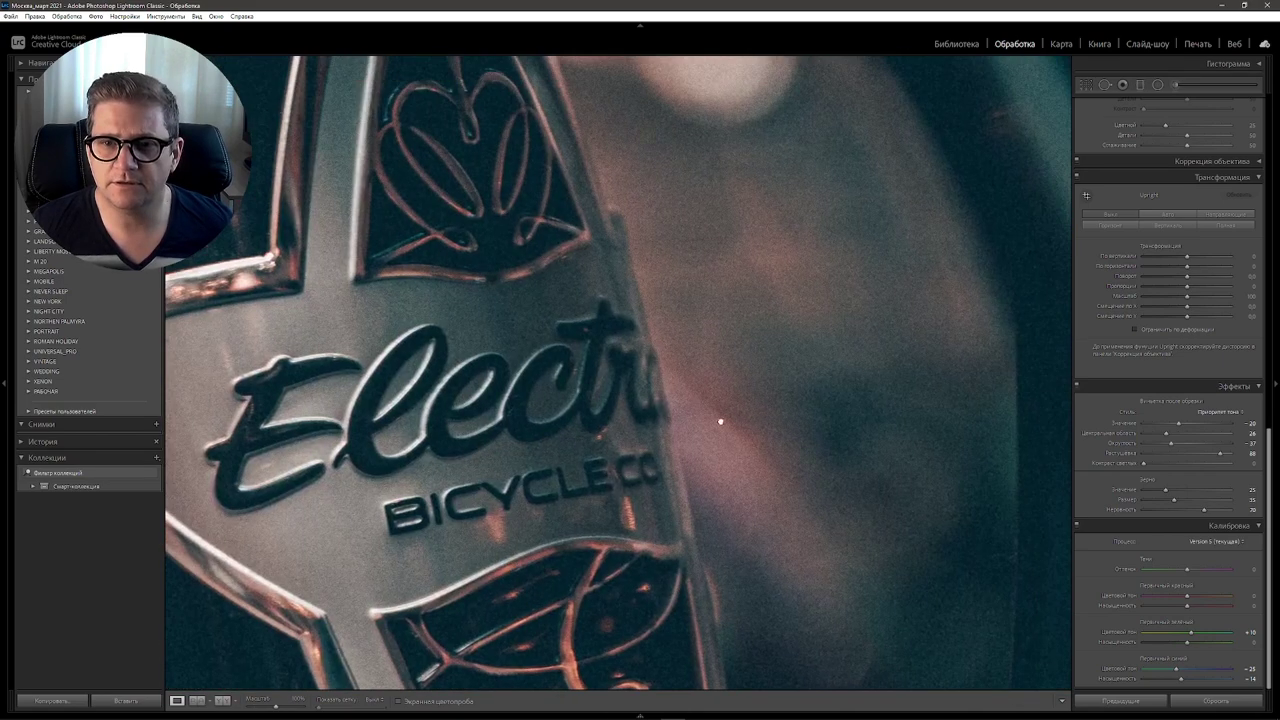
{"action": "left_click_drag", "start_coordinate": [717, 423], "coordinate": [537, 526]}
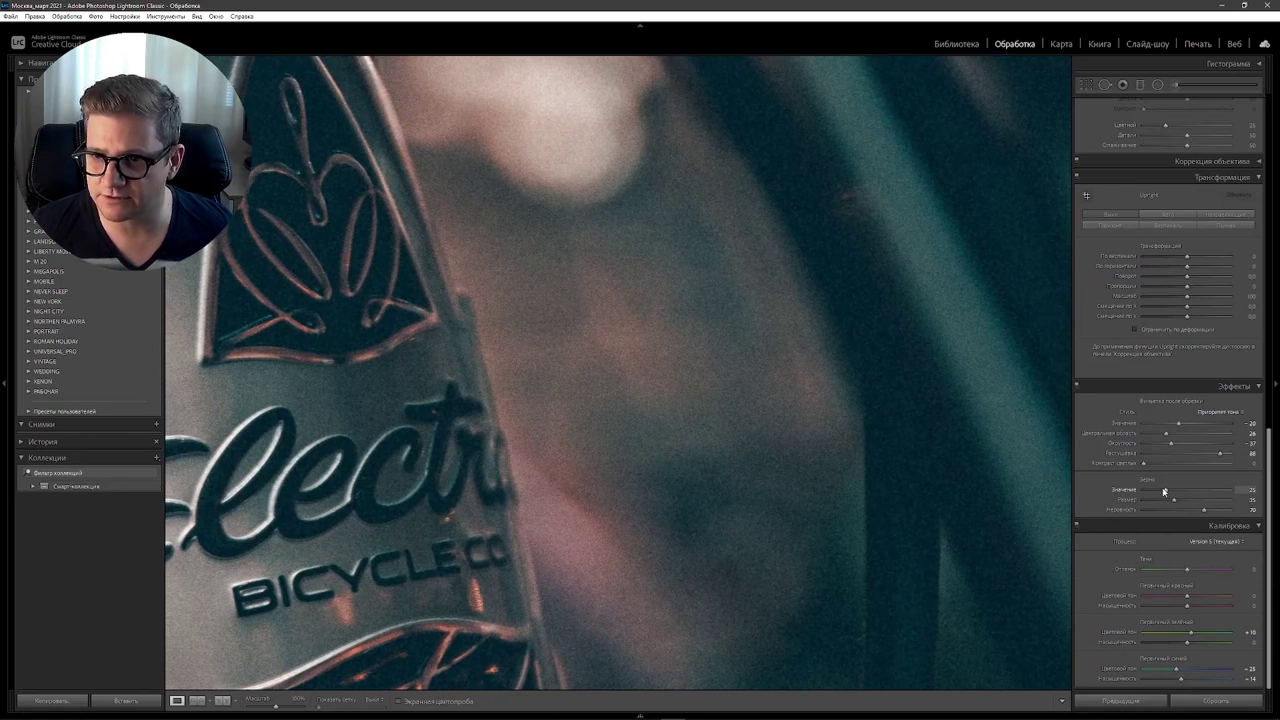
{"action": "left_click_drag", "start_coordinate": [1165, 491], "coordinate": [1156, 490]}
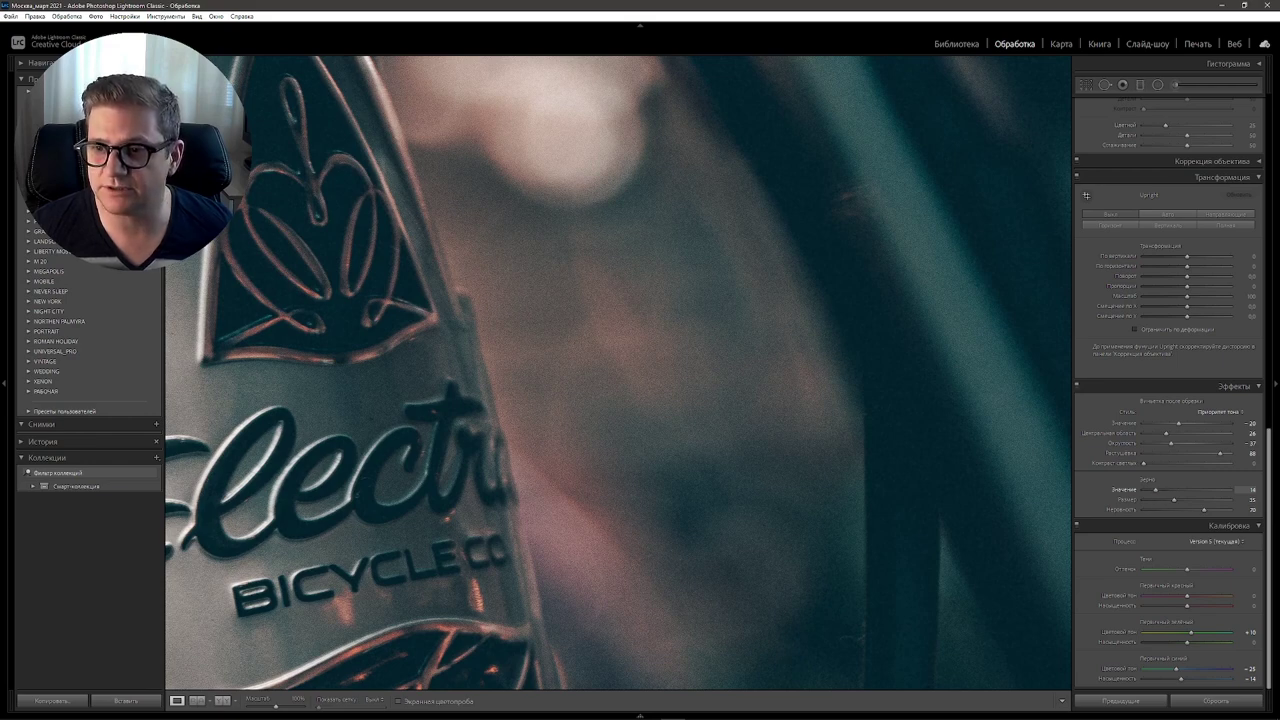
{"action": "left_click", "coordinate": [657, 434]}
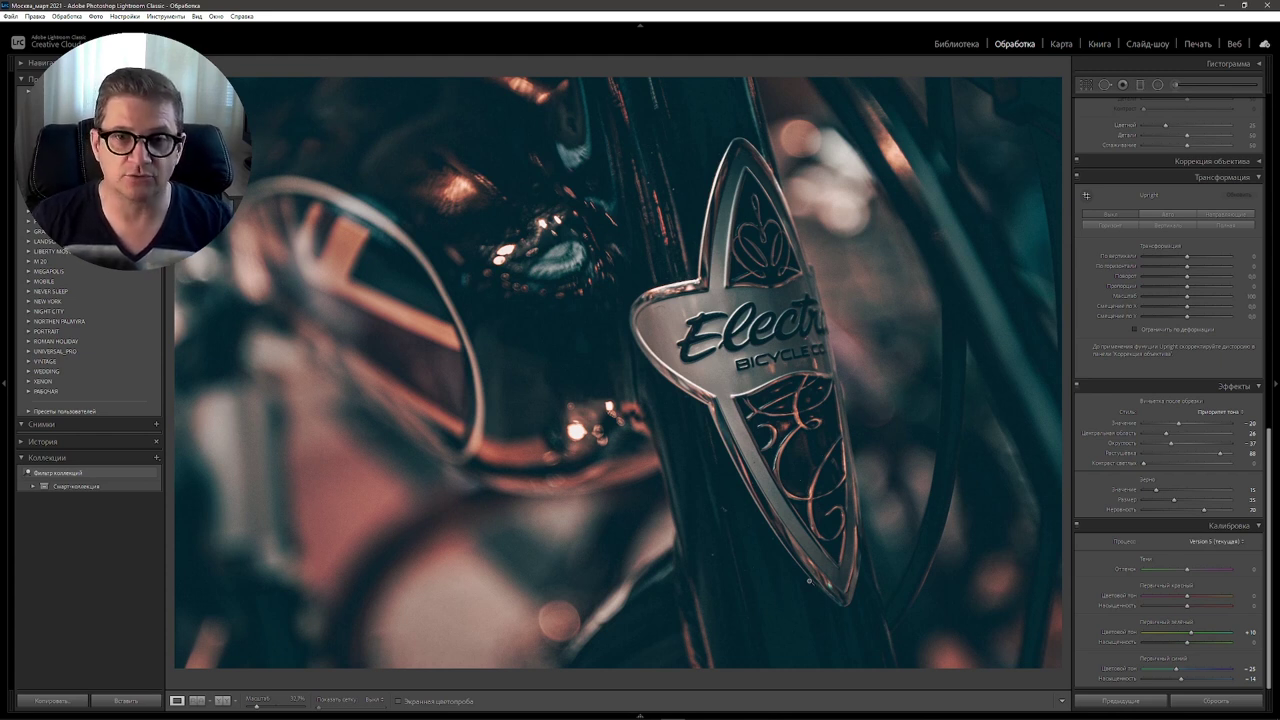
{"action": "key", "text": "backslash"}
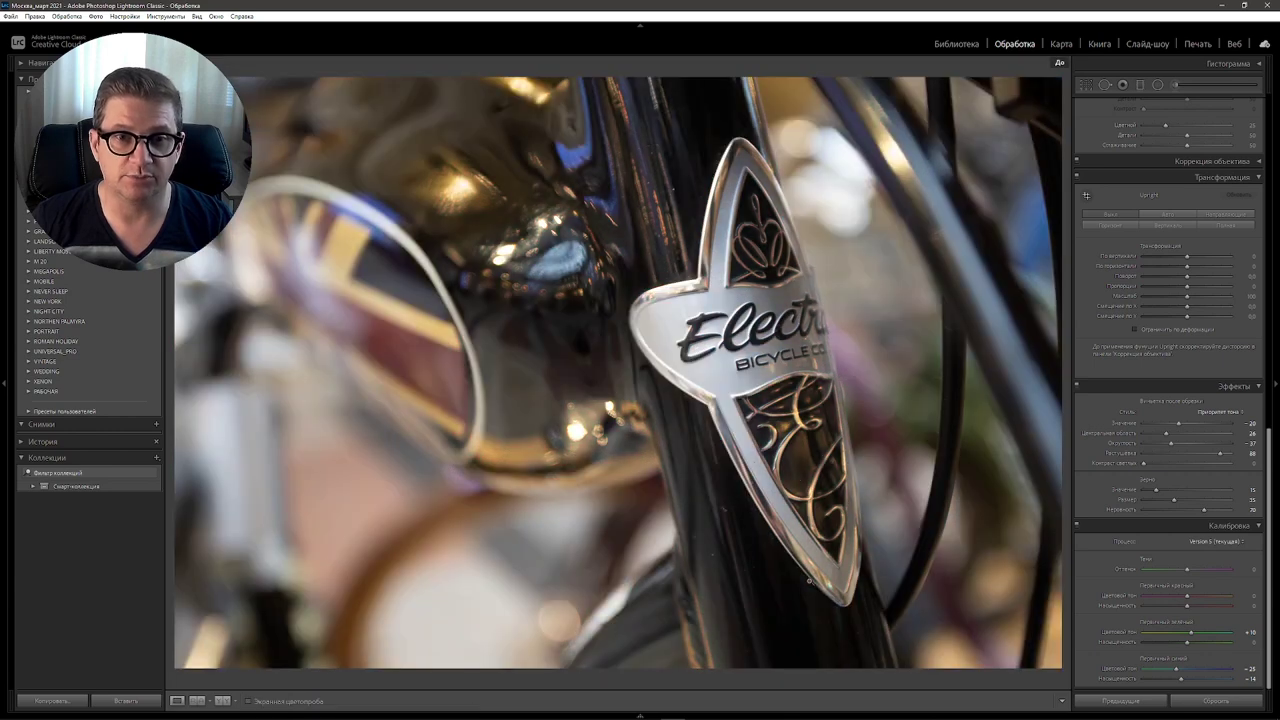
{"action": "key", "text": "backslash"}
{"action": "key", "text": "backslash"}
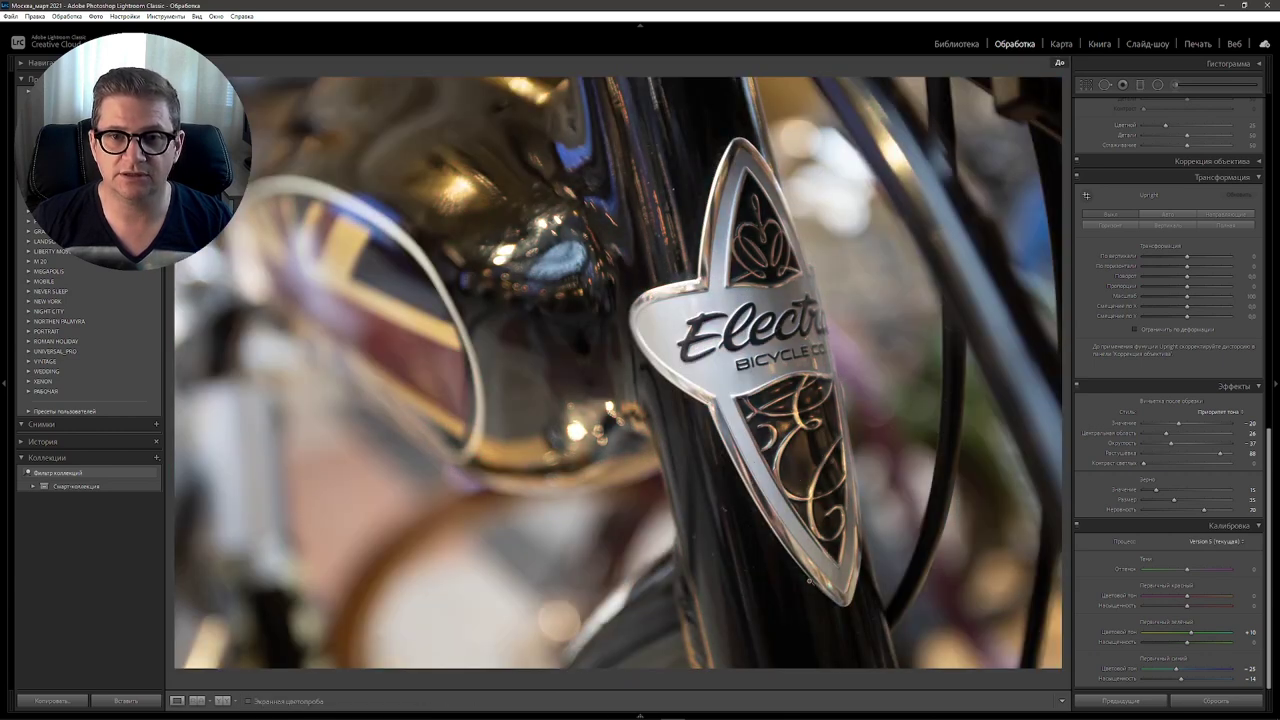
{"action": "key", "text": "backslash"}
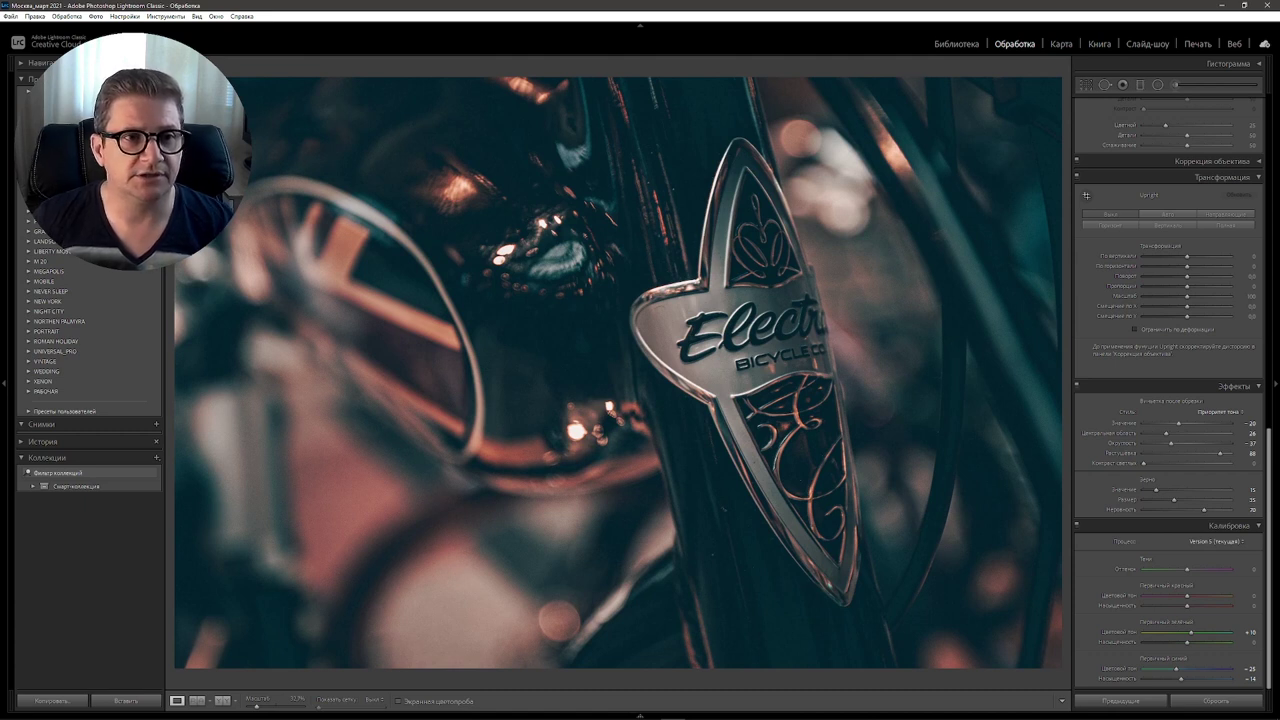
Step: Save preset 'Vintage' in РАБОЧАЯ, excluding profile, white balance, exposure and transform
{"action": "key", "text": "backslash"}
{"action": "key", "text": "ctrl+shift+n"}
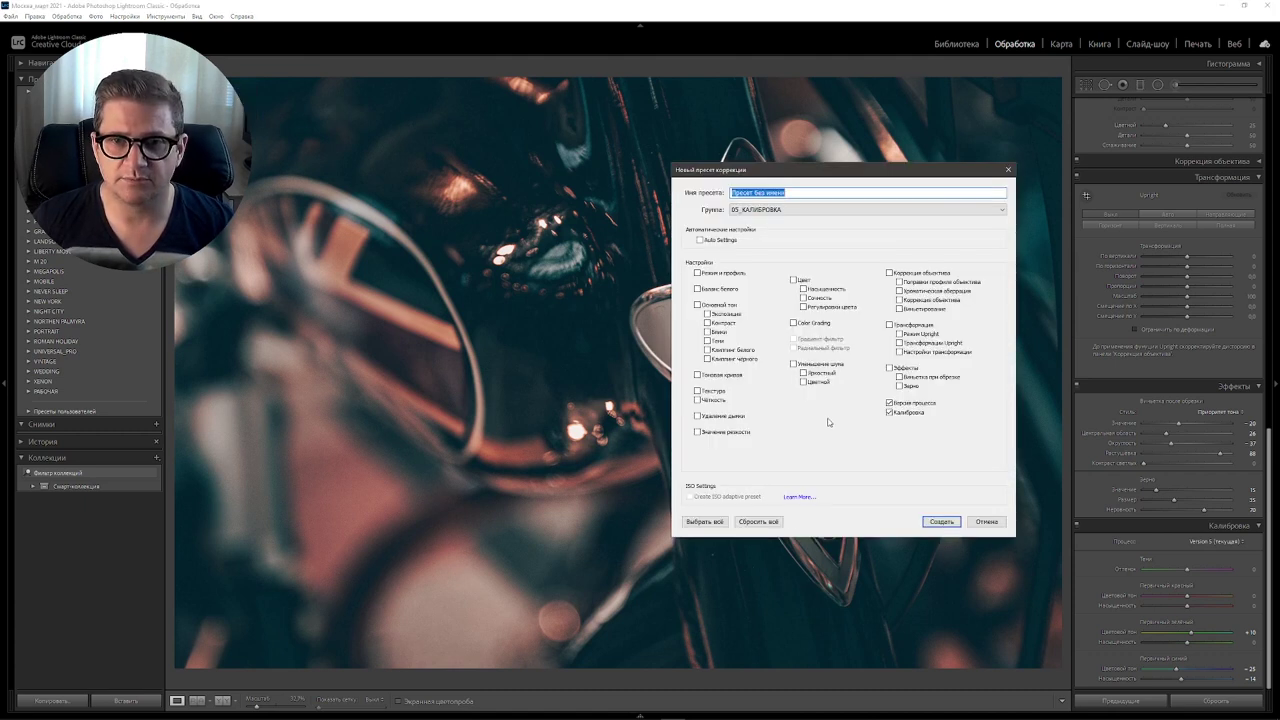
{"action": "type", "text": "Vintage"}
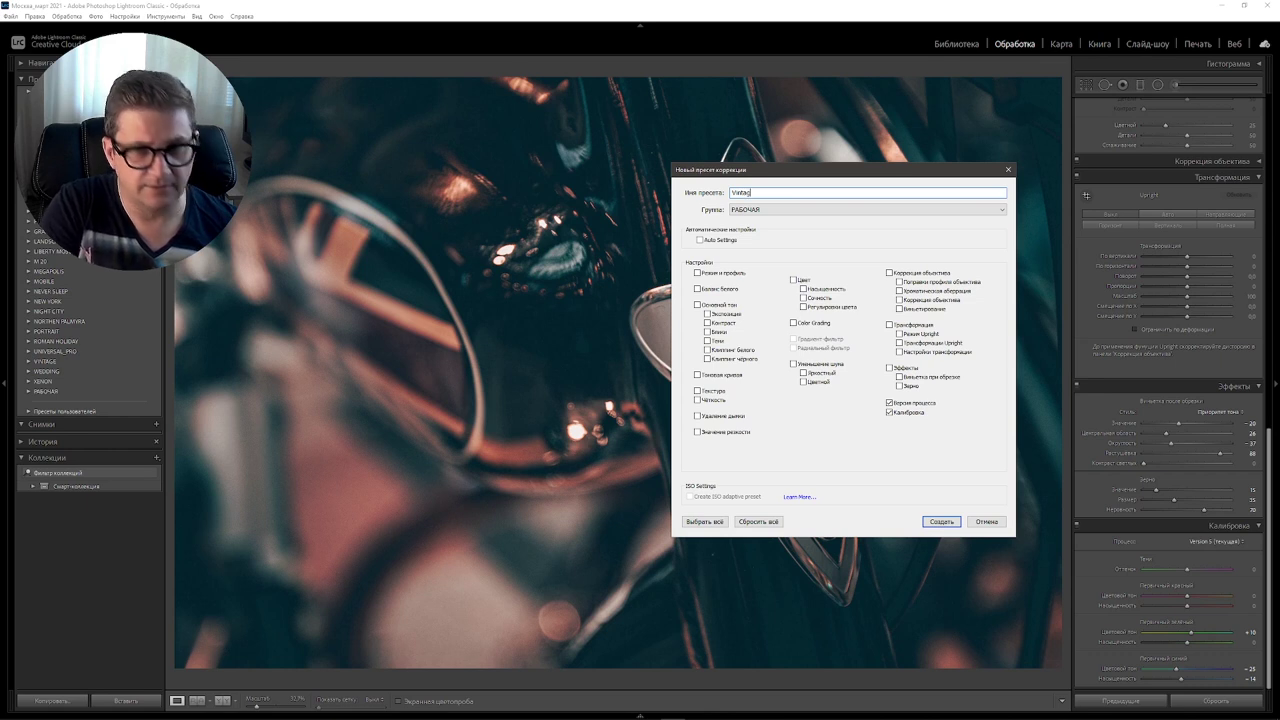
{"action": "left_click", "coordinate": [704, 521]}
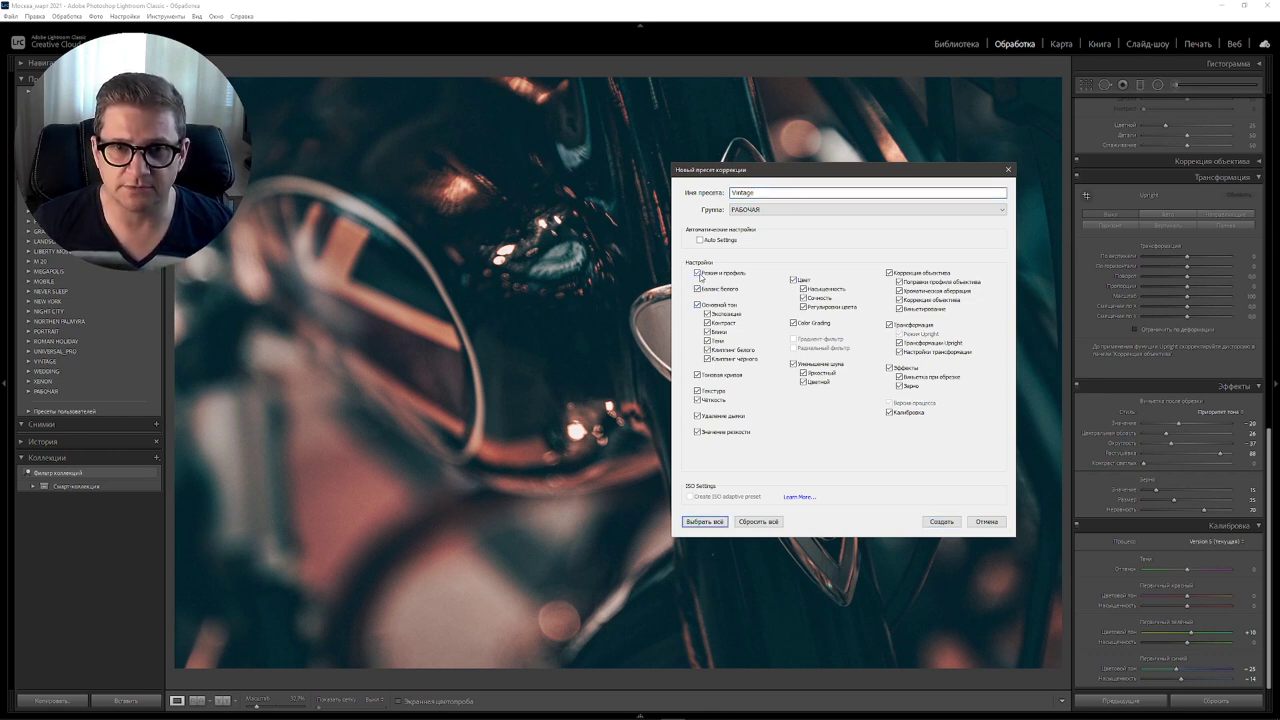
{"action": "left_click", "coordinate": [698, 274]}
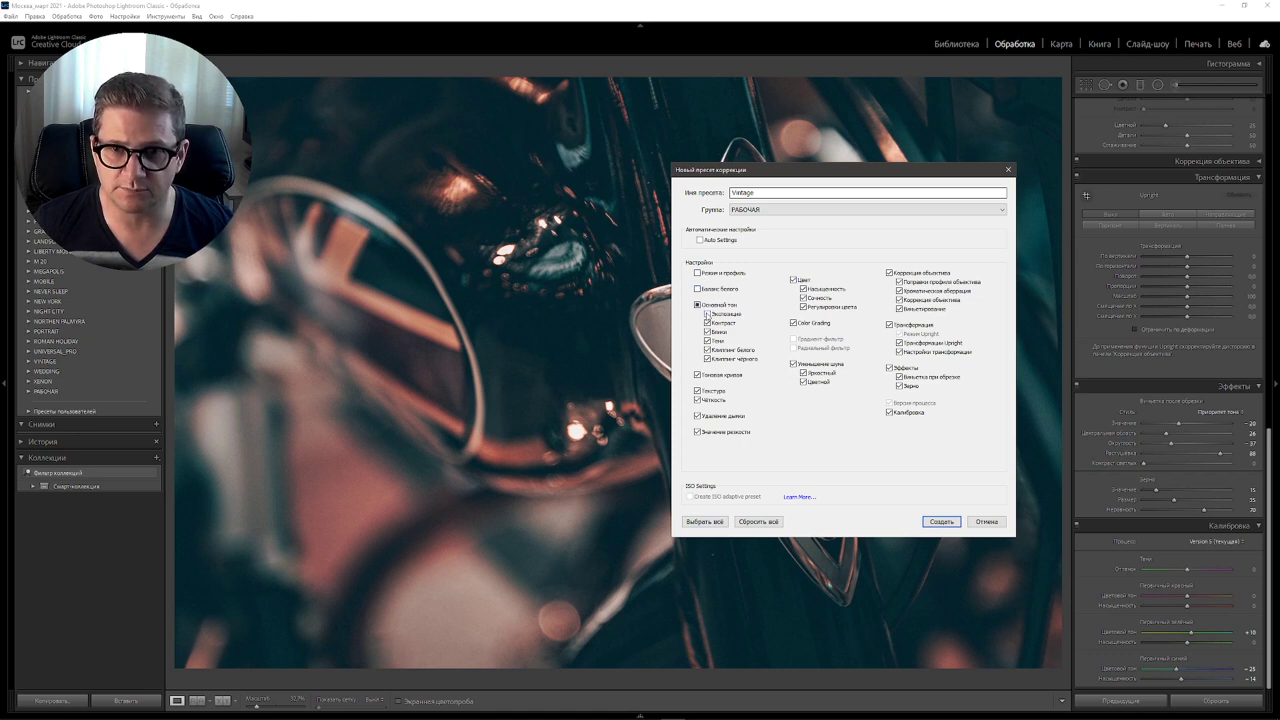
{"action": "left_click", "coordinate": [889, 325]}
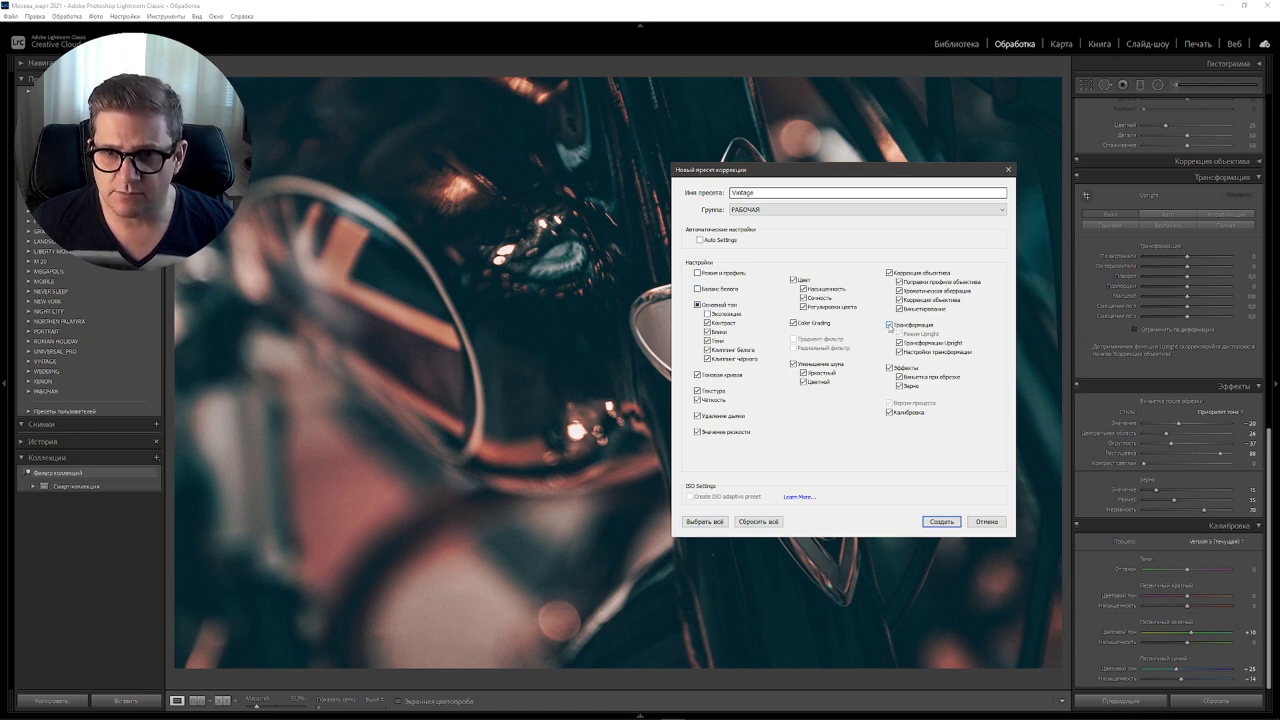
{"action": "left_click", "coordinate": [889, 325]}
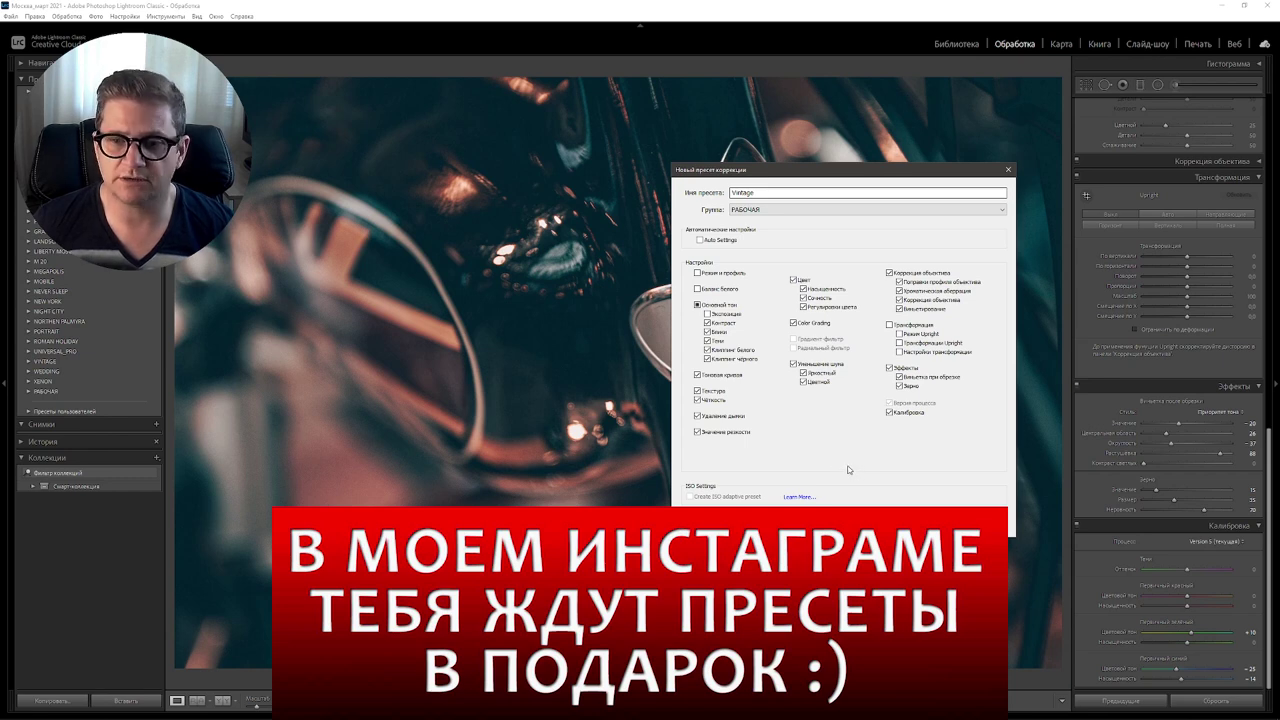
{"action": "left_click", "coordinate": [940, 523]}
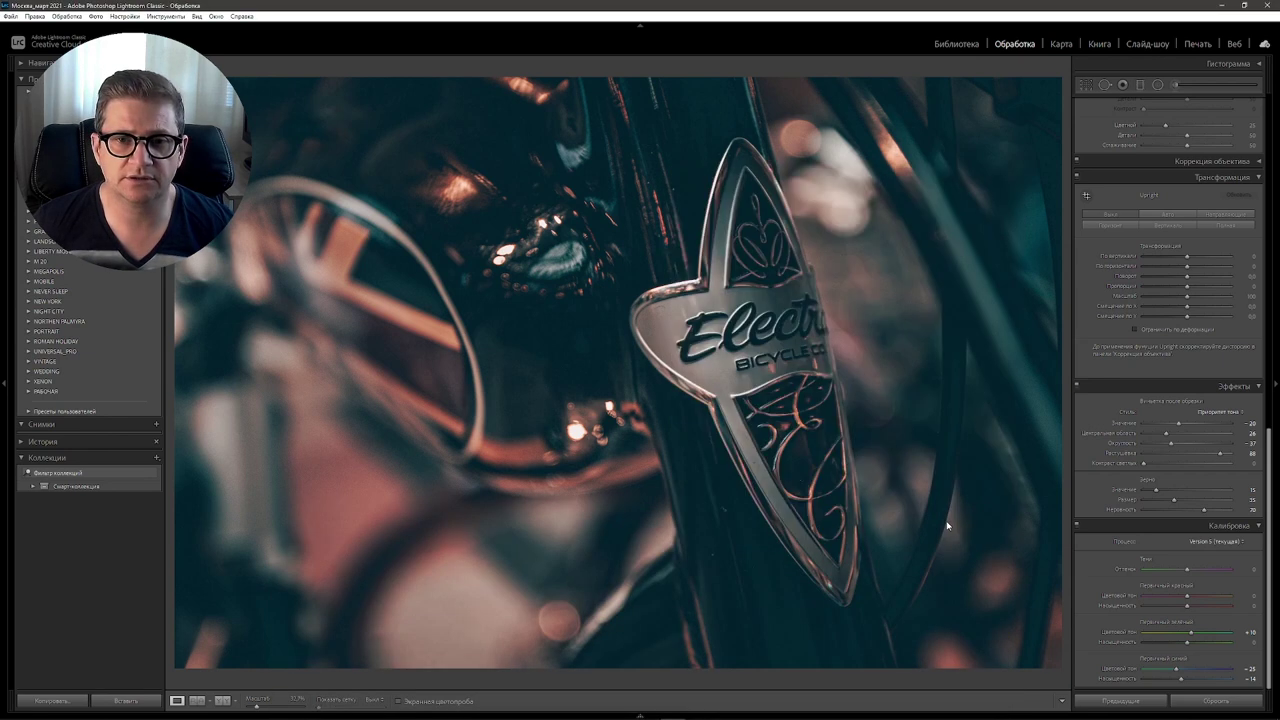
Step: Apply Vintage to the yellow Electra saddle photo, compare before/after, then select the leather saddle photo
{"action": "left_click", "coordinate": [642, 714]}
{"action": "key", "text": "t"}
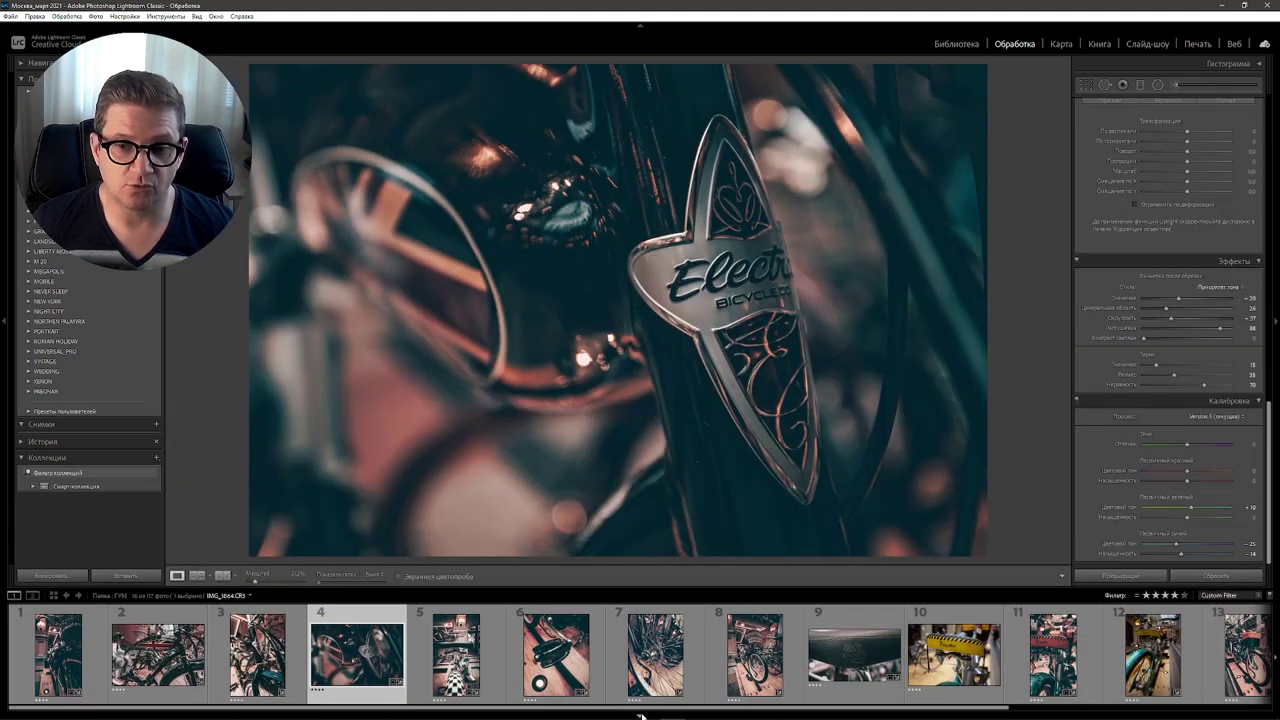
{"action": "left_click", "coordinate": [932, 641]}
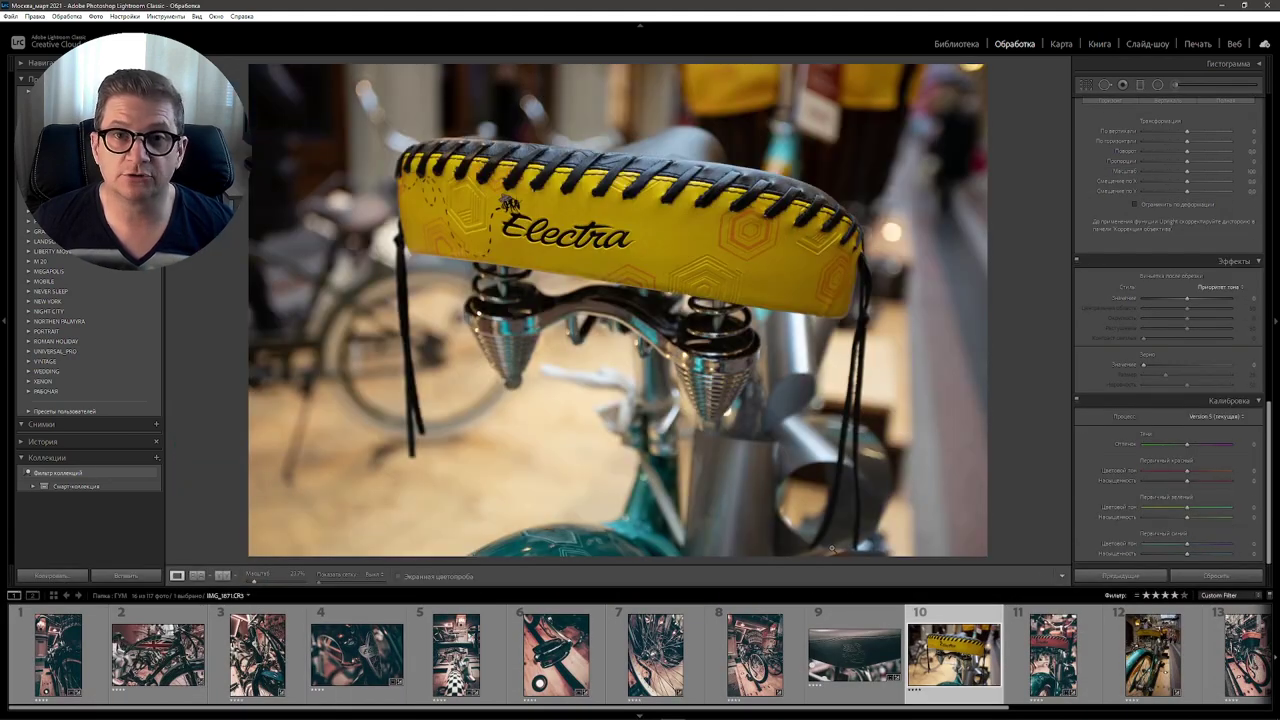
{"action": "left_click", "coordinate": [28, 362]}
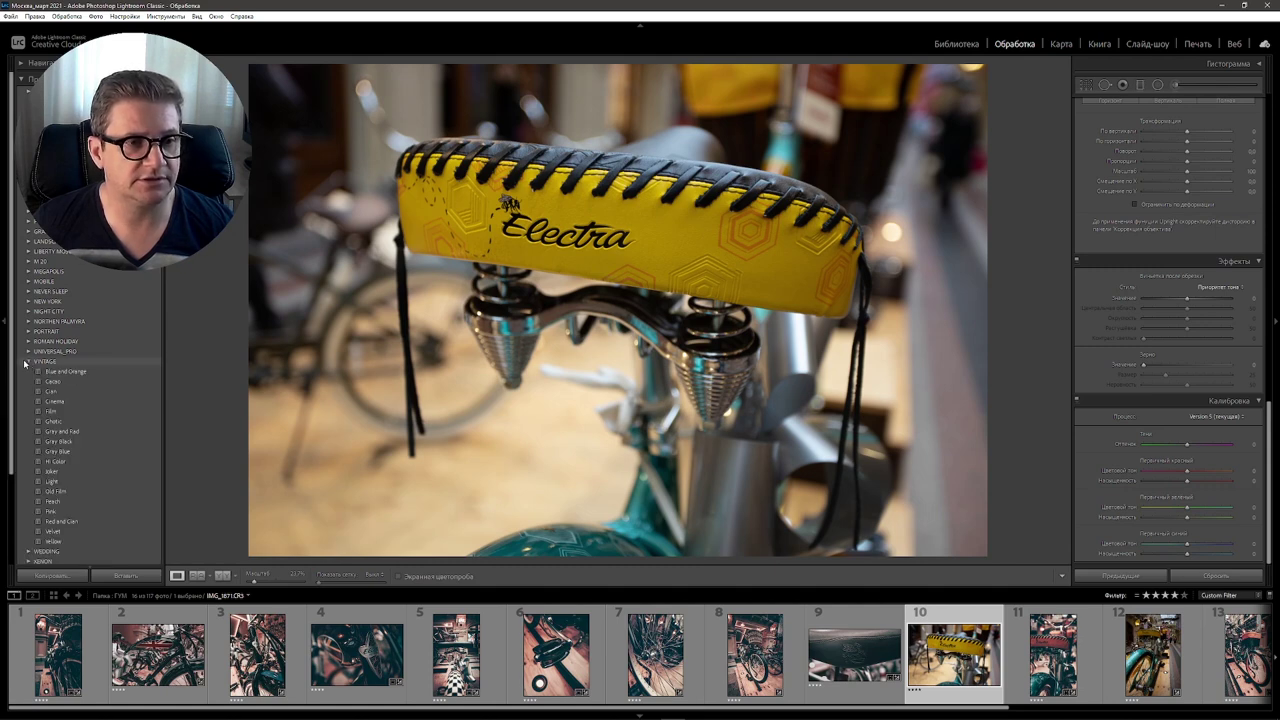
{"action": "left_click", "coordinate": [28, 362]}
{"action": "left_click", "coordinate": [28, 392]}
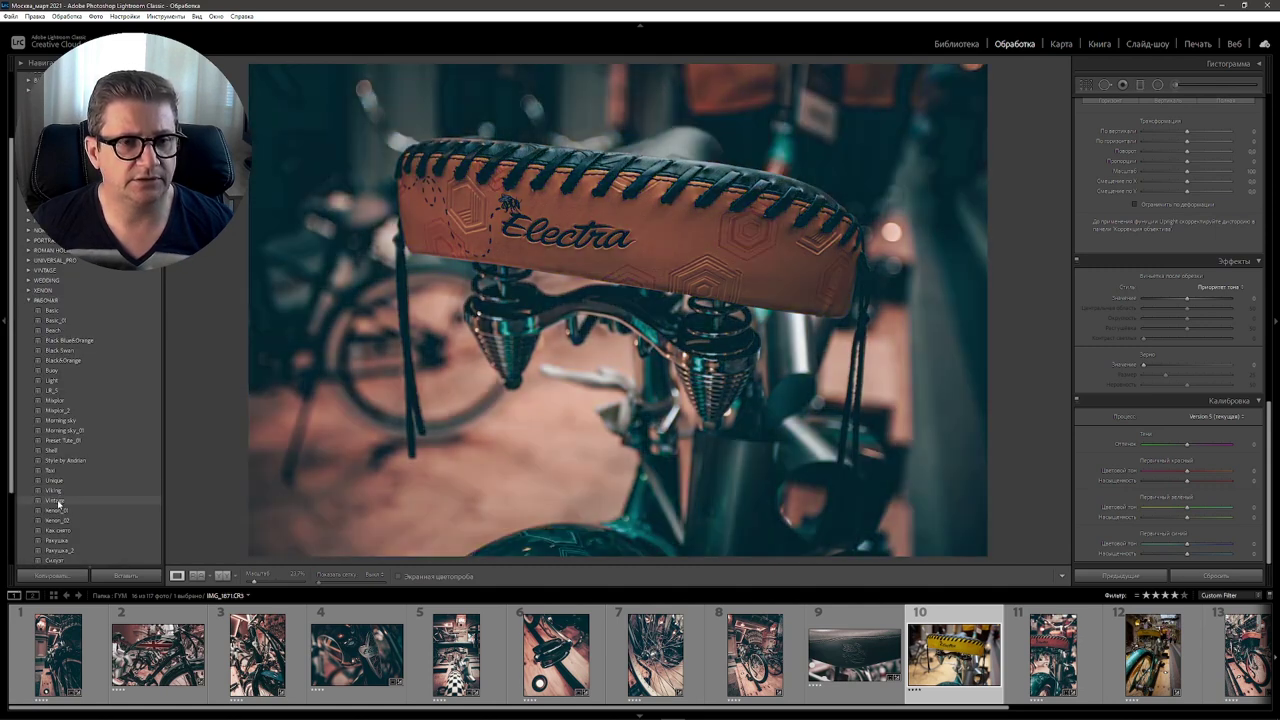
{"action": "left_click", "coordinate": [58, 500]}
{"action": "key", "text": "backslash"}
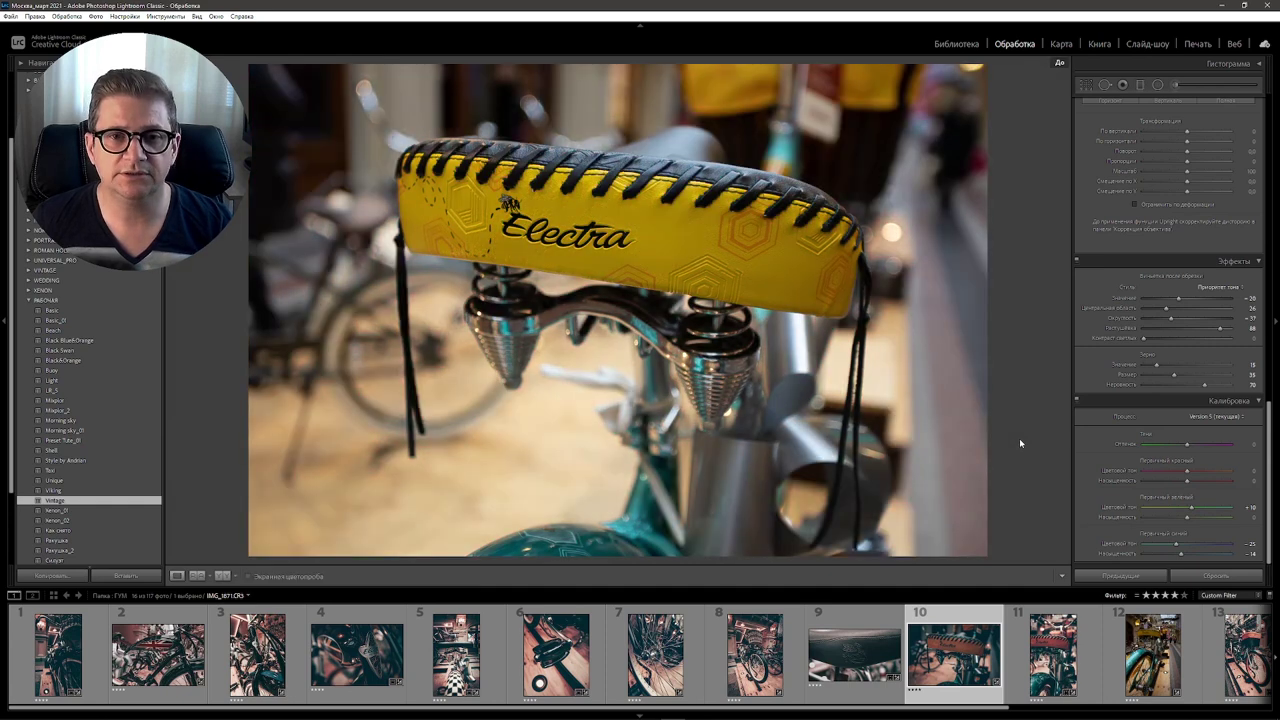
{"action": "key", "text": "backslash"}
{"action": "key", "text": "backslash"}
{"action": "key", "text": "backslash"}
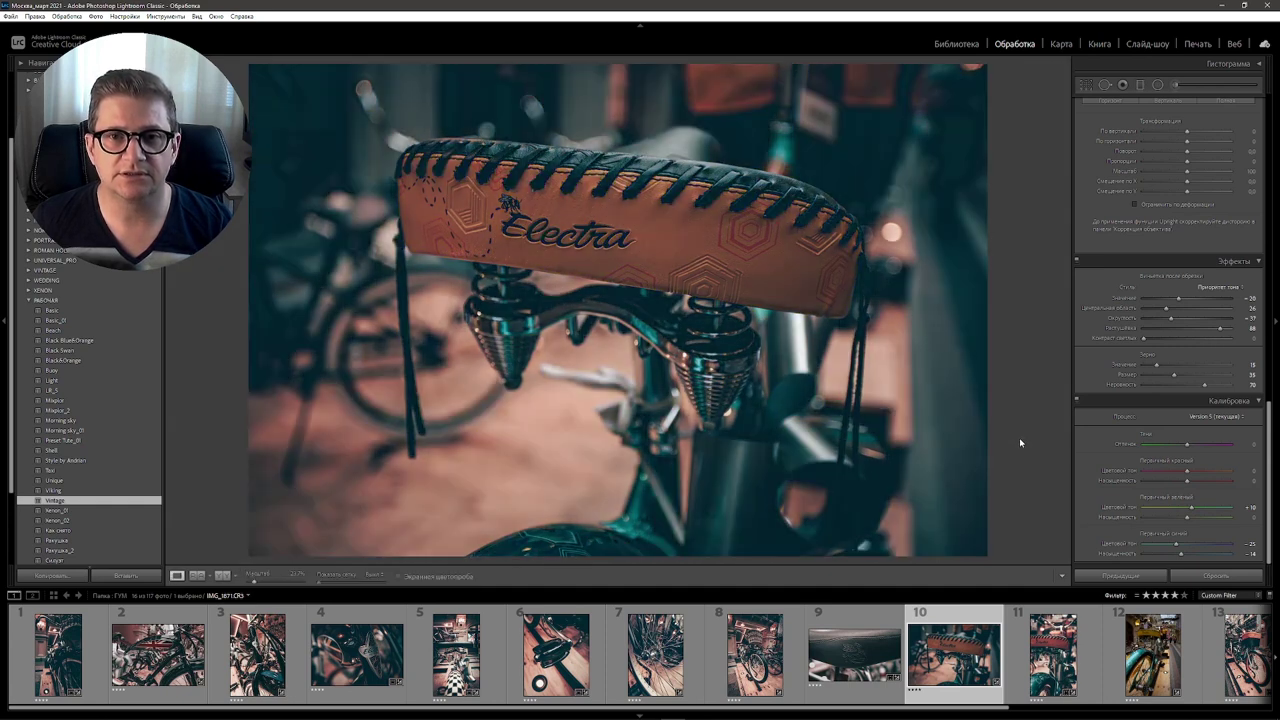
{"action": "key", "text": "Left"}
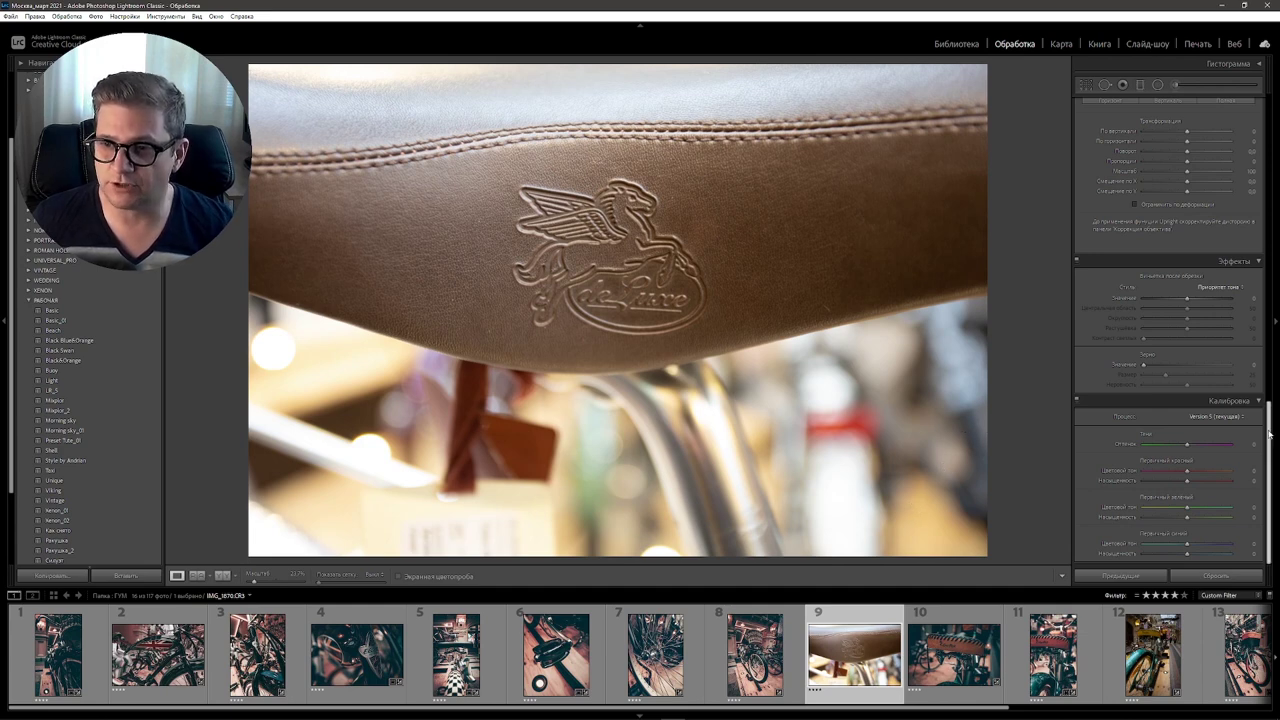
Step: Crop the leather saddle photo to 16×9, framed around the embossed Pegasus logo
{"action": "scroll", "coordinate": [1270, 432], "scroll_direction": "up", "scroll_amount": 5}
{"action": "scroll", "coordinate": [1270, 432], "scroll_direction": "up", "scroll_amount": 5}
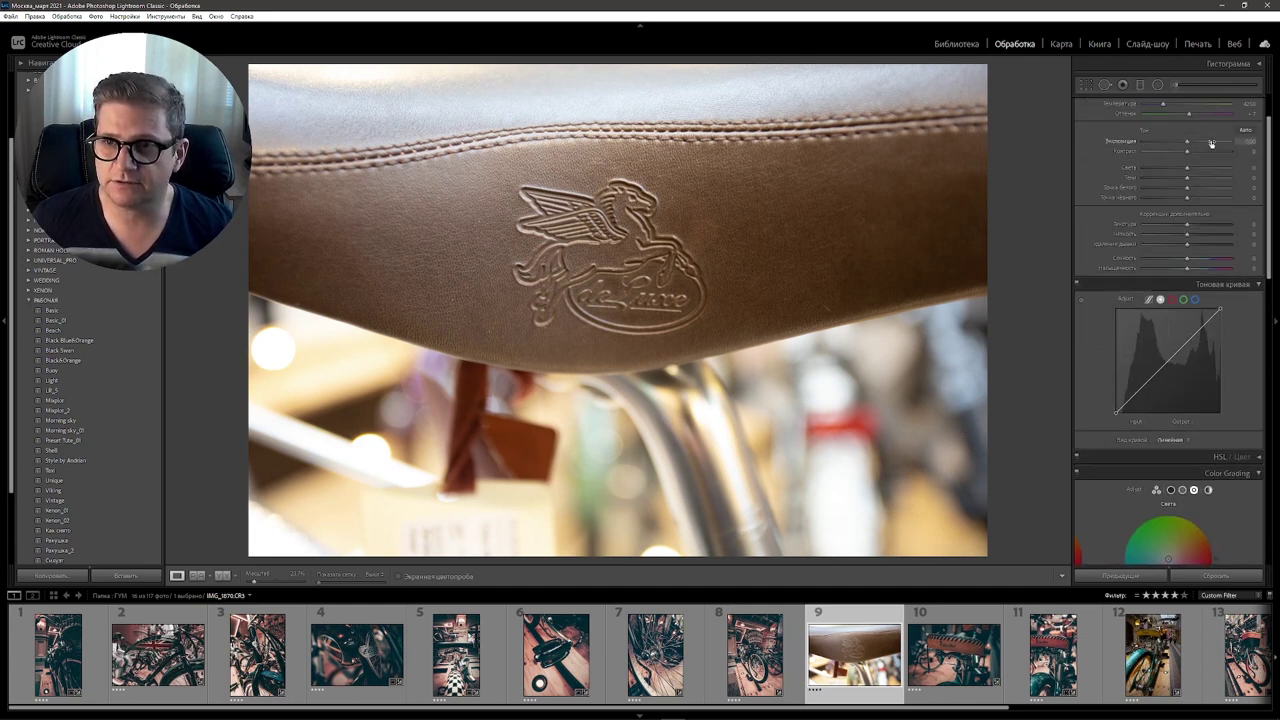
{"action": "left_click", "coordinate": [1085, 87]}
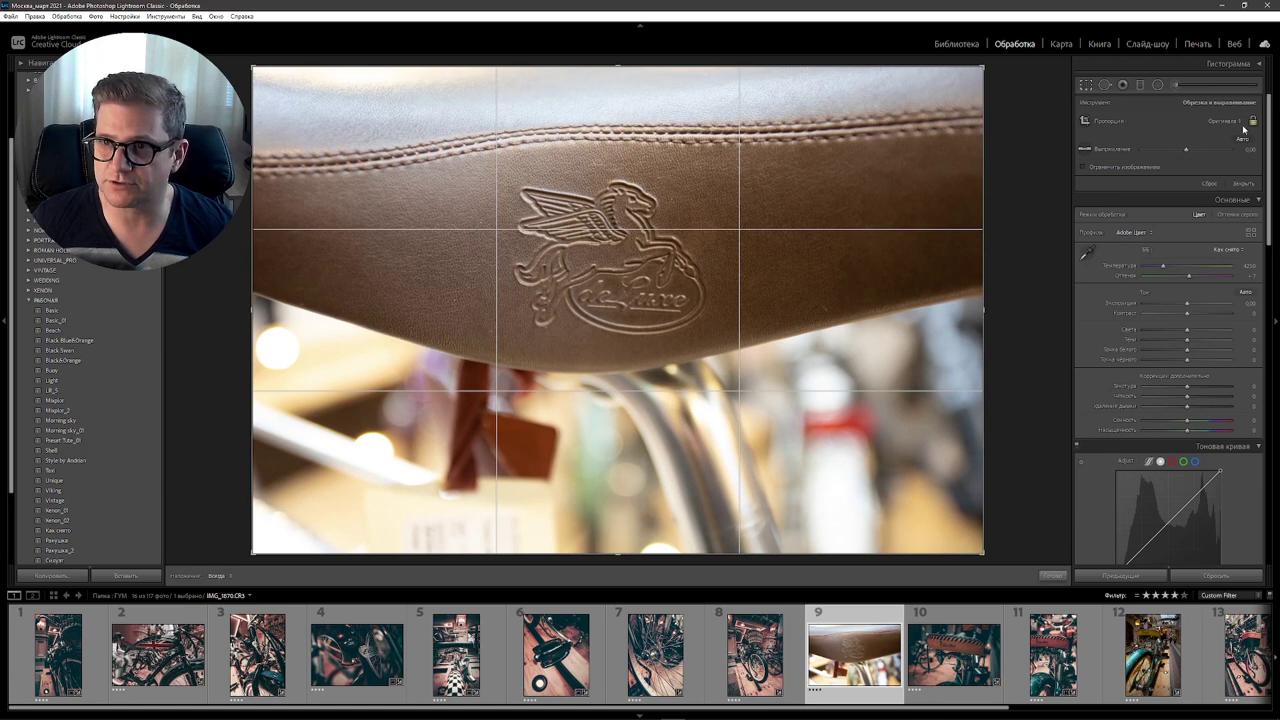
{"action": "left_click", "coordinate": [1240, 122]}
{"action": "left_click", "coordinate": [1165, 240]}
{"action": "left_click_drag", "start_coordinate": [778, 422], "coordinate": [780, 452]}
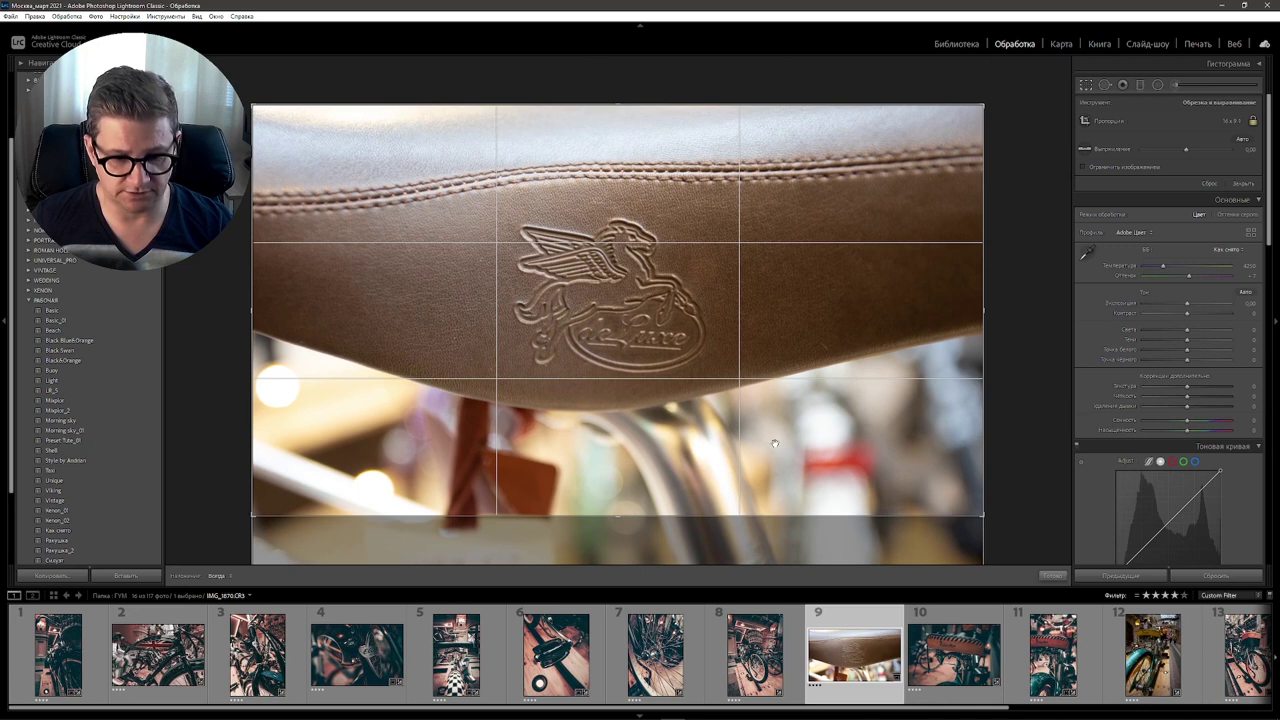
{"action": "left_click_drag", "start_coordinate": [252, 514], "coordinate": [262, 509]}
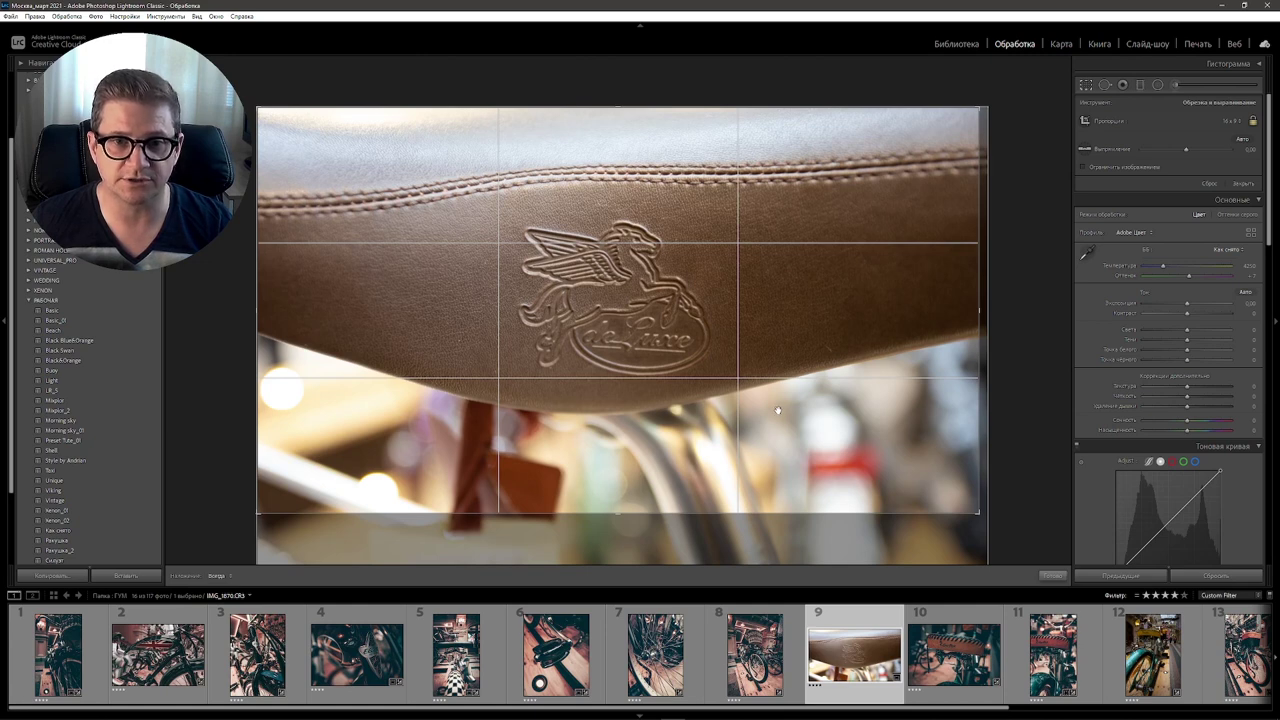
{"action": "key", "text": "Return"}
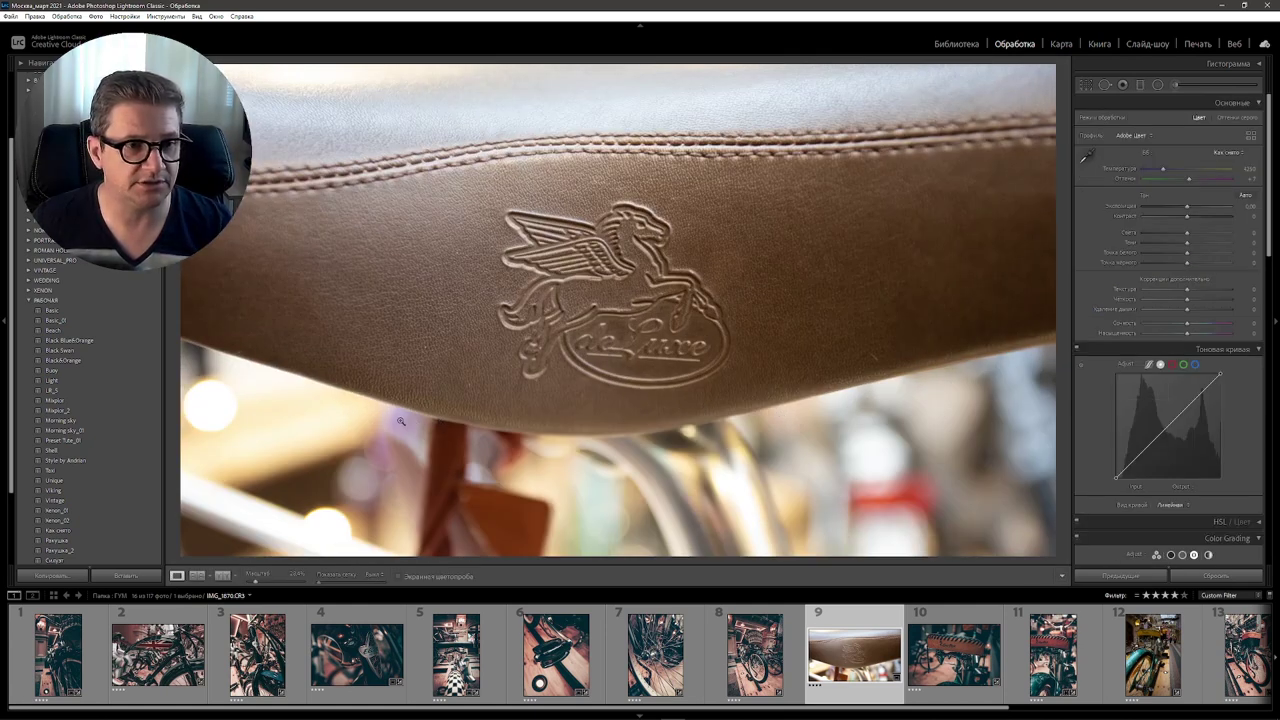
Step: Apply the Vintage preset to the cropped leather saddle and compare before/after
{"action": "left_click", "coordinate": [52, 500]}
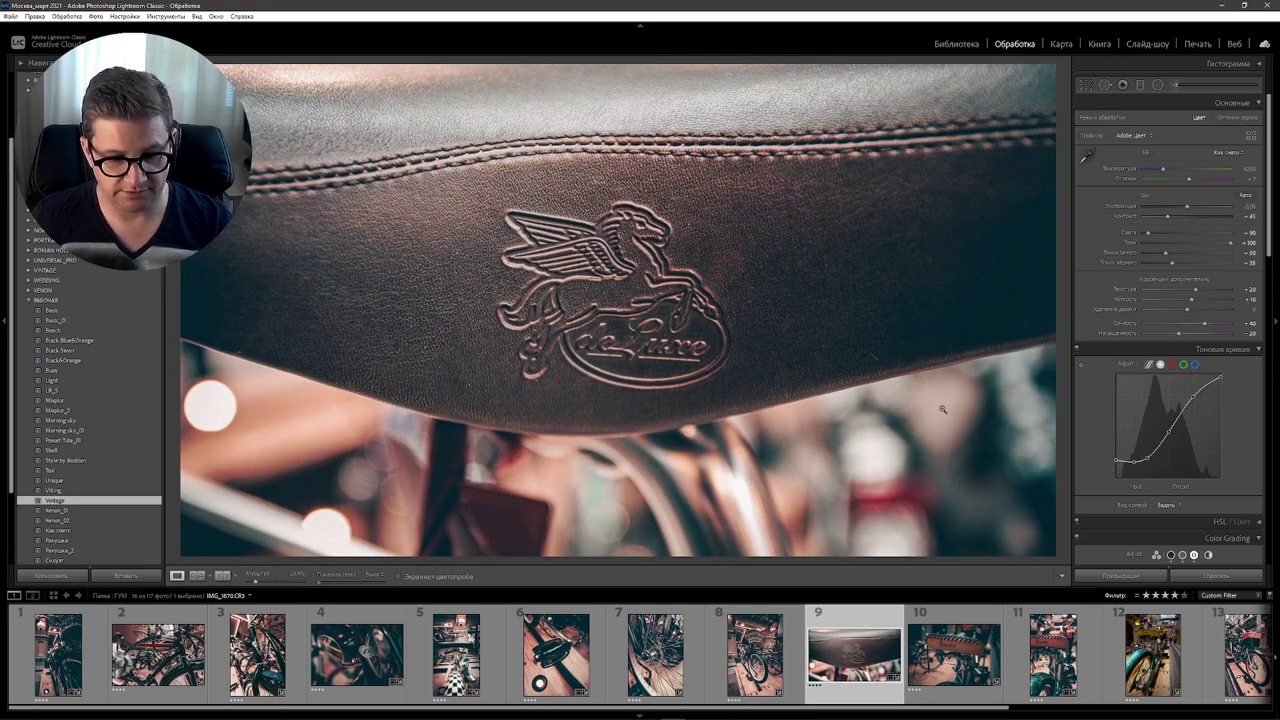
{"action": "key", "text": "backslash"}
{"action": "key", "text": "backslash"}
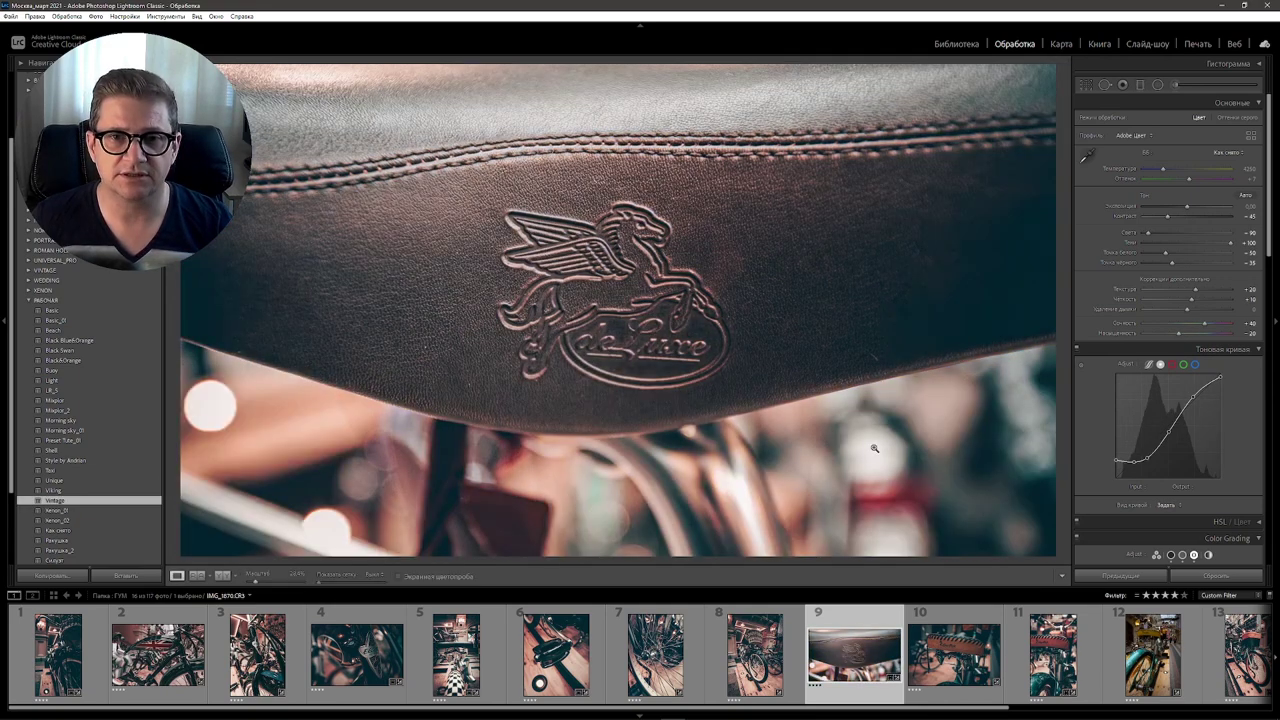
{"action": "key", "text": "backslash"}
{"action": "key", "text": "backslash"}
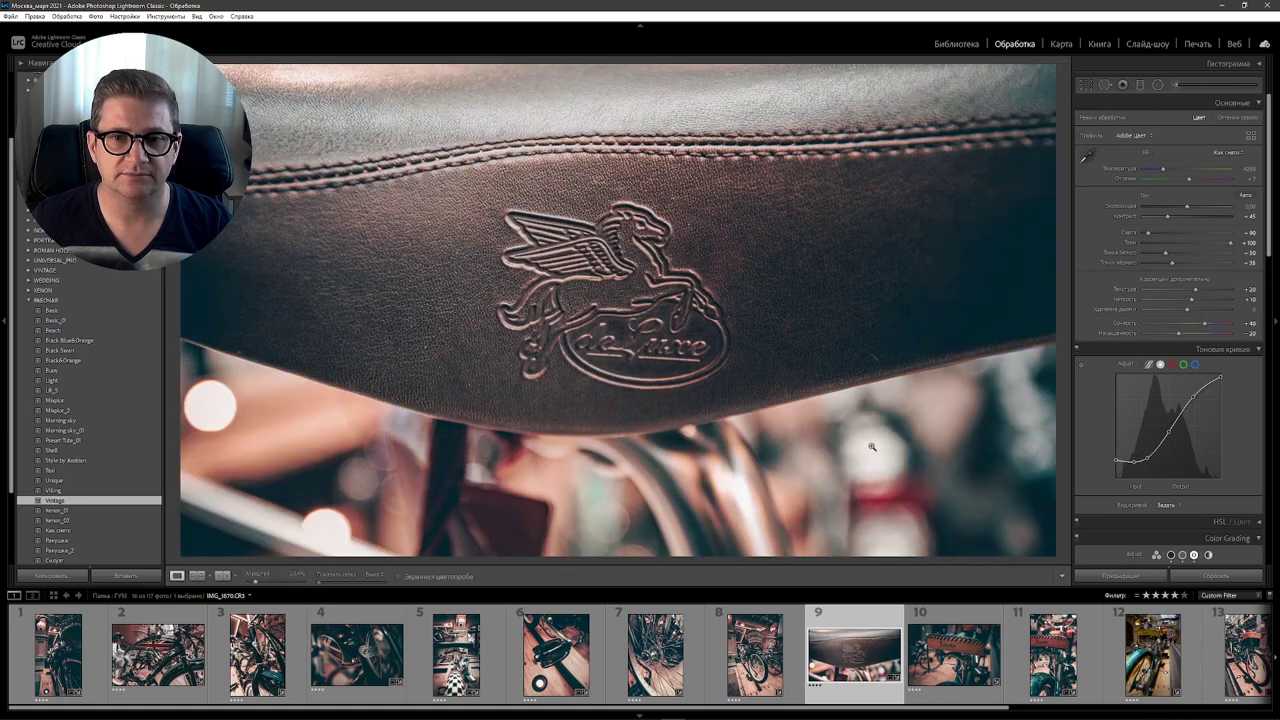